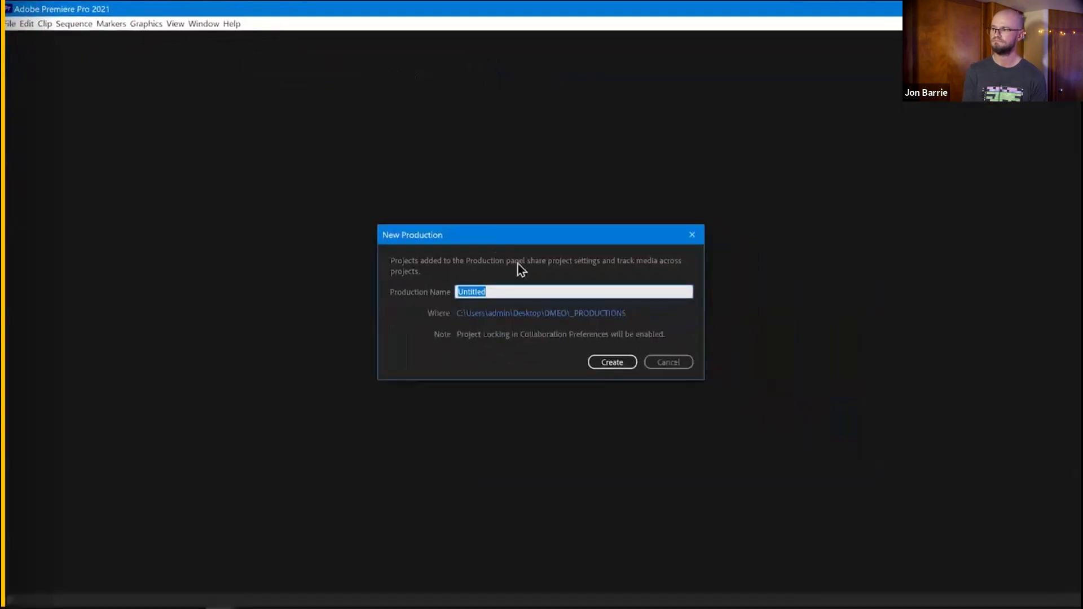
# - Create a production named JBsAMAZINGfilmTVseries in the _PRODUCTIONS folder, converting the existing folder and keeping the default project name
pyautogui.write('JBsAMAZINGfilmTVseries')
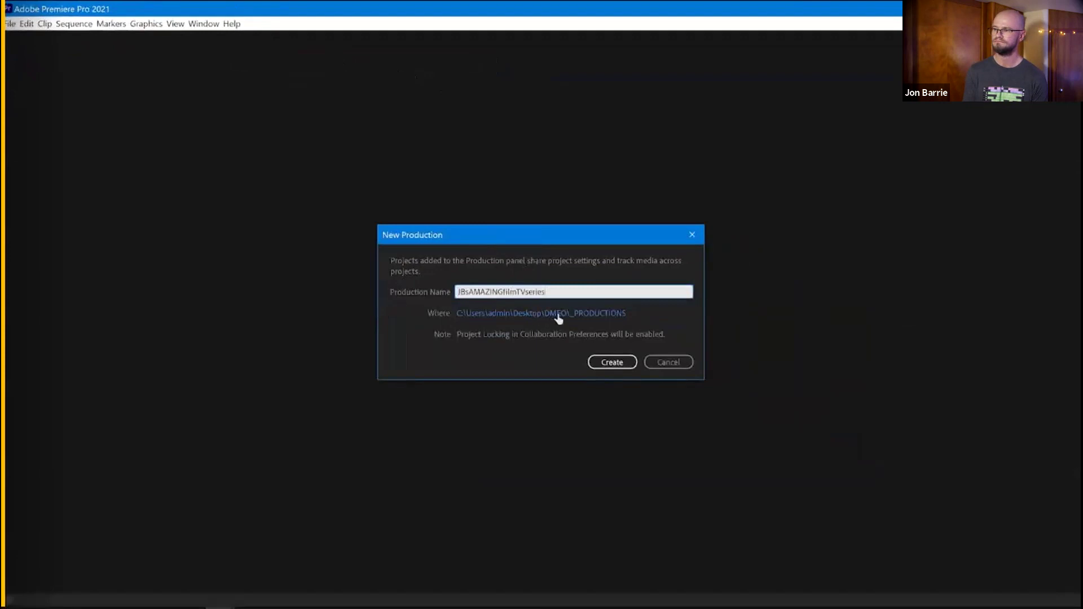
pyautogui.click(612, 362)
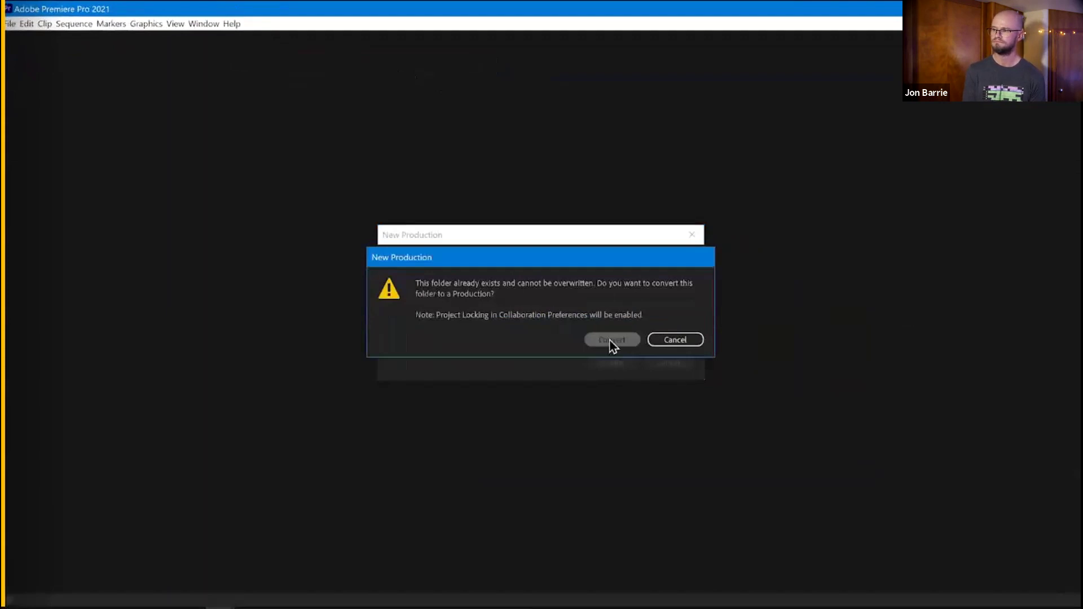
pyautogui.click(611, 341)
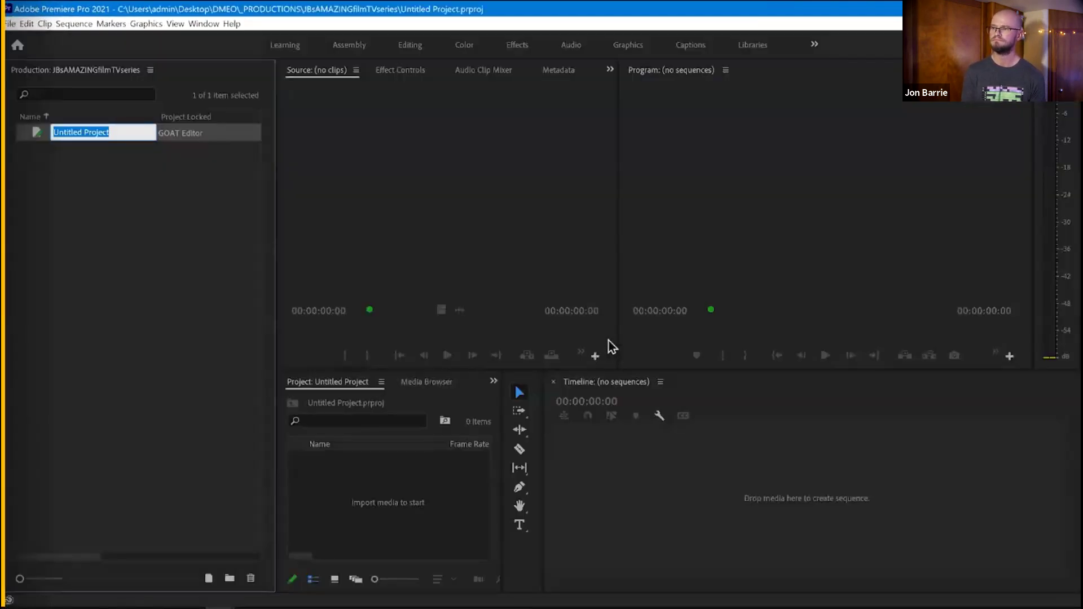
pyautogui.press('Return')
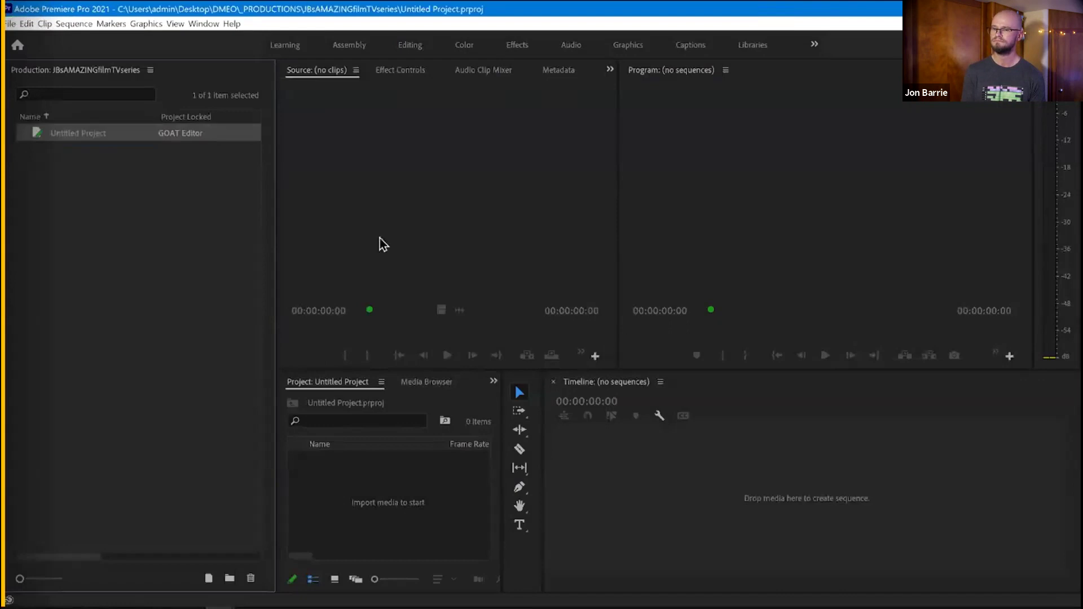
# - Rename the production's untitled project as Edit 01
pyautogui.click(52, 235)
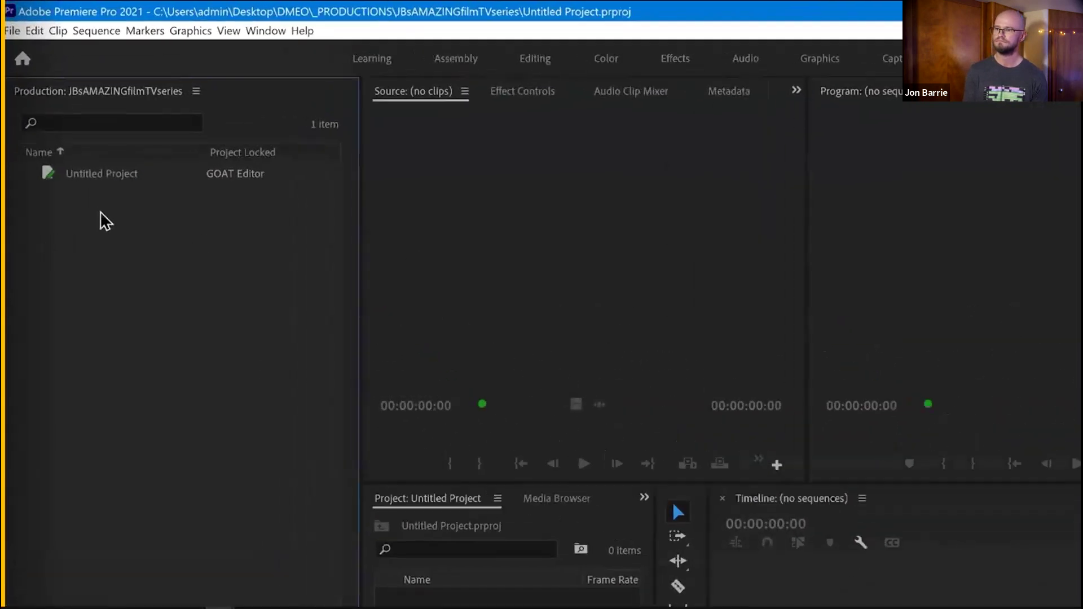
pyautogui.click(96, 177)
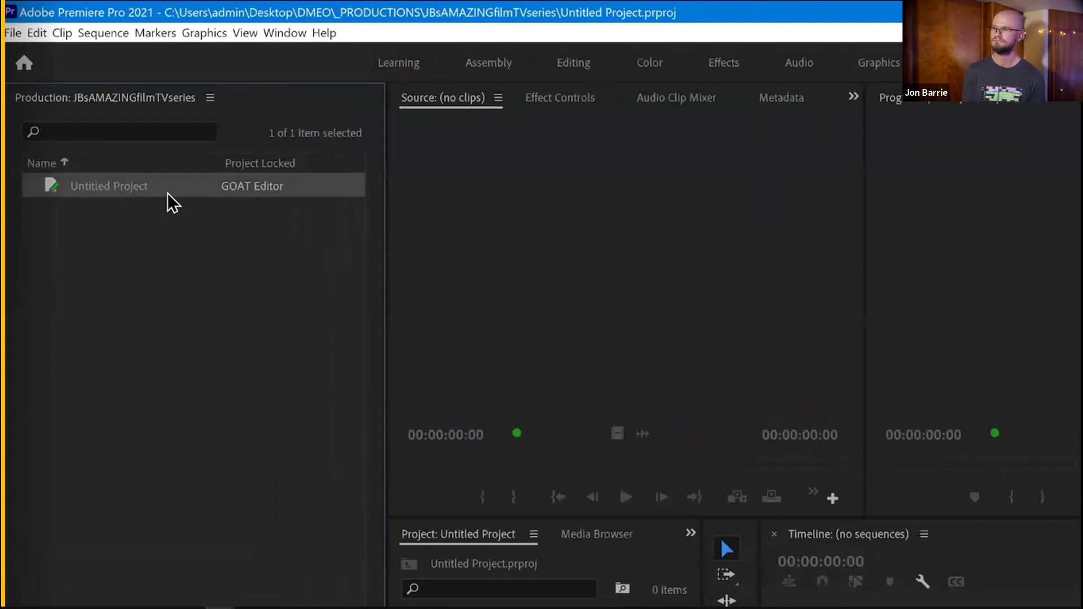
pyautogui.click(167, 193)
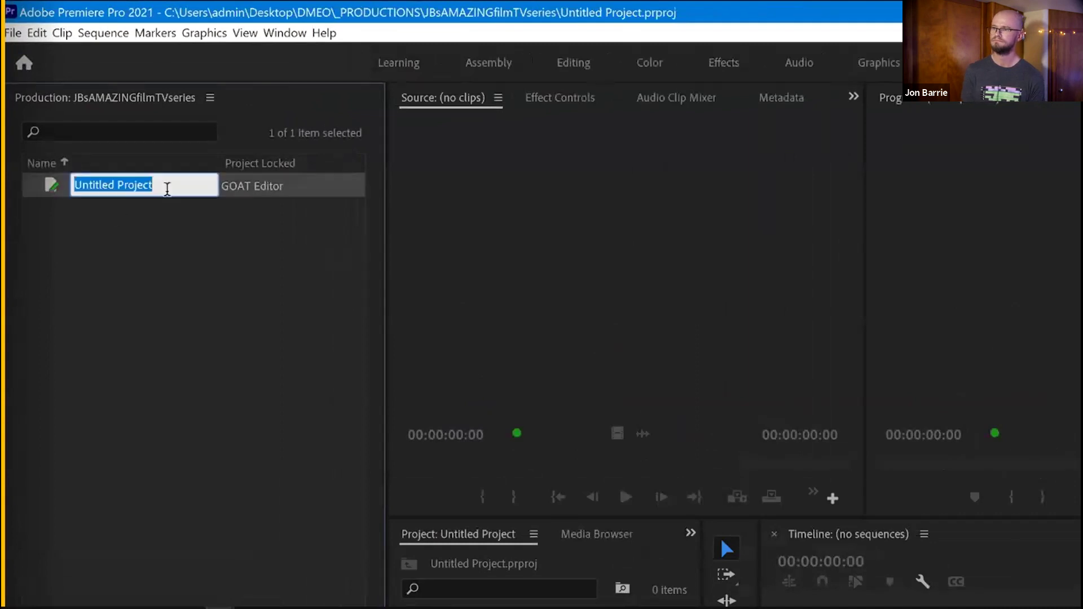
pyautogui.write('Edit 01')
pyautogui.click(100, 305)
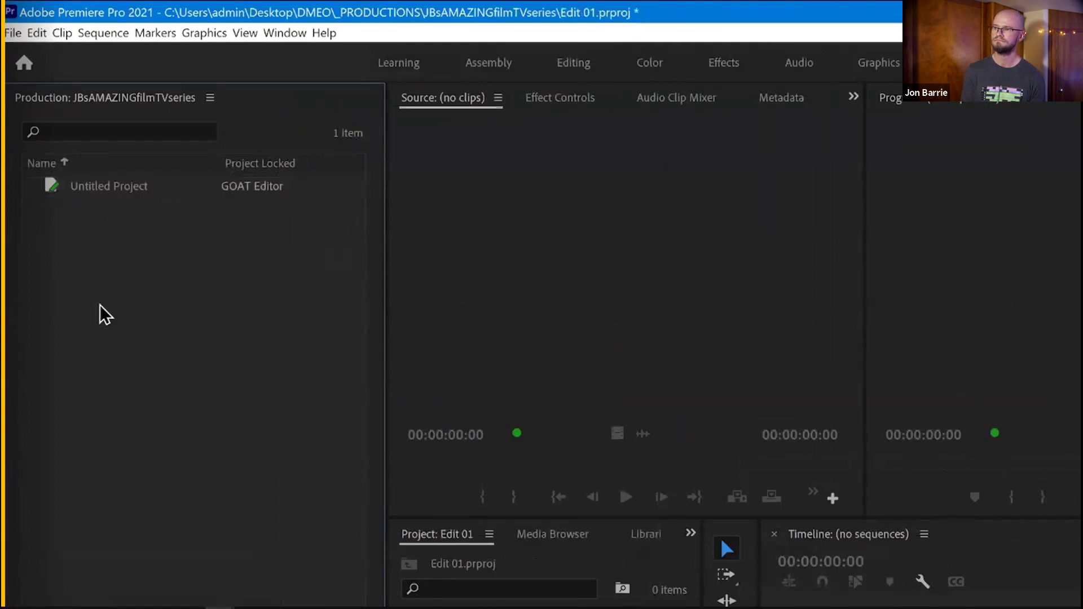
# - Create a folder named EDITs in the production, move the Edit 01 project into it and expand the folder
pyautogui.rightClick(100, 305)
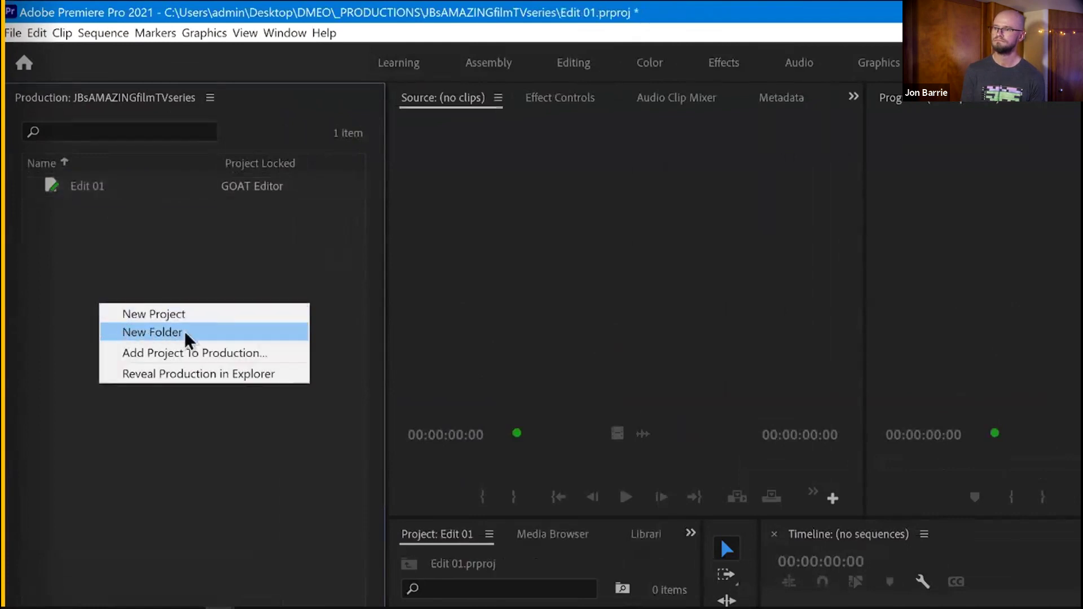
pyautogui.click(219, 333)
pyautogui.write('EDITs')
pyautogui.press('Return')
pyautogui.moveTo(83, 184); pyautogui.dragTo(89, 208)
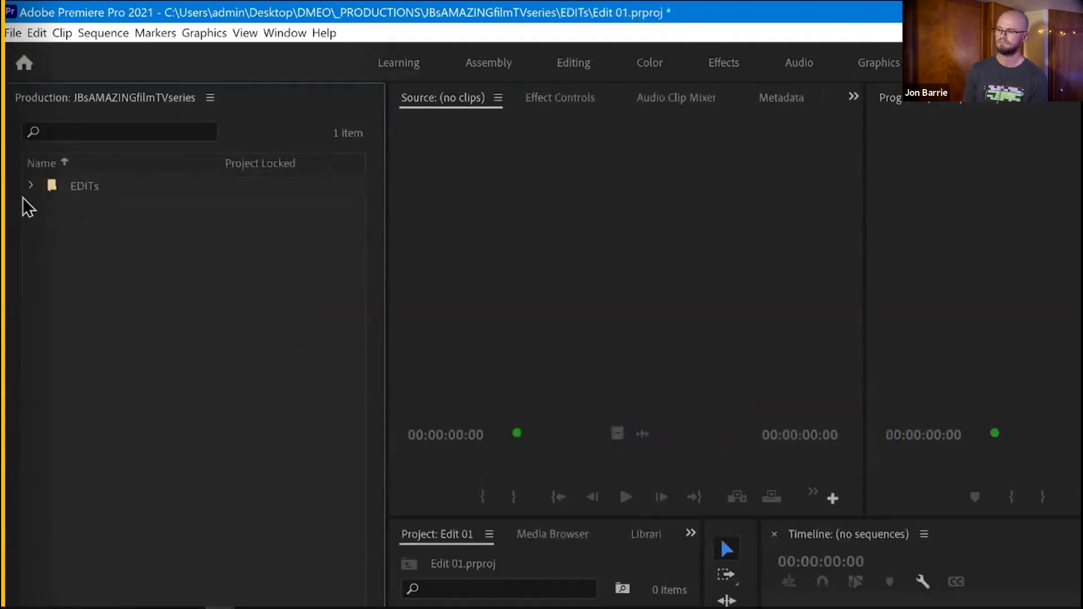
pyautogui.click(33, 187)
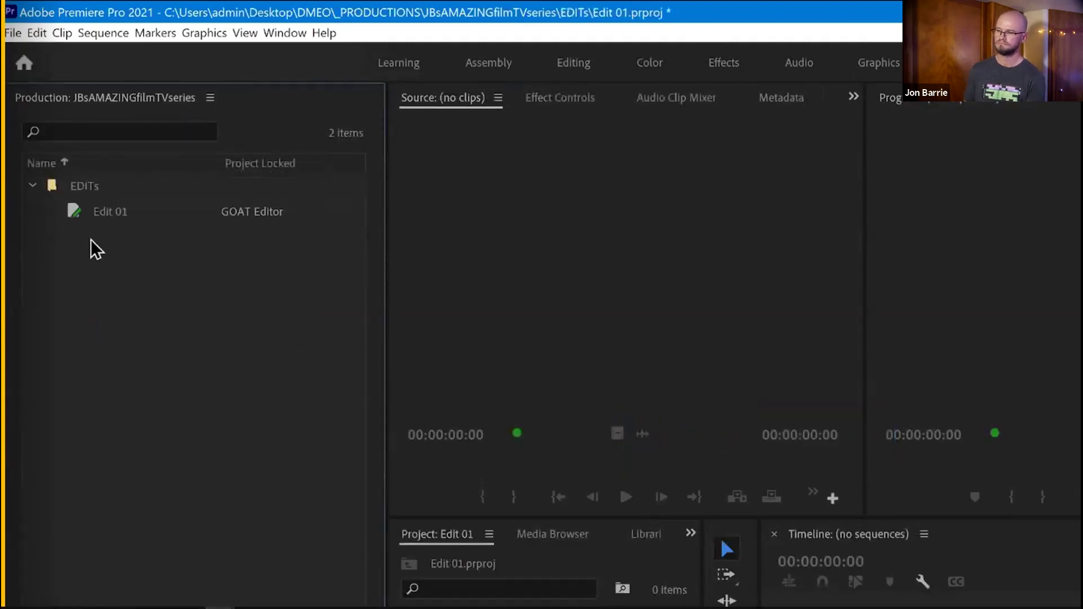
# - Add a copy of the existing Final Edit - Matted project to the production
pyautogui.rightClick(102, 272)
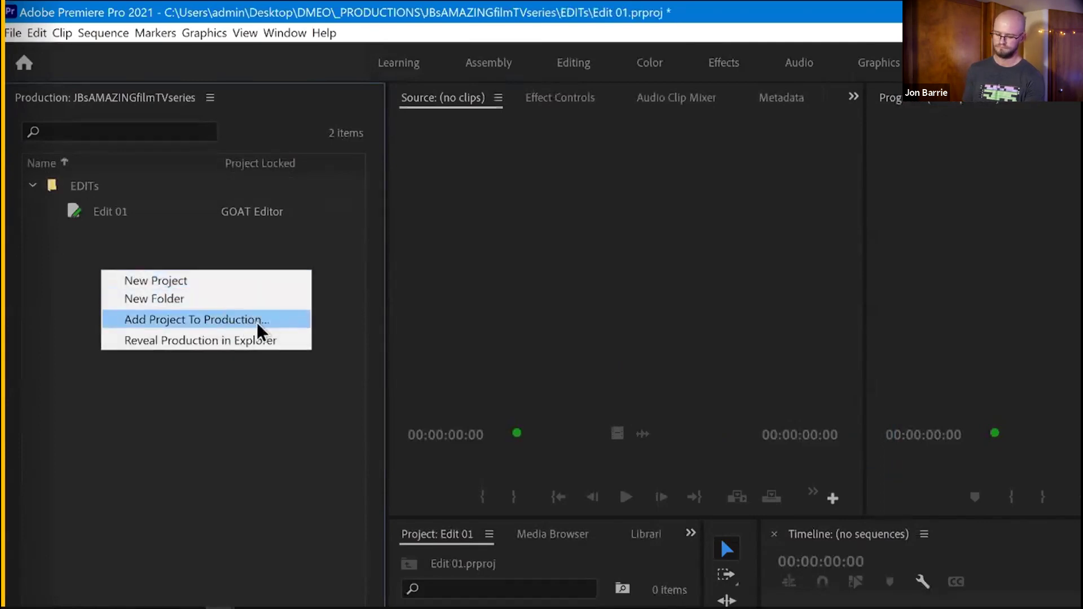
pyautogui.click(282, 322)
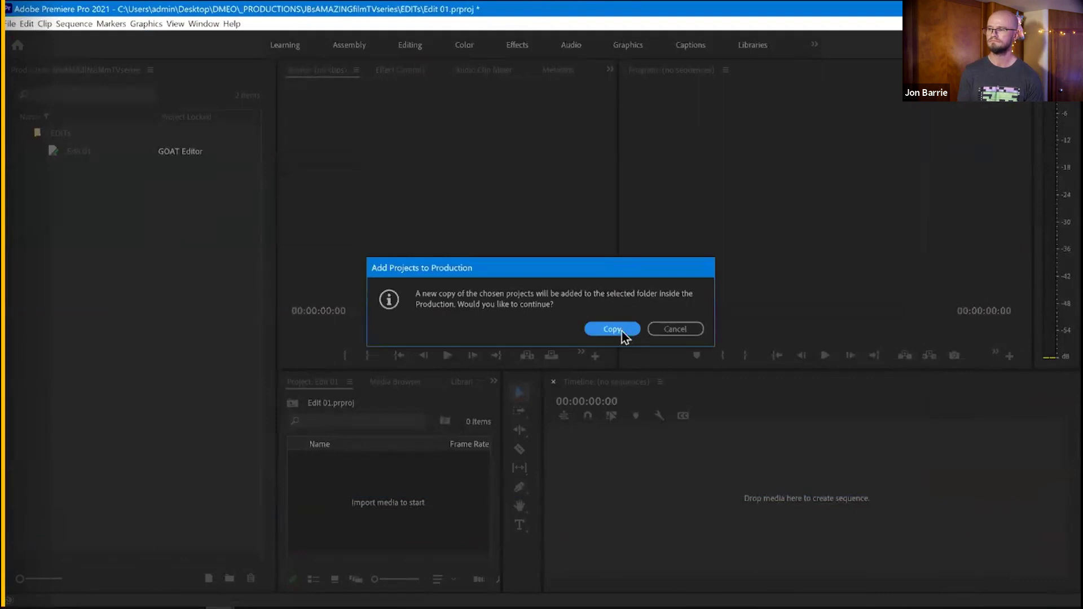
pyautogui.click(623, 330)
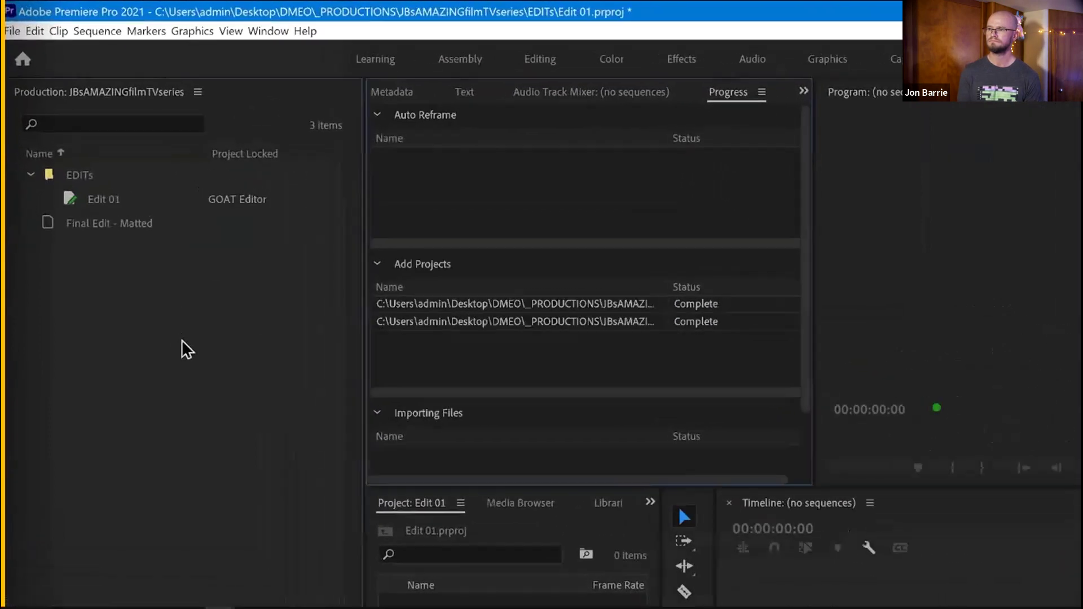
# - Reveal the Final Edit - Matted project in File Explorer and examine the production's folder structure on disk, including the EDITs folder
pyautogui.click(51, 220)
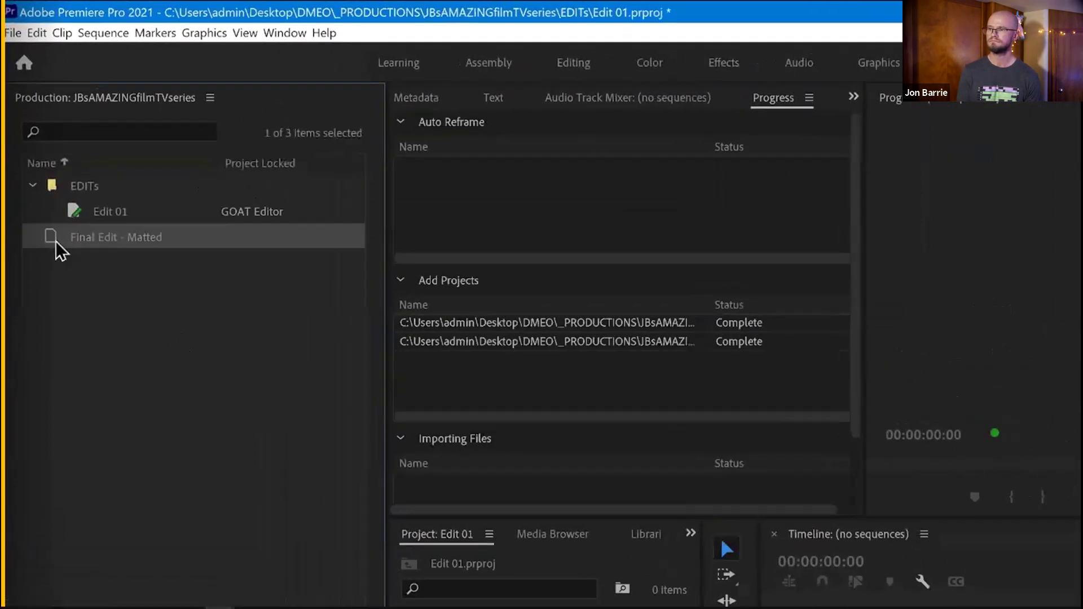
pyautogui.rightClick(219, 237)
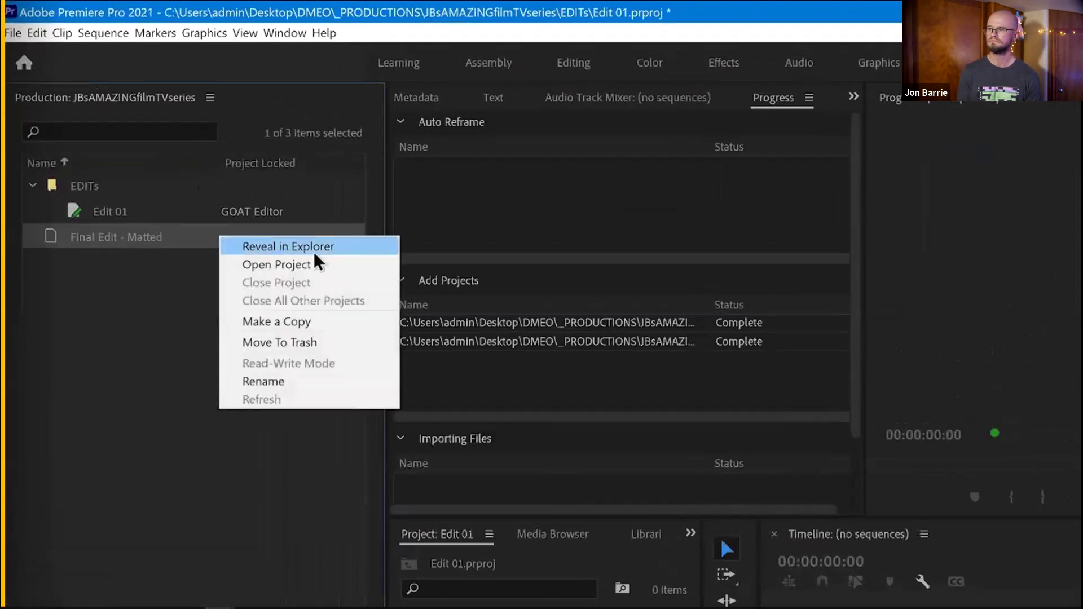
pyautogui.click(346, 249)
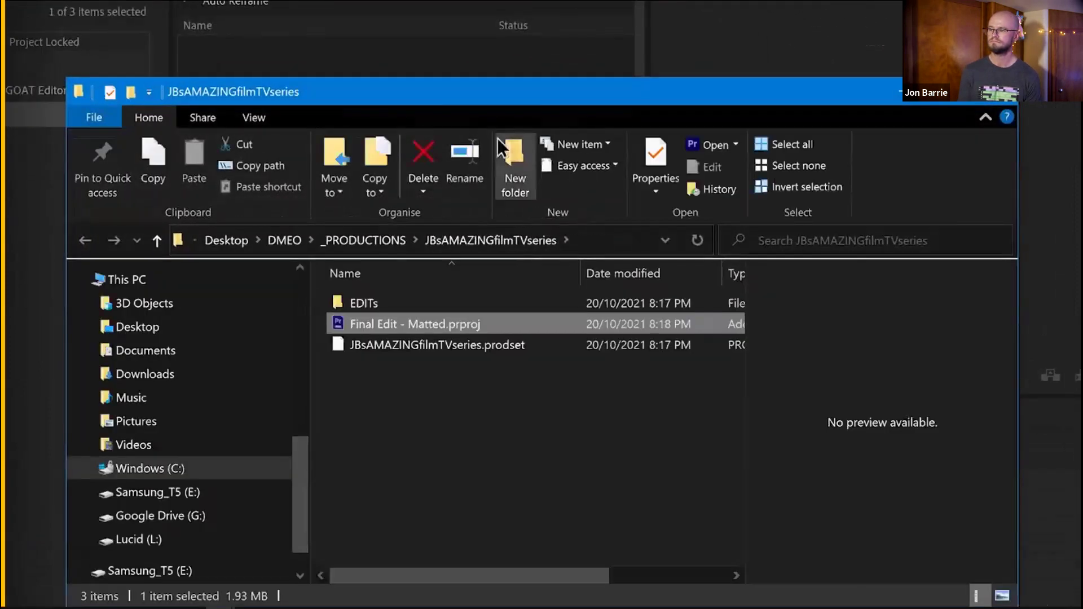
pyautogui.click(361, 237)
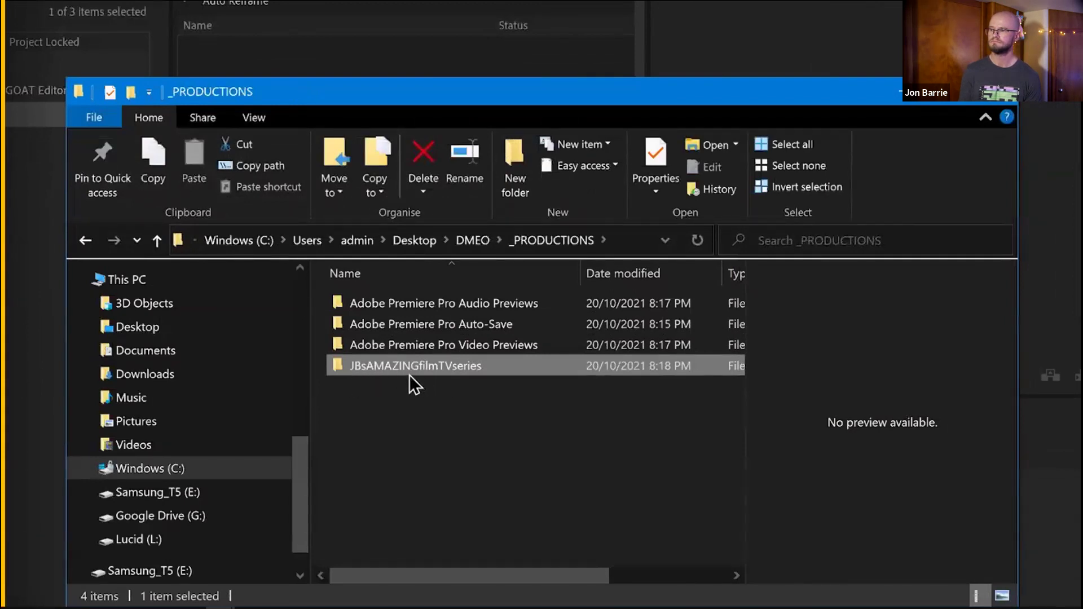
pyautogui.moveTo(408, 371)
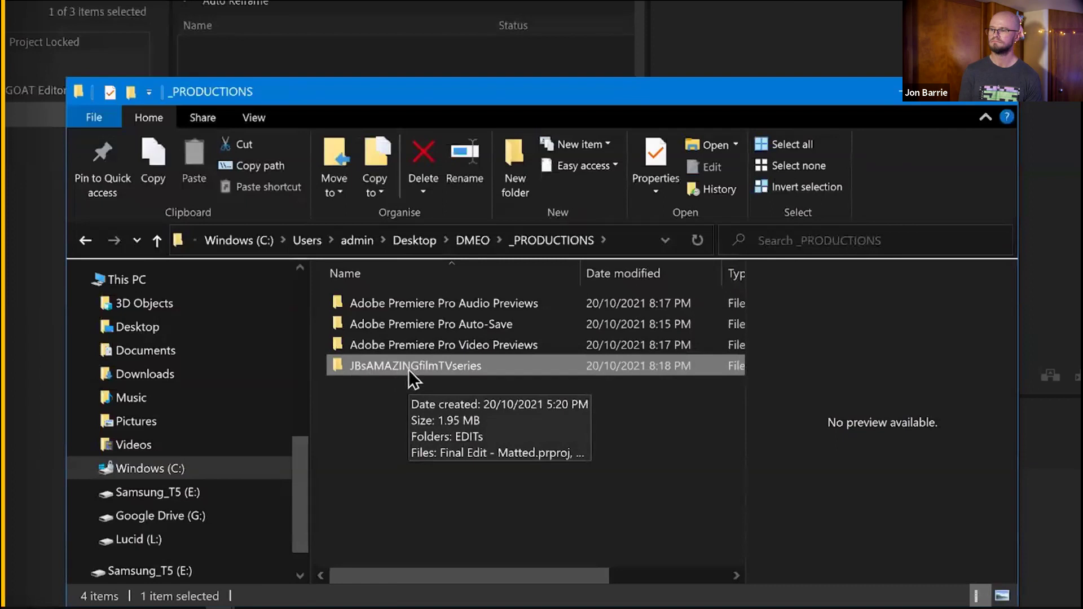
pyautogui.doubleClick(408, 367)
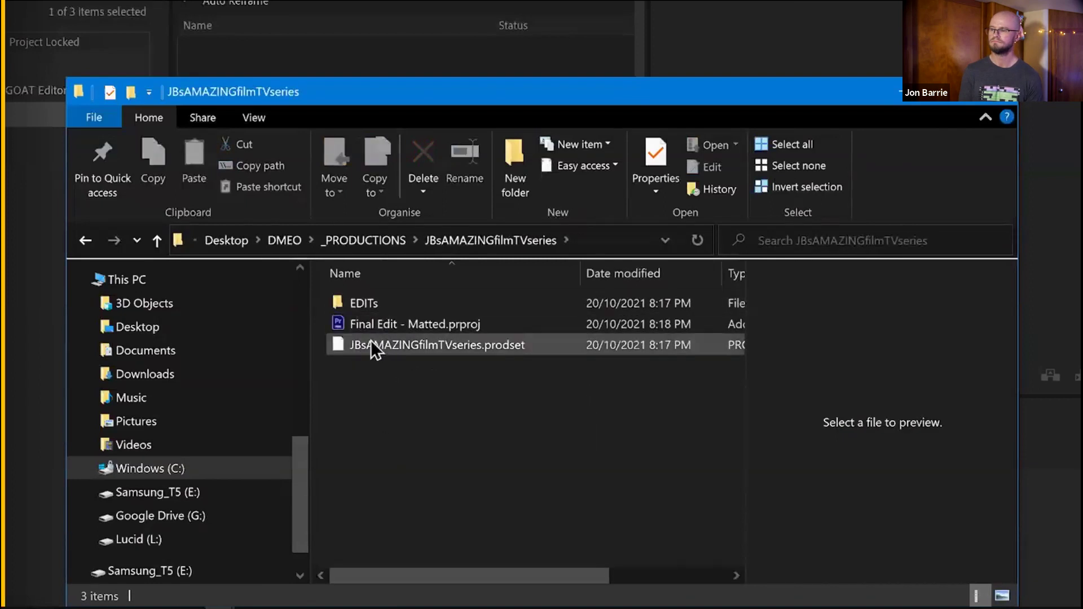
pyautogui.click(368, 299)
pyautogui.moveTo(425, 303)
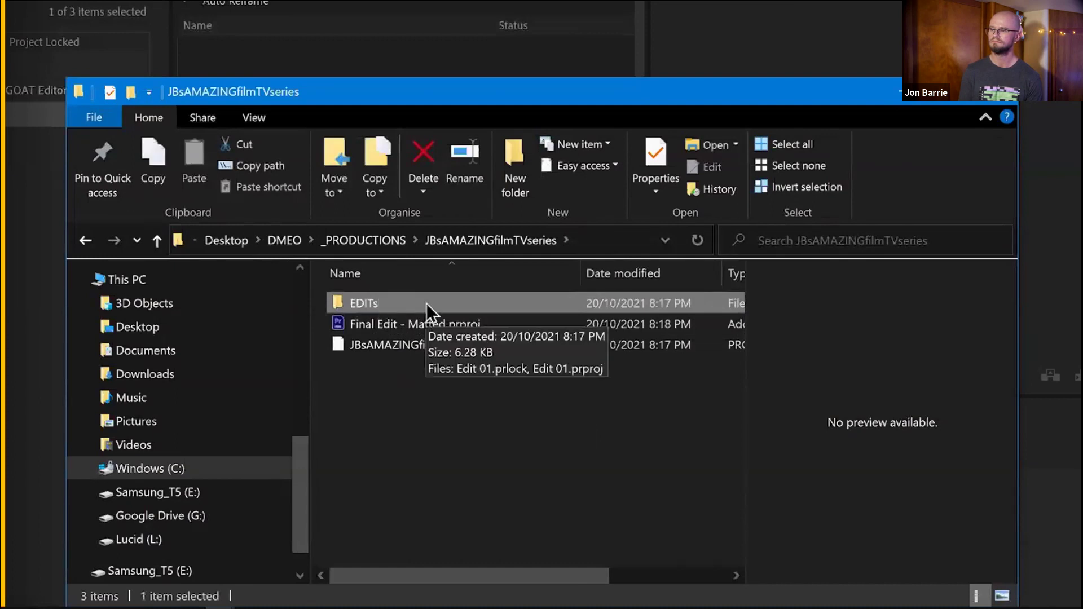
pyautogui.doubleClick(368, 304)
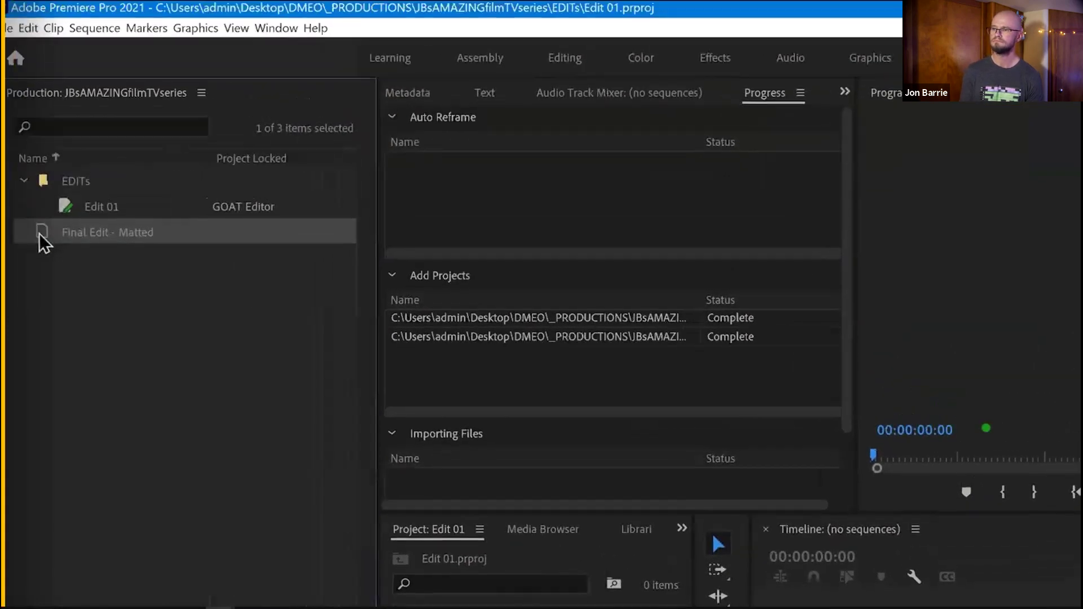
# - Open the Final Edit - Matted project and create a sequence in Edit 01 from the At the Beach bin in its Footage bin
pyautogui.doubleClick(41, 233)
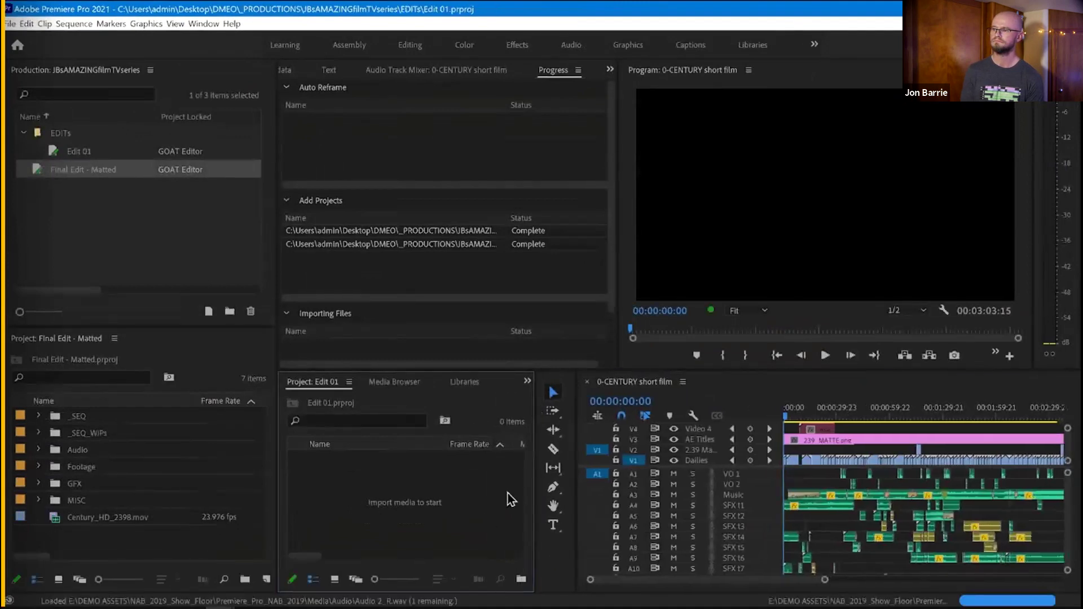
pyautogui.moveTo(543, 469); pyautogui.dragTo(550, 467)
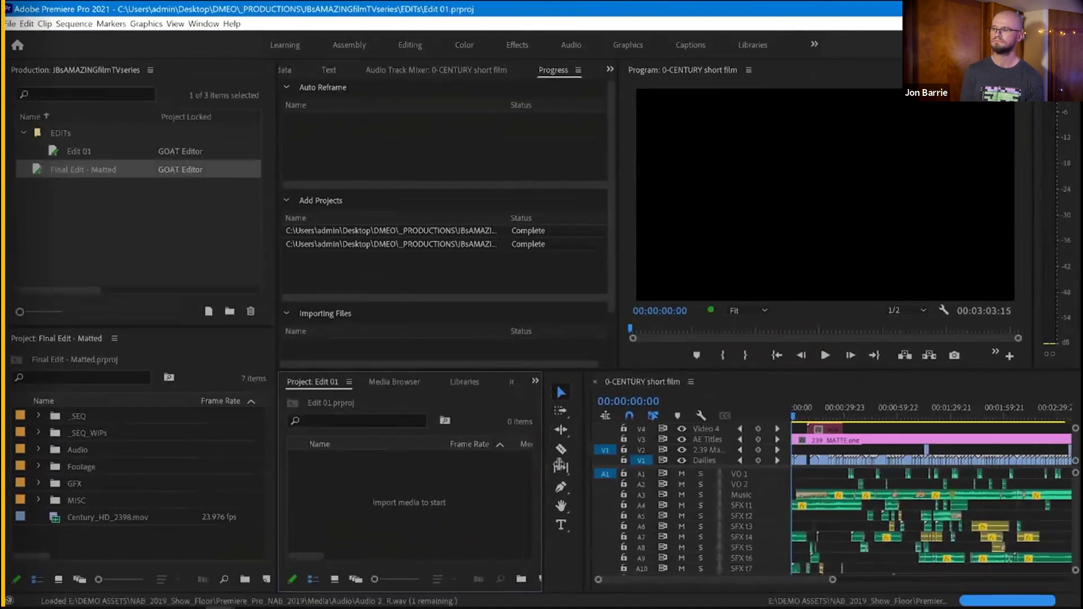
pyautogui.click(39, 467)
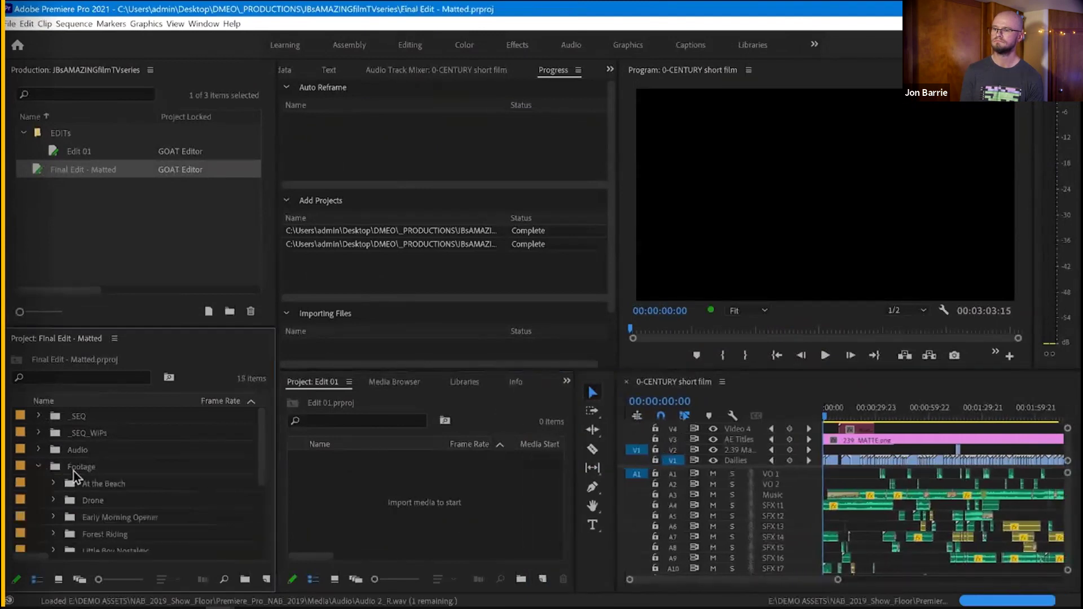
pyautogui.click(82, 484)
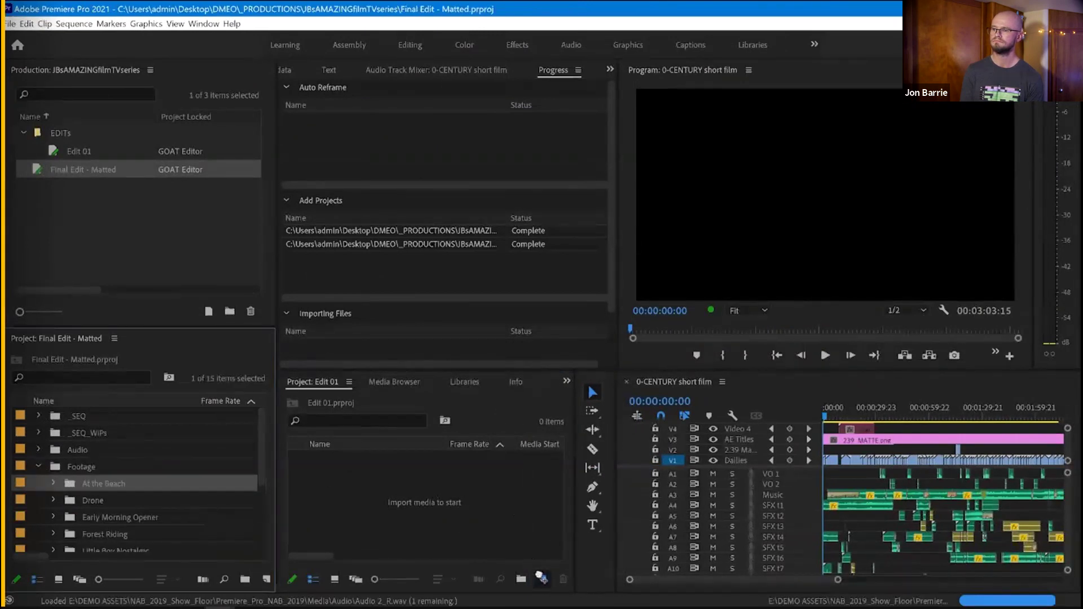
pyautogui.click(543, 583)
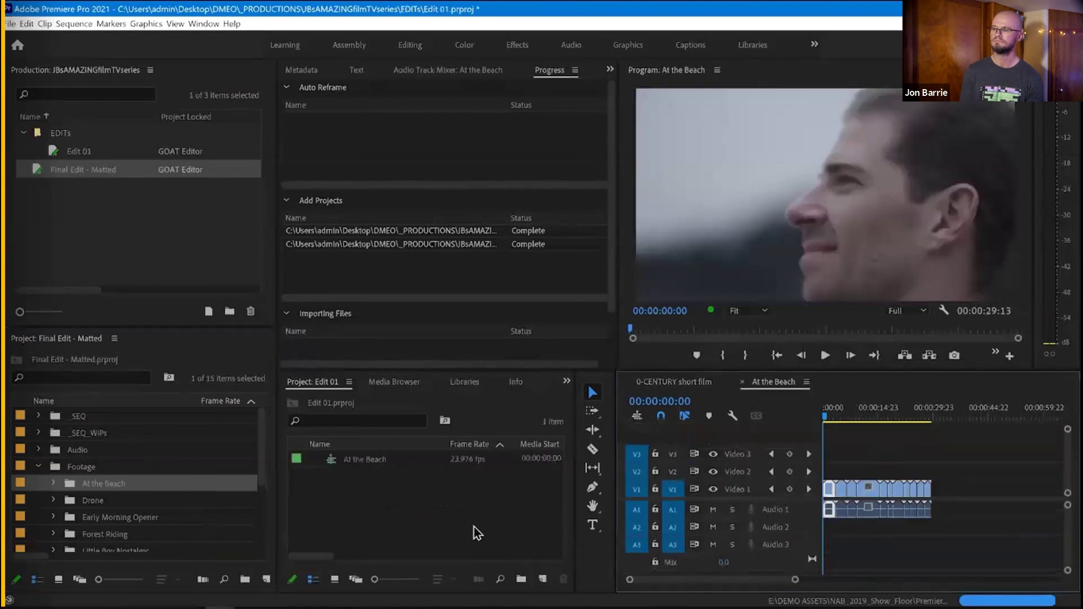
# - Match-frame the clips at 00:00:01:22 and 00:00:10:12 of the At the Beach sequence to view their source media
pyautogui.click(332, 461)
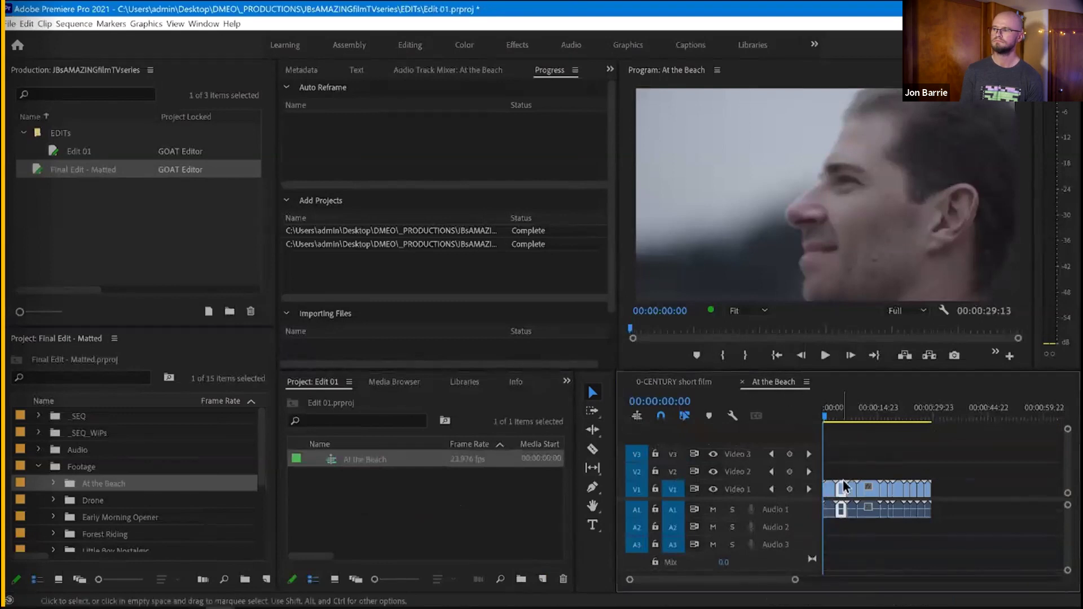
pyautogui.click(837, 409)
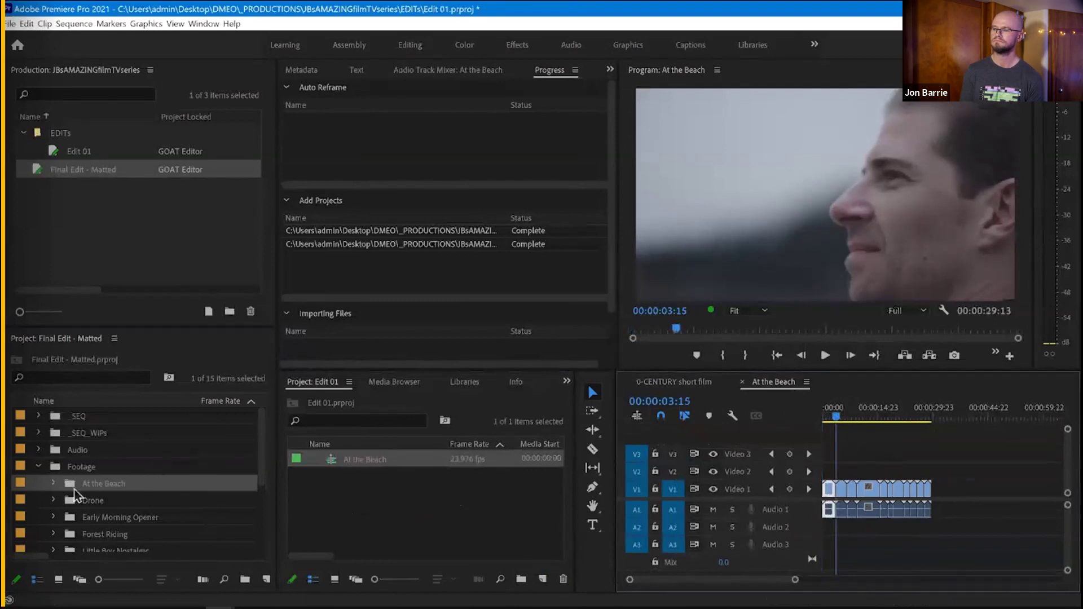
pyautogui.click(831, 419)
pyautogui.press('f')
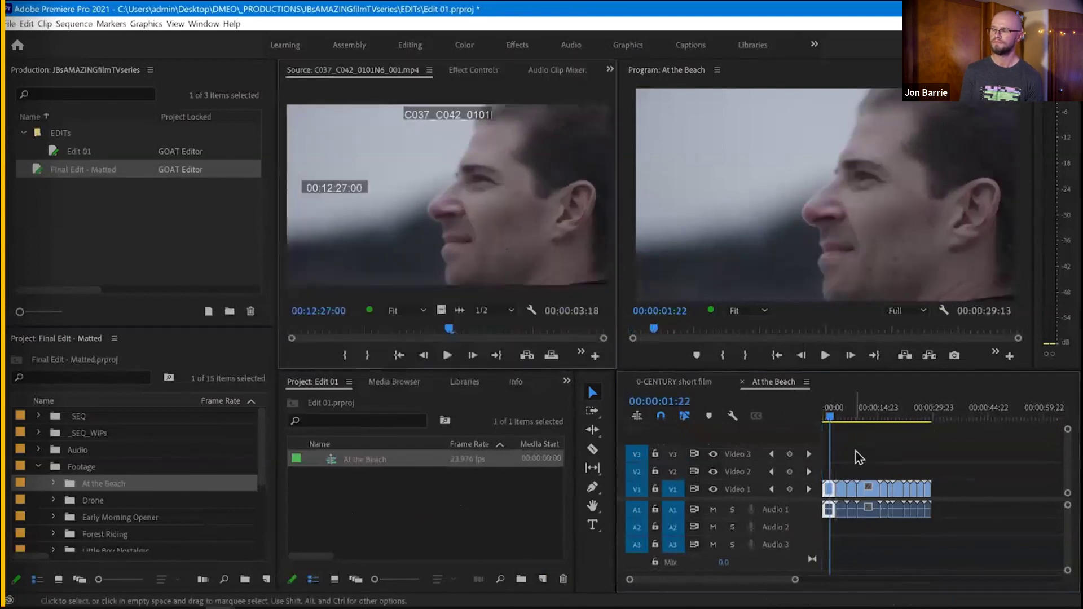
pyautogui.click(875, 421)
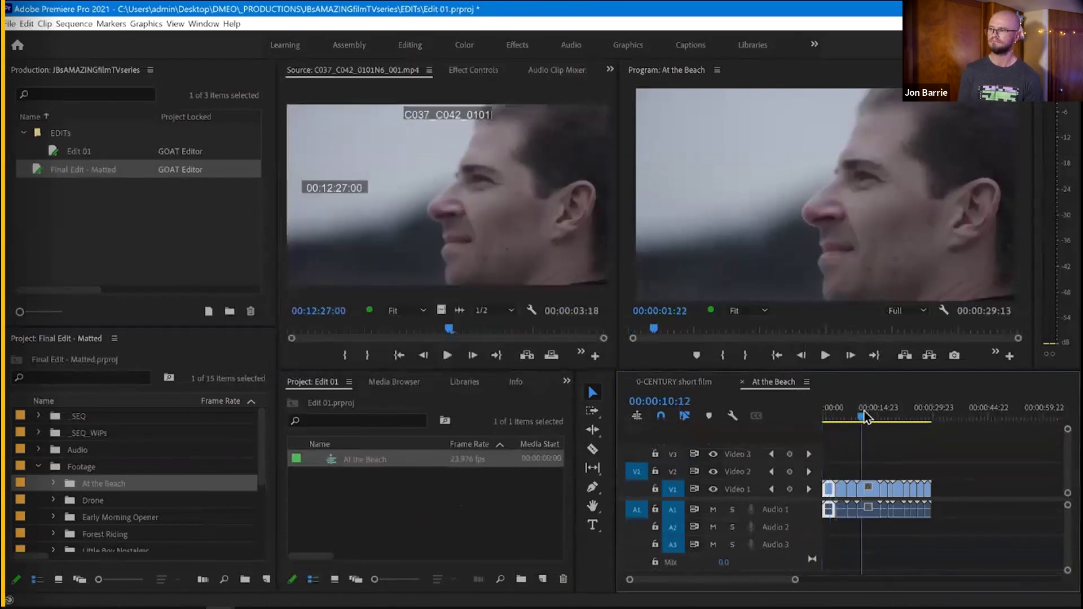
pyautogui.press('f')
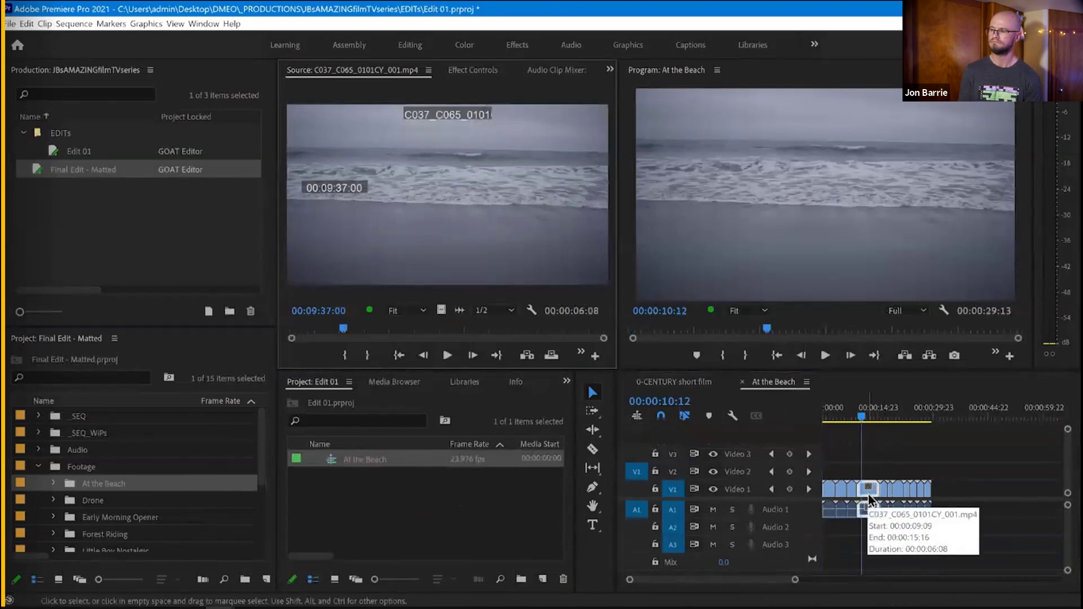
# - Collapse the Footage bin and close the Final Edit - Matted project, leaving Edit 01 open
pyautogui.click(39, 467)
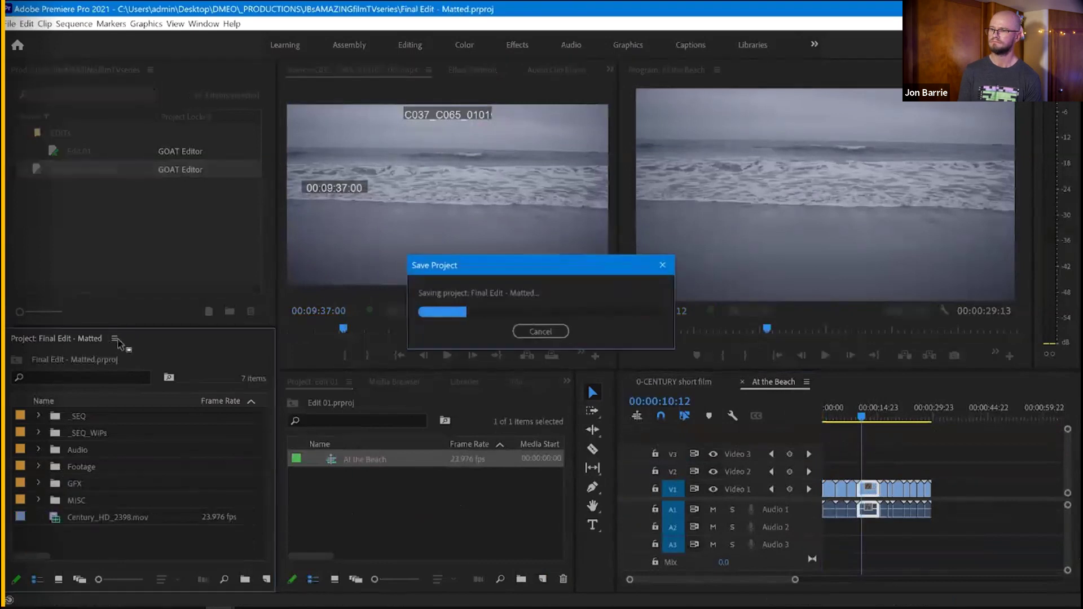
pyautogui.click(115, 338)
pyautogui.click(207, 223)
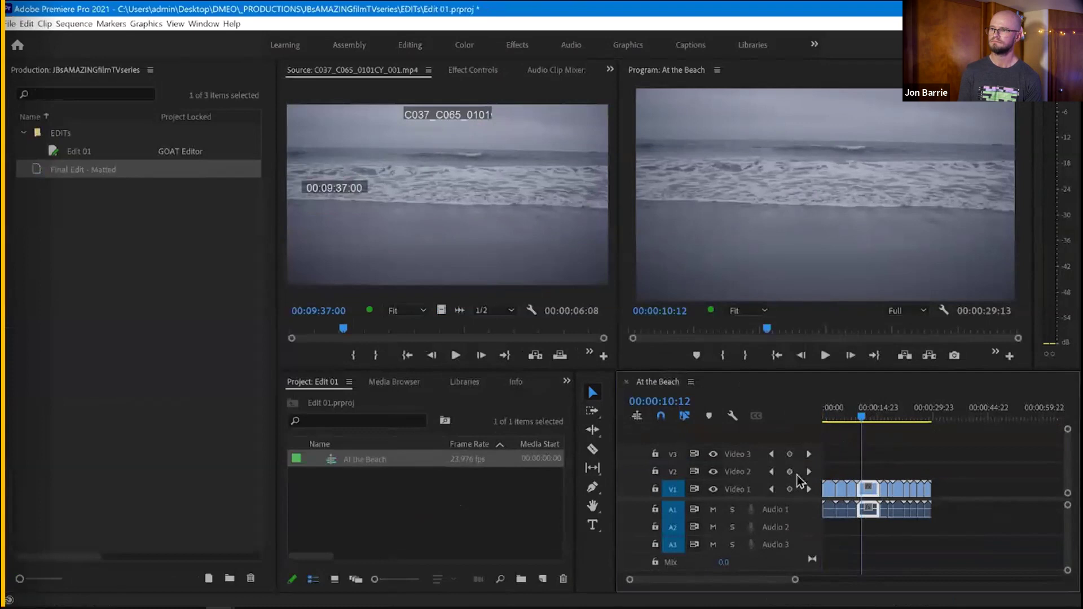
# - Reveal the clip at 00:00:10:12 of the At the Beach sequence in its source project
pyautogui.rightClick(869, 492)
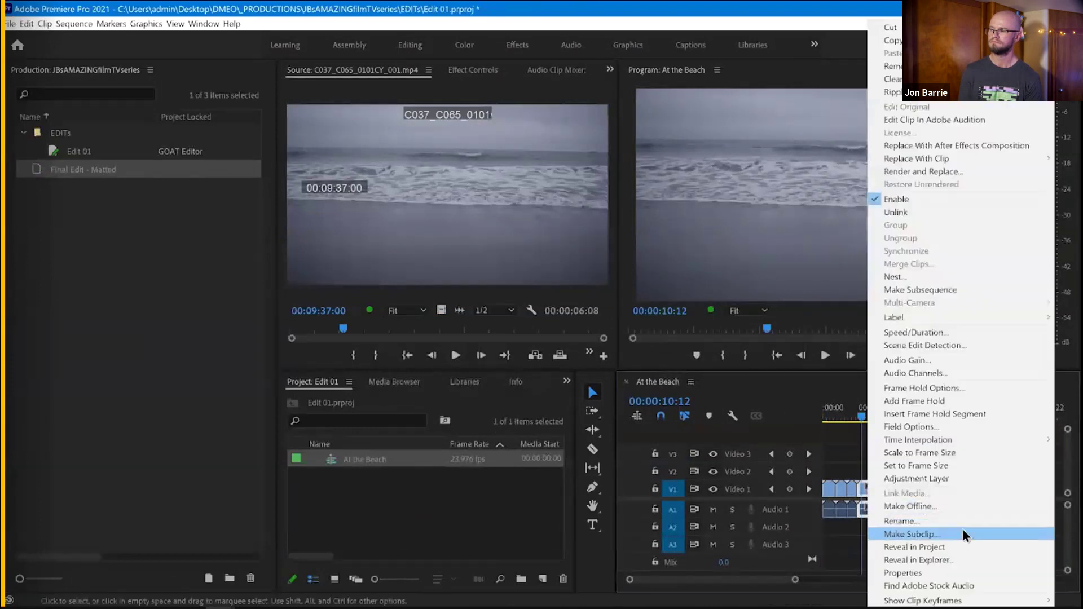
pyautogui.click(961, 546)
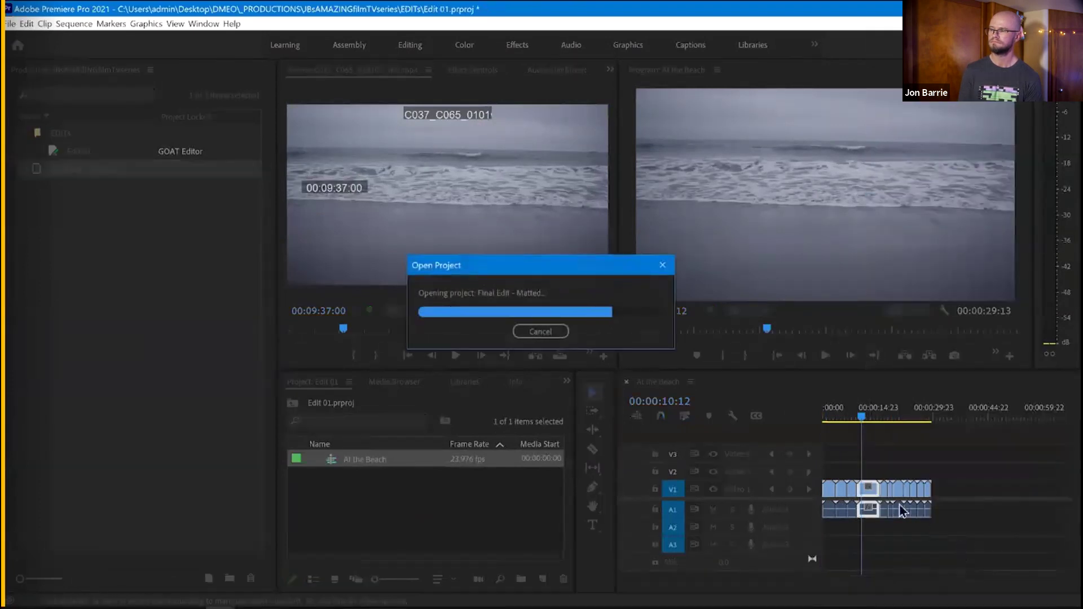
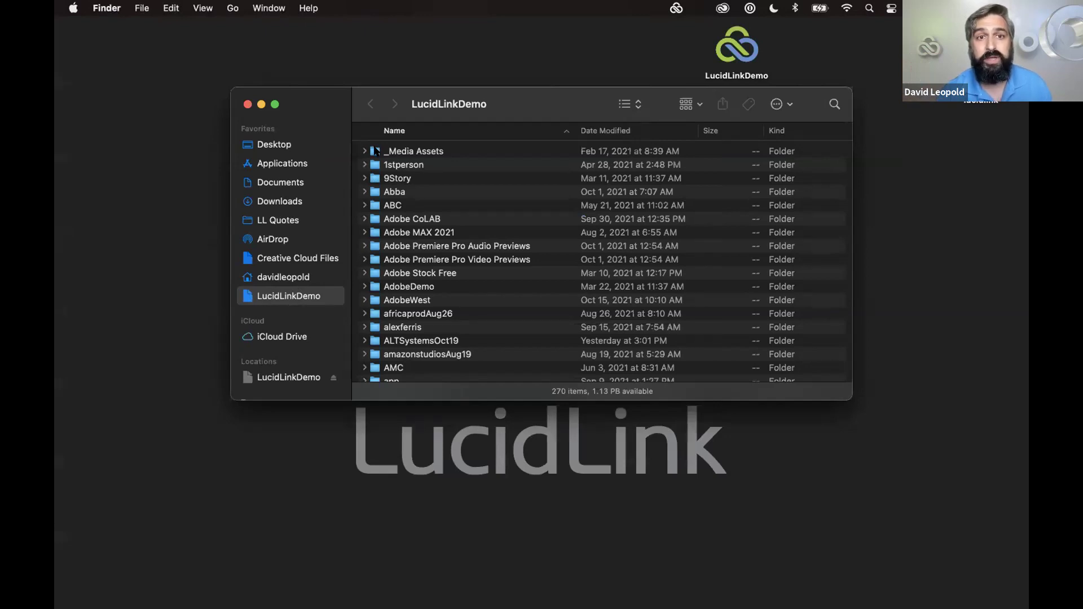
# - Open the Stock Clilps folder inside the _Media Assets folder of the LucidLinkDemo volume in Finder
pyautogui.click(376, 152)
pyautogui.doubleClick(377, 151)
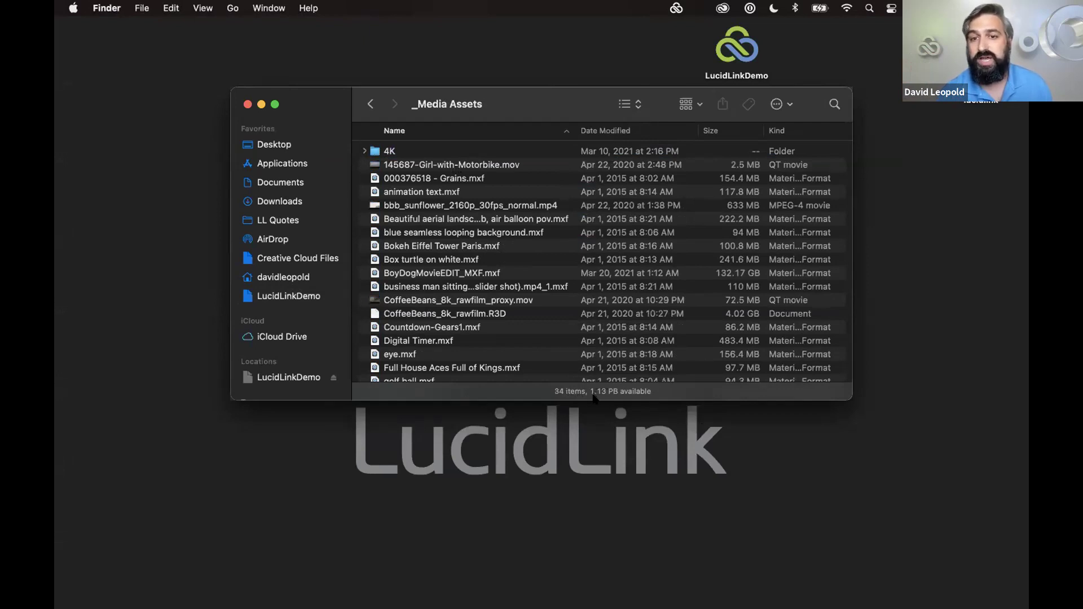
pyautogui.moveTo(594, 396); pyautogui.dragTo(594, 402)
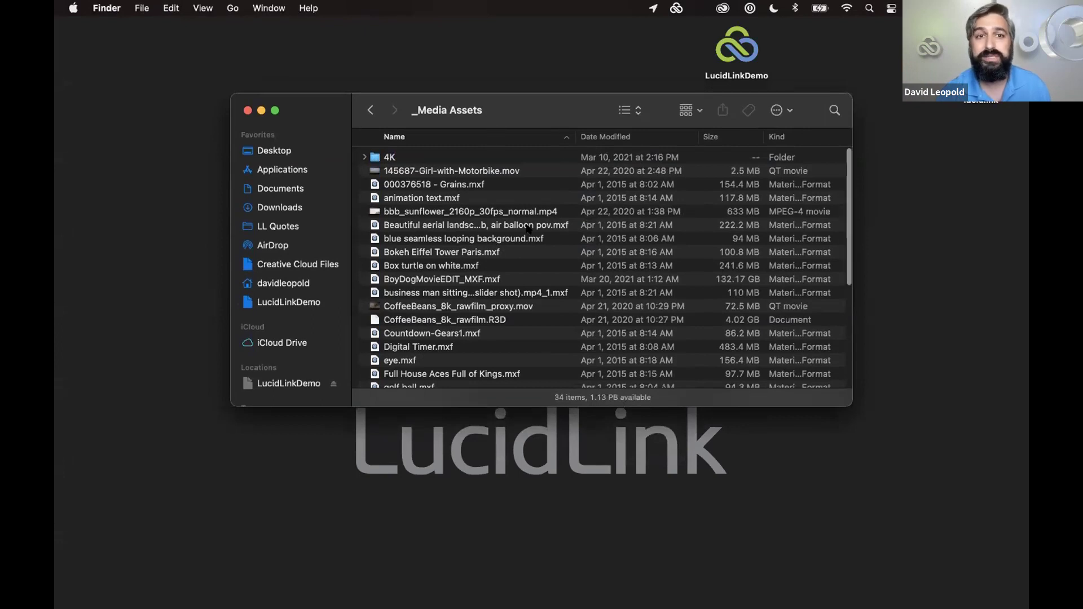
pyautogui.scroll(-3, 528, 229)
pyautogui.scroll(-5, 528, 228)
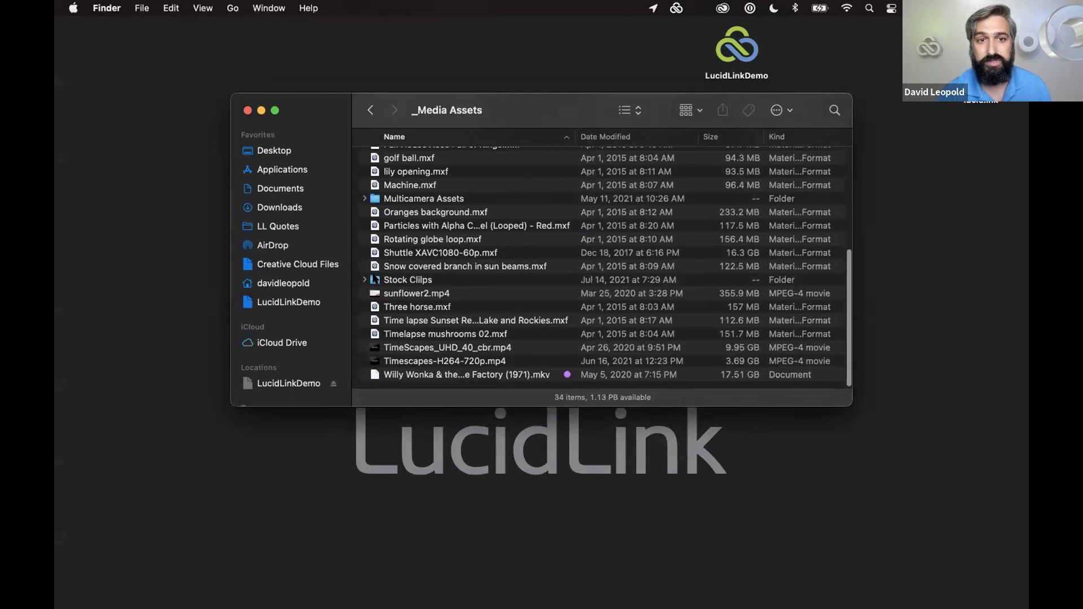
pyautogui.click(375, 279)
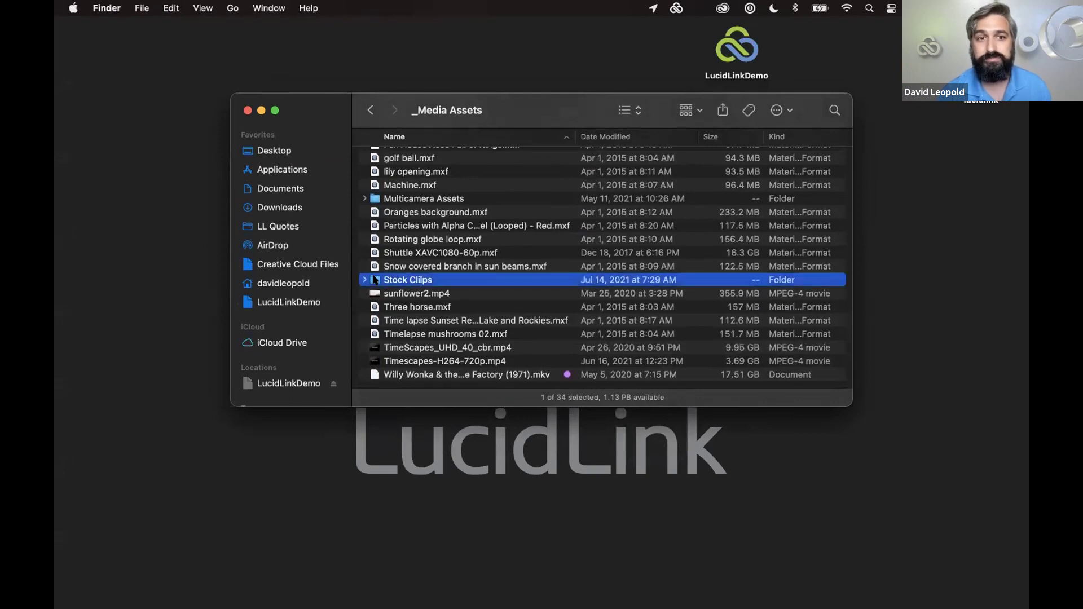
pyautogui.doubleClick(375, 279)
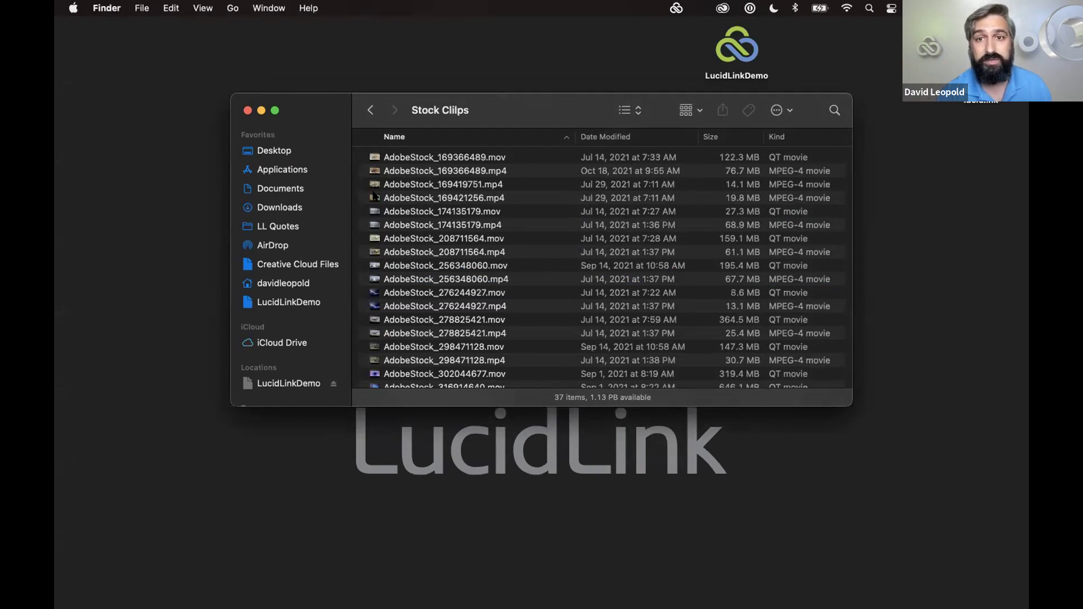
# - Preview the stock clips AdobeStock_169421256.mp4 and AdobeStock_256348060.mov with Quick Look, closing each preview
pyautogui.click(374, 195)
pyautogui.press('space')
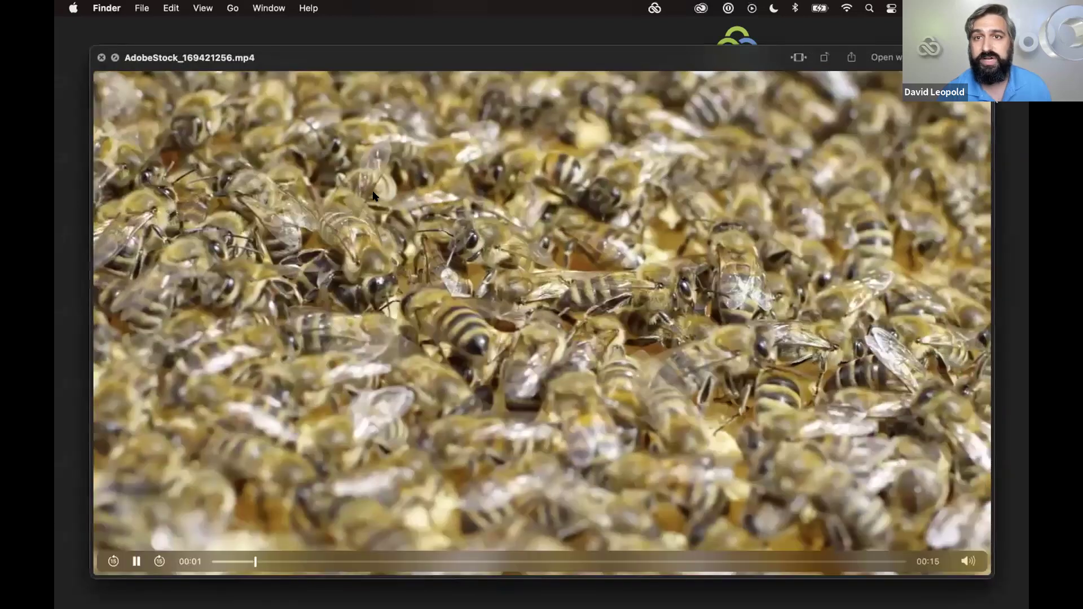
pyautogui.press('space')
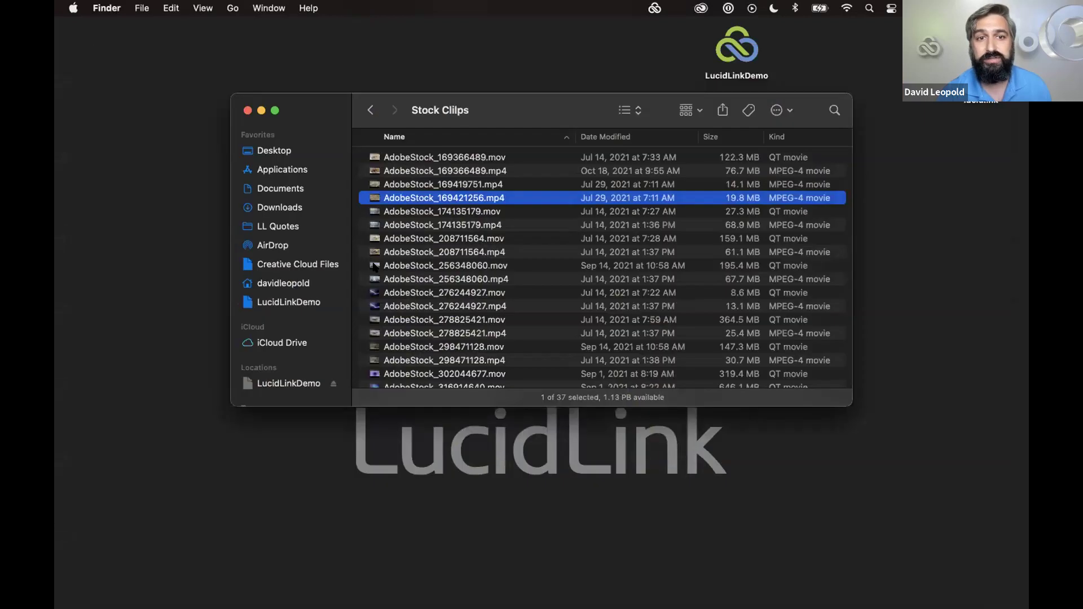
pyautogui.click(368, 265)
pyautogui.press('space')
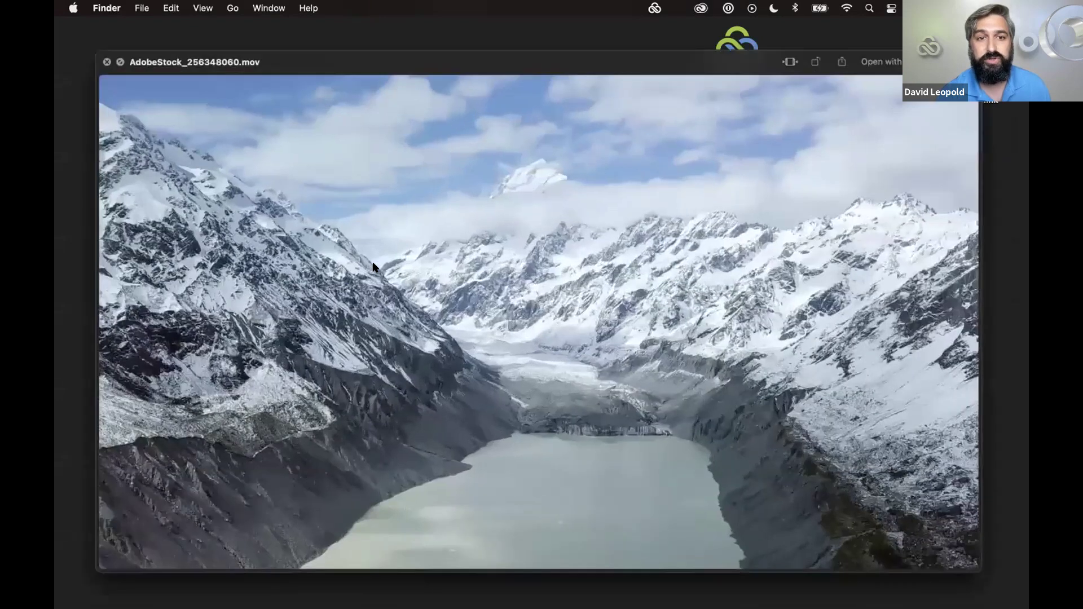
pyautogui.moveTo(395, 248)
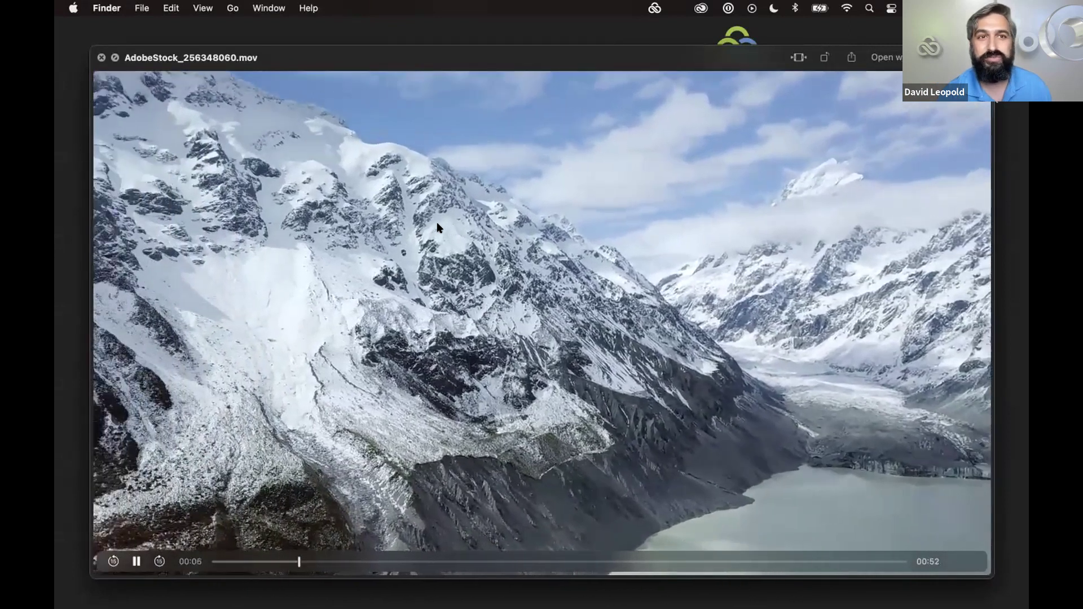
pyautogui.press('space')
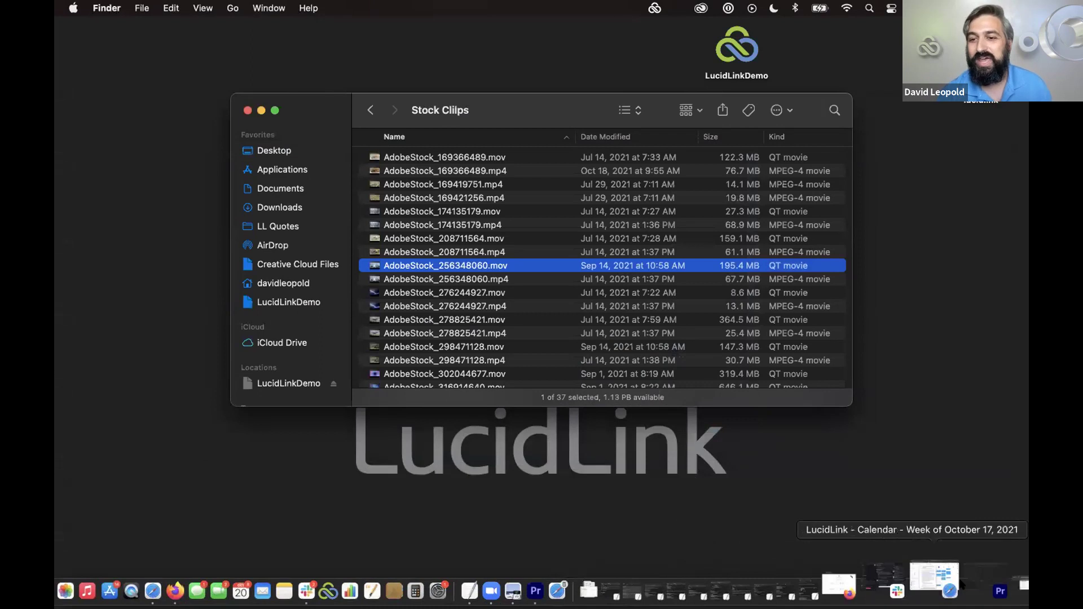
# - Place the Stock Clilps Finder window over Premiere Pro and import AdobeStock_276244927.mp4 into the Digistor Demo project
pyautogui.click(999, 590)
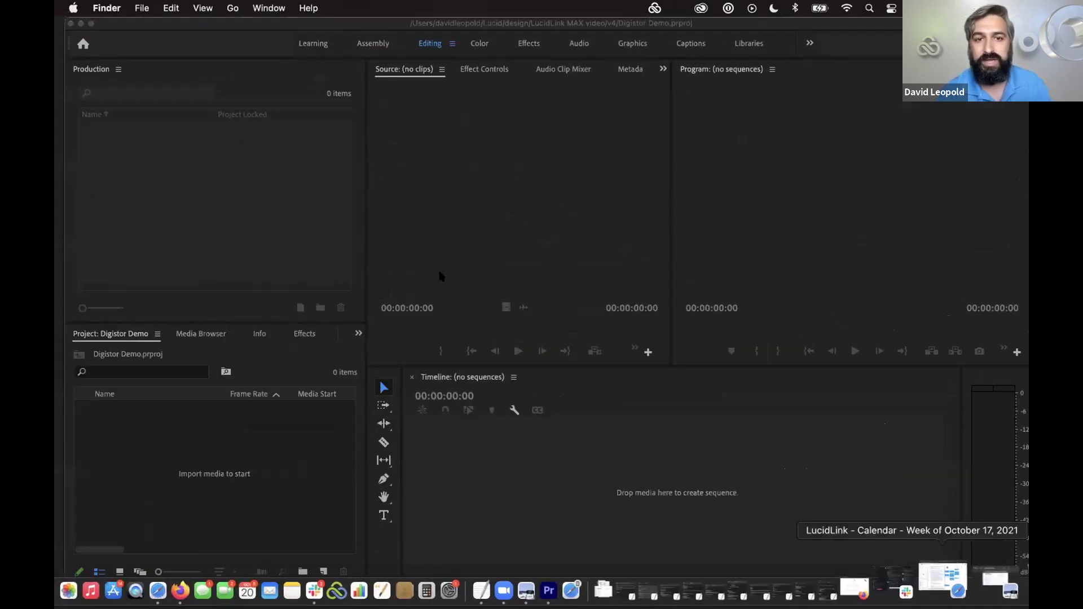
pyautogui.press('super+Tab')
pyautogui.press('super+Tab')
pyautogui.press('super+Tab')
pyautogui.press('super+Tab')
pyautogui.press('super+Tab')
pyautogui.press('super+shift+Tab')
pyautogui.press('super+shift+Tab')
pyautogui.press('super+shift+Tab')
pyautogui.press('super+shift+Tab')
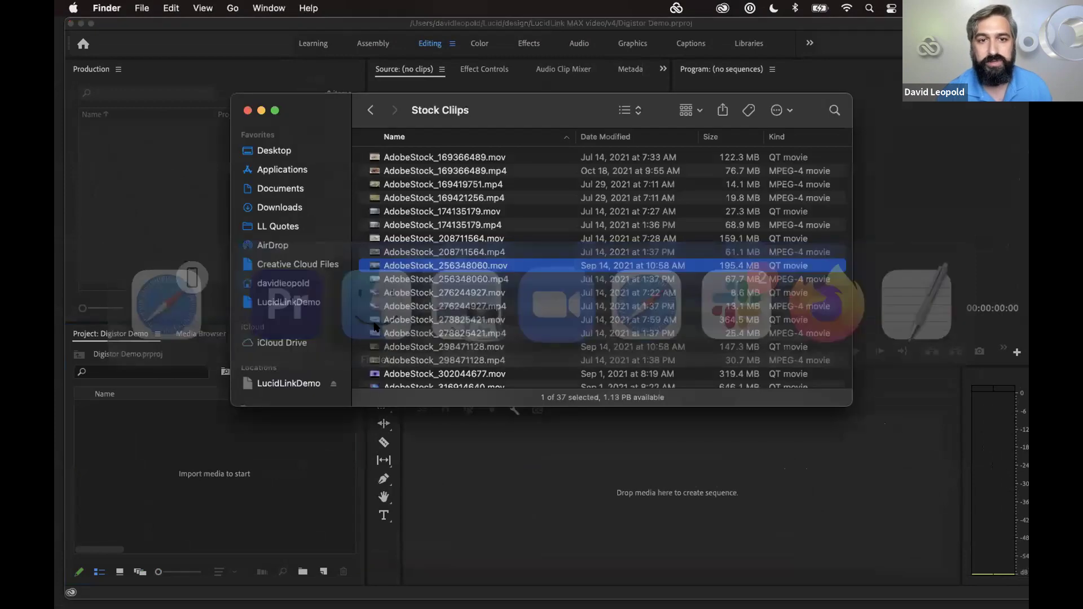
pyautogui.moveTo(435, 266); pyautogui.dragTo(224, 464)
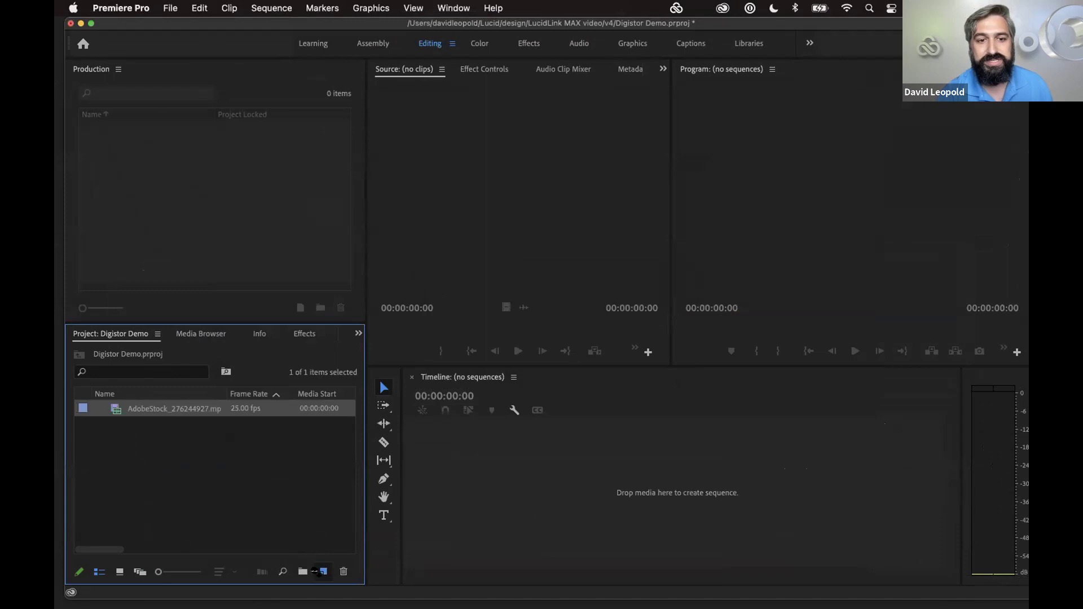
# - Create a sequence from the AdobeStock_276244927.mp4 clip and play it, stopping at 00:00:06:17
pyautogui.moveTo(319, 572); pyautogui.dragTo(322, 572)
pyautogui.press('space')
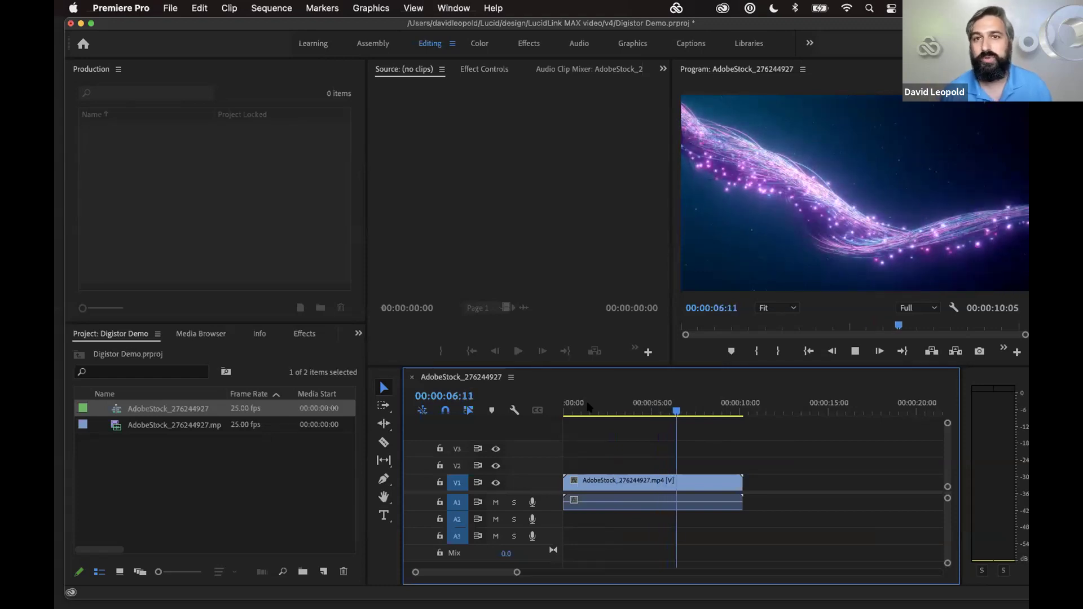
pyautogui.press('space')
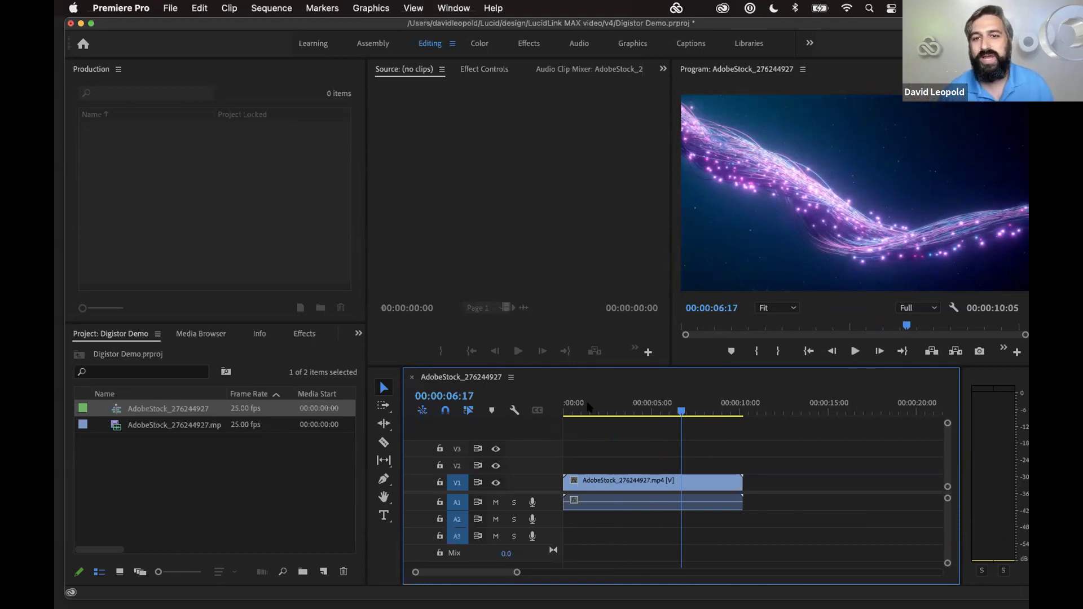
# - Jump the playhead to various points of the AdobeStock_276244927 sequence, including 00:00:01:12, 00:00:06:20 and 00:00:08:24, to check the footage
pyautogui.click(589, 407)
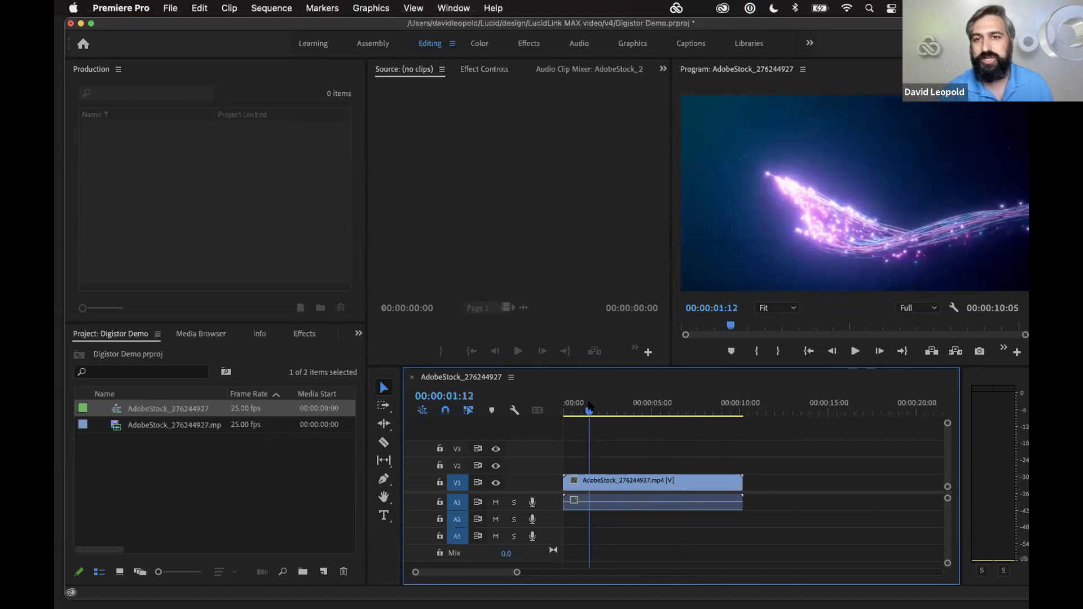
pyautogui.click(682, 407)
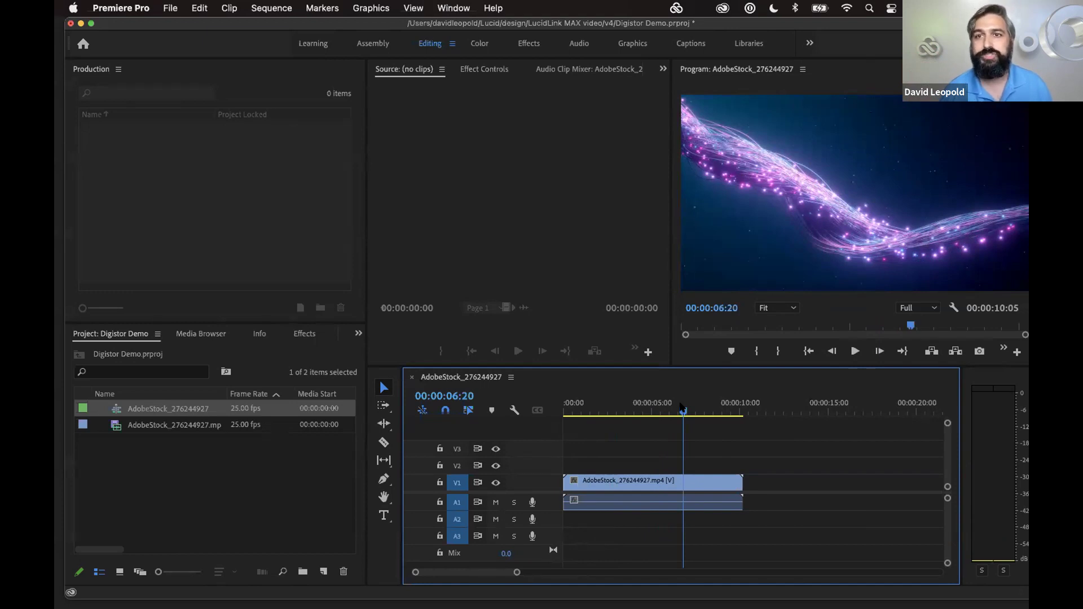
pyautogui.click(722, 398)
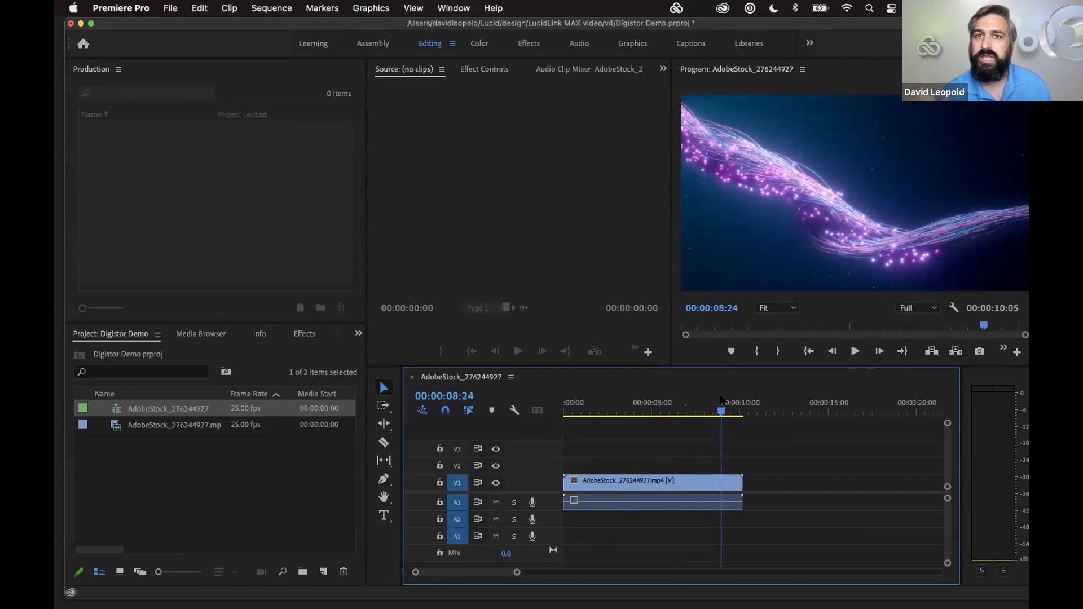
pyautogui.click(604, 402)
pyautogui.click(655, 402)
pyautogui.click(710, 401)
pyautogui.click(719, 398)
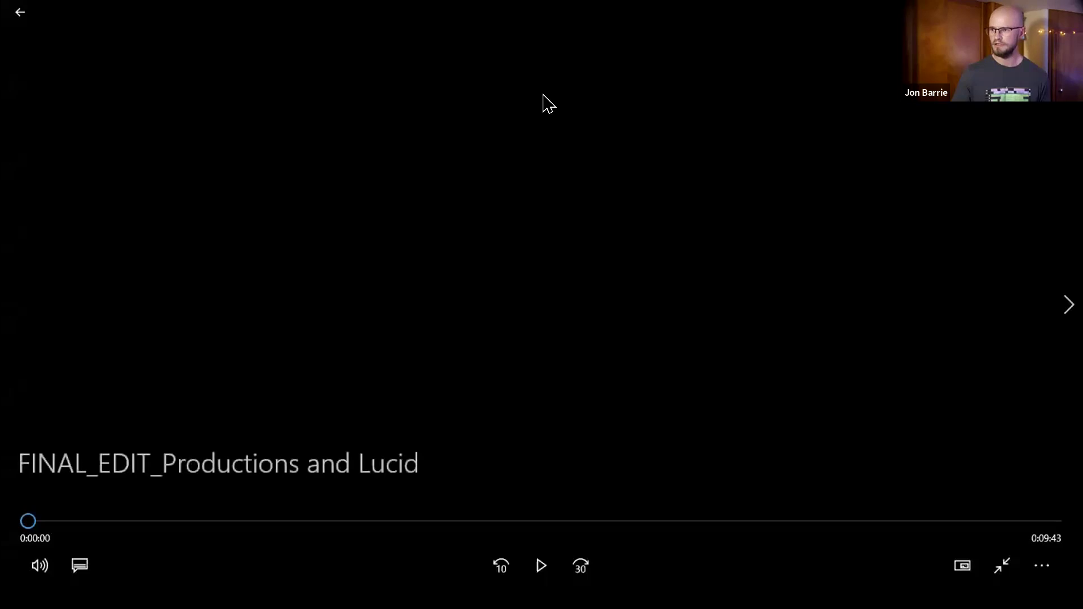
# - Play the FINAL_EDIT_Productions and Lucid video
pyautogui.click(541, 566)
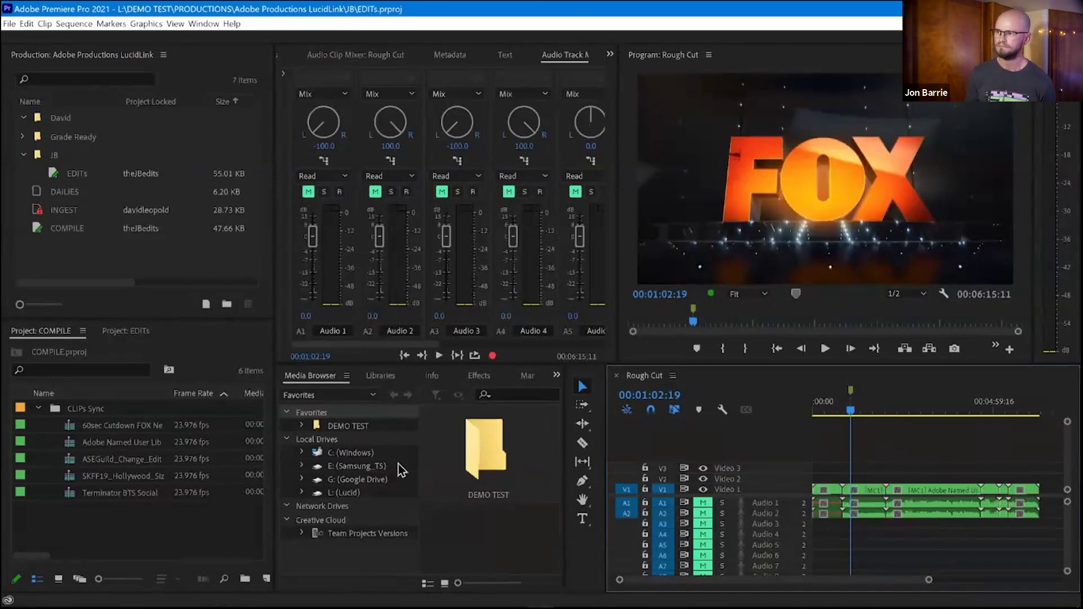
# - Switch to File Explorer and go up from the From Dave folder through DEMO TEST and Lucid (L:) to This PC
pyautogui.moveTo(461, 603)
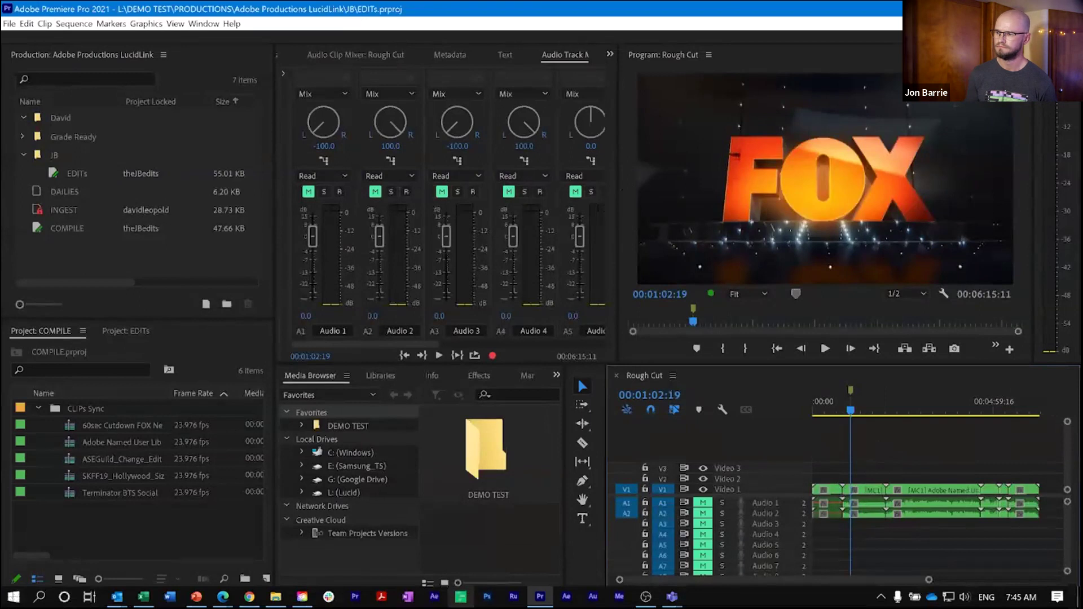
pyautogui.click(276, 597)
pyautogui.click(564, 344)
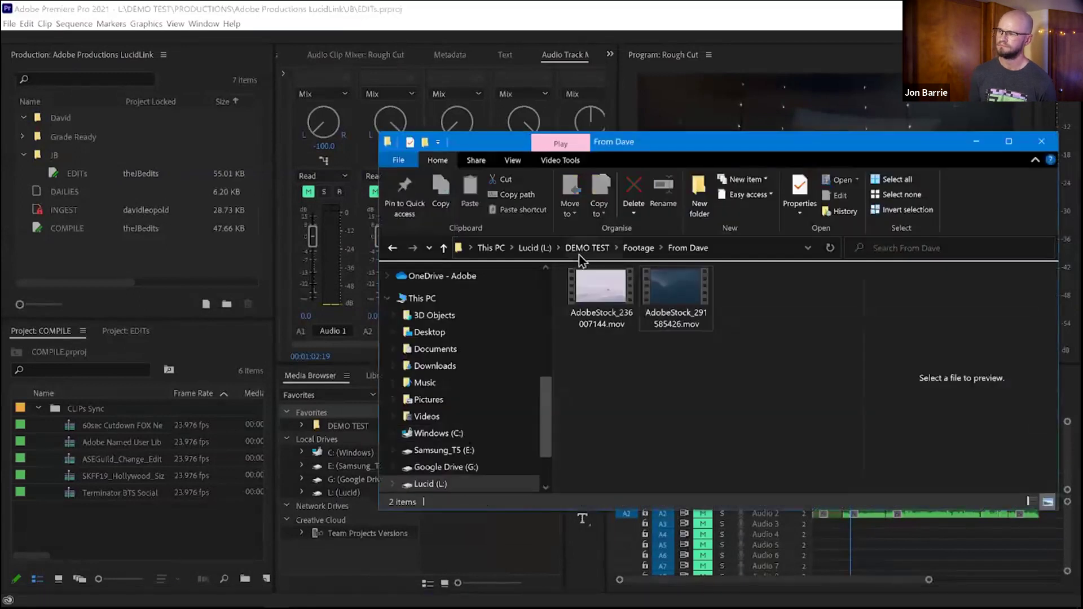
pyautogui.click(587, 249)
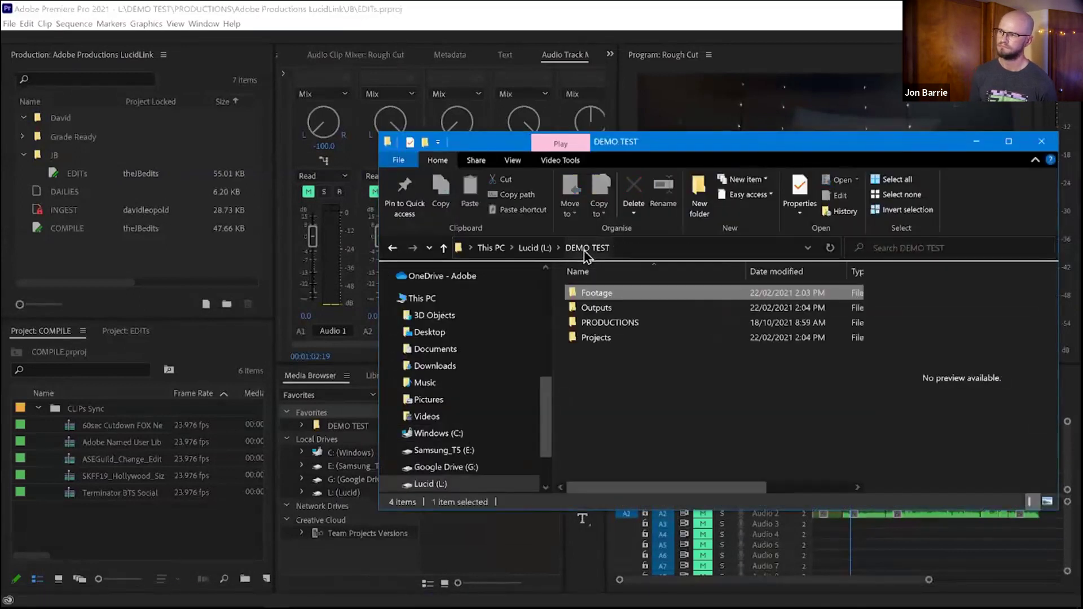
pyautogui.click(533, 249)
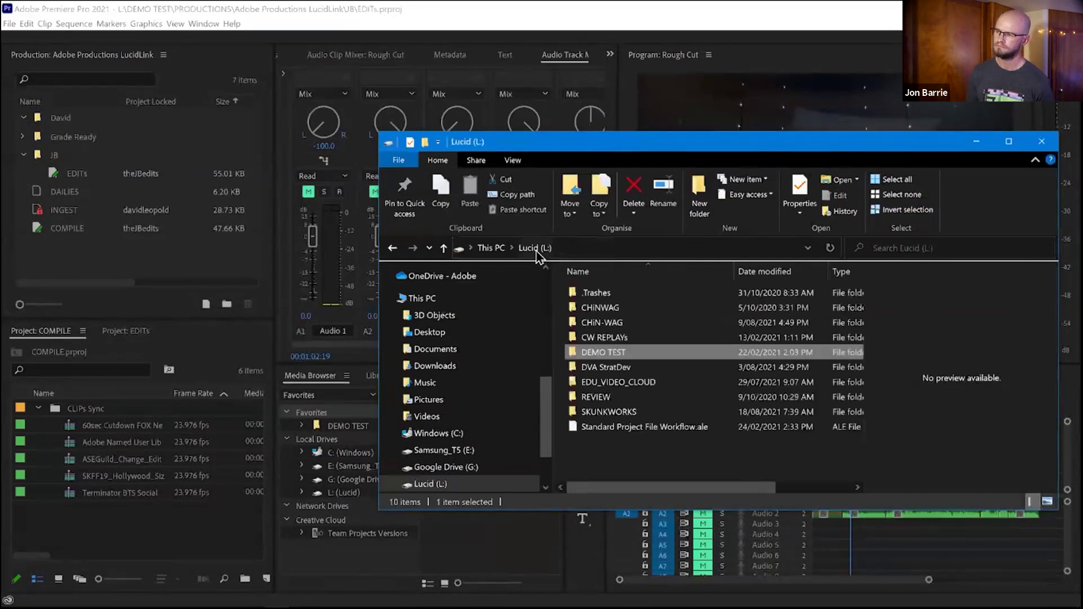
pyautogui.click(491, 248)
pyautogui.moveTo(742, 150); pyautogui.dragTo(679, 132)
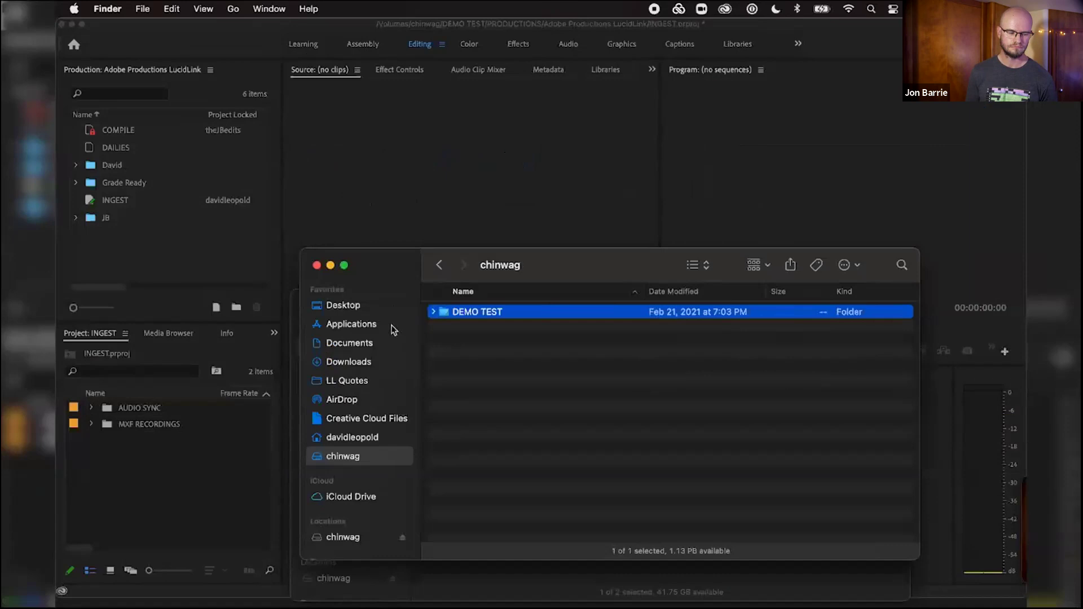
# - Examine the chinwag volume in Finder on the Mac and expand its DEMO TEST folder to view the subfolders
pyautogui.scroll(-3, 395, 330)
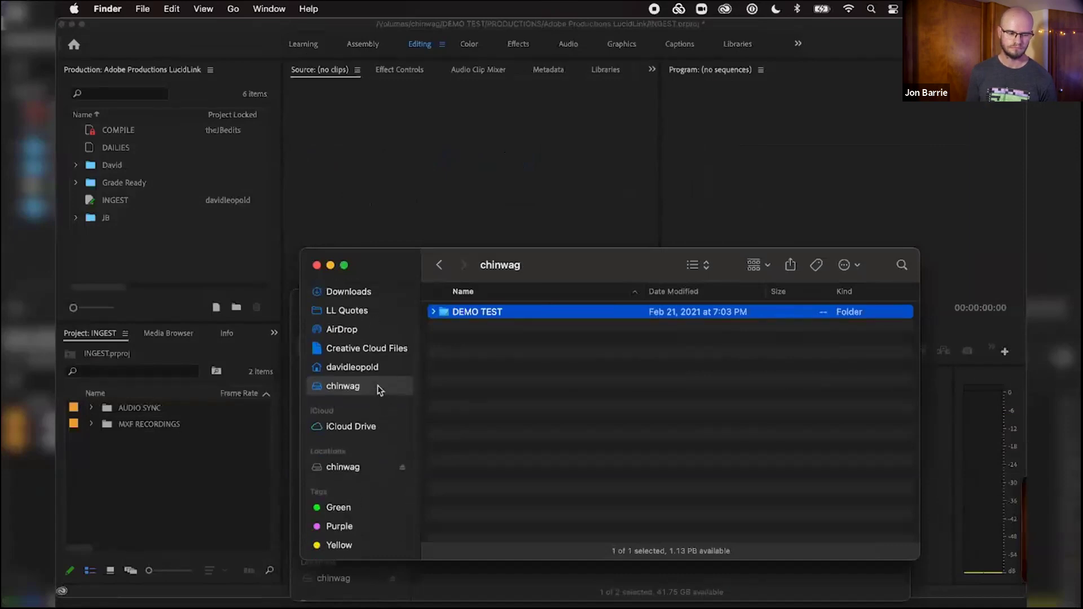
pyautogui.moveTo(406, 262); pyautogui.dragTo(404, 248)
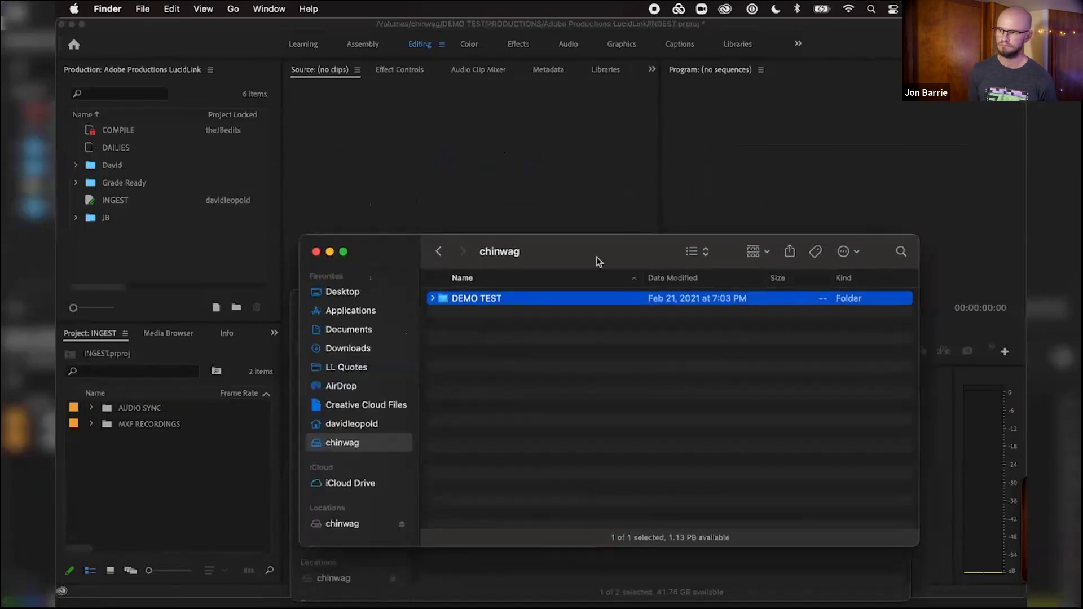
pyautogui.moveTo(598, 261); pyautogui.dragTo(596, 278)
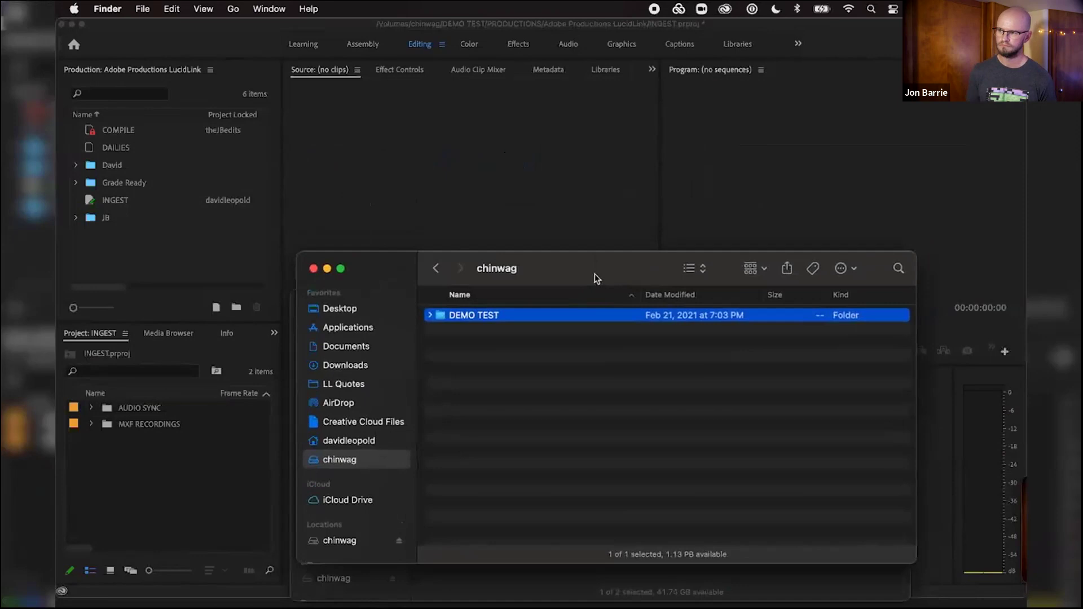
pyautogui.click(432, 316)
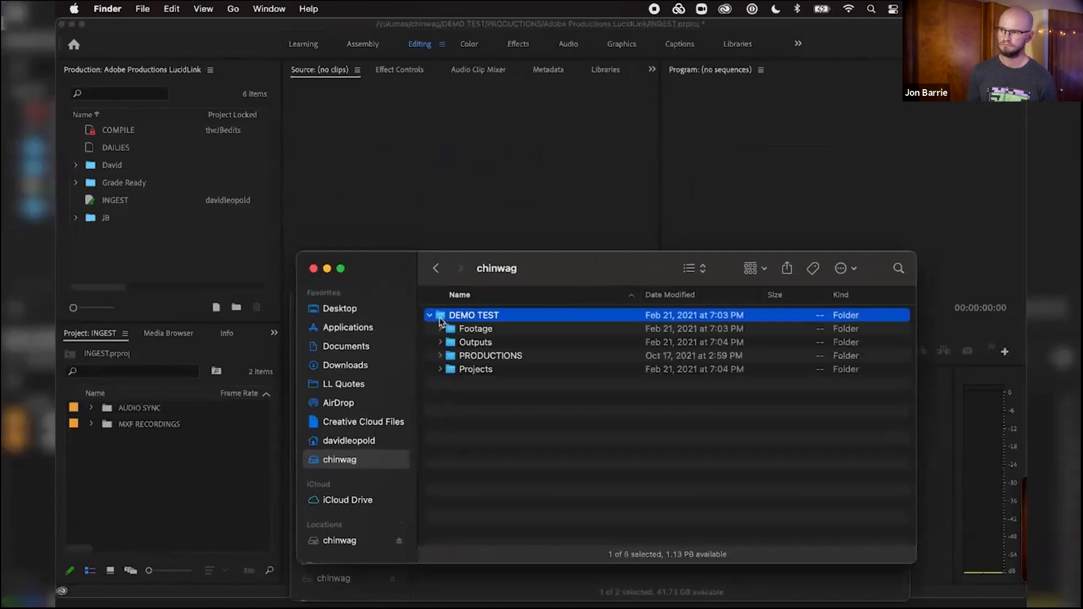
pyautogui.doubleClick(440, 317)
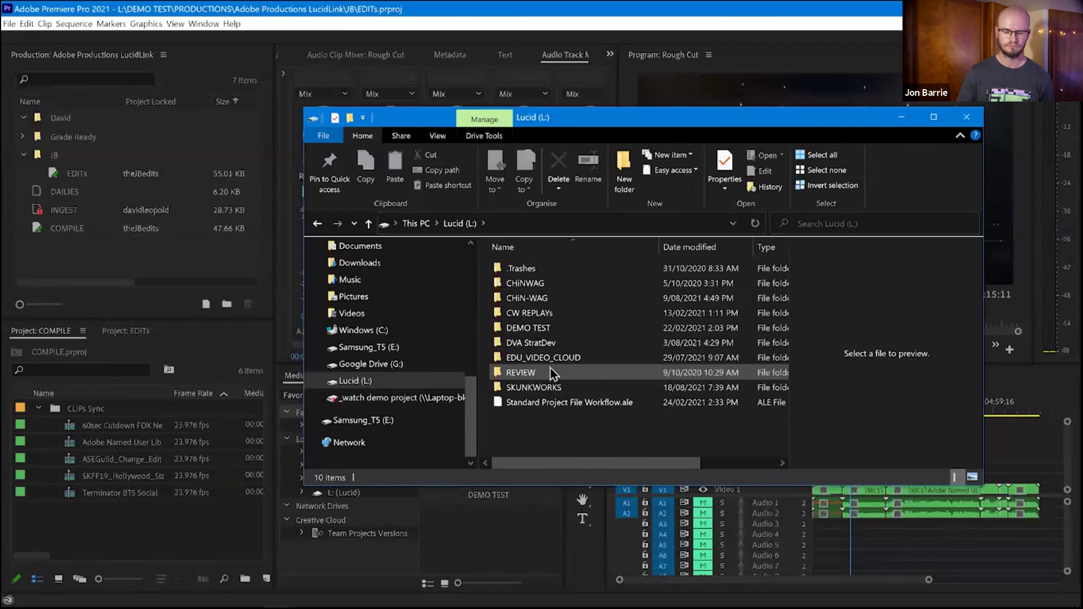
# - Open the DEMO TEST folder on the Lucid (L:) drive in File Explorer on Windows
pyautogui.doubleClick(540, 331)
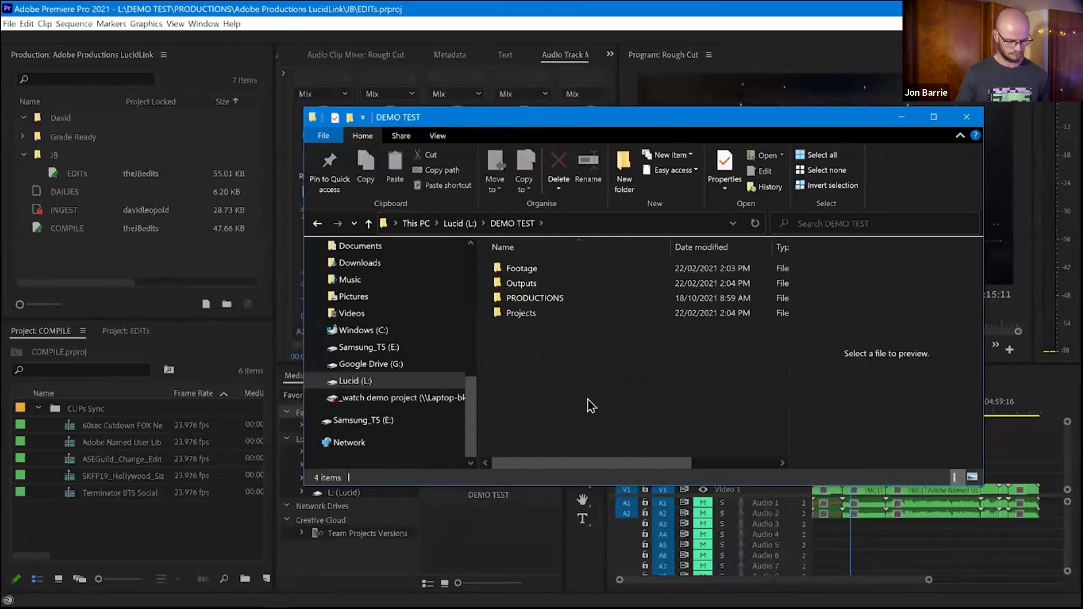
pyautogui.moveTo(761, 125); pyautogui.dragTo(738, 125)
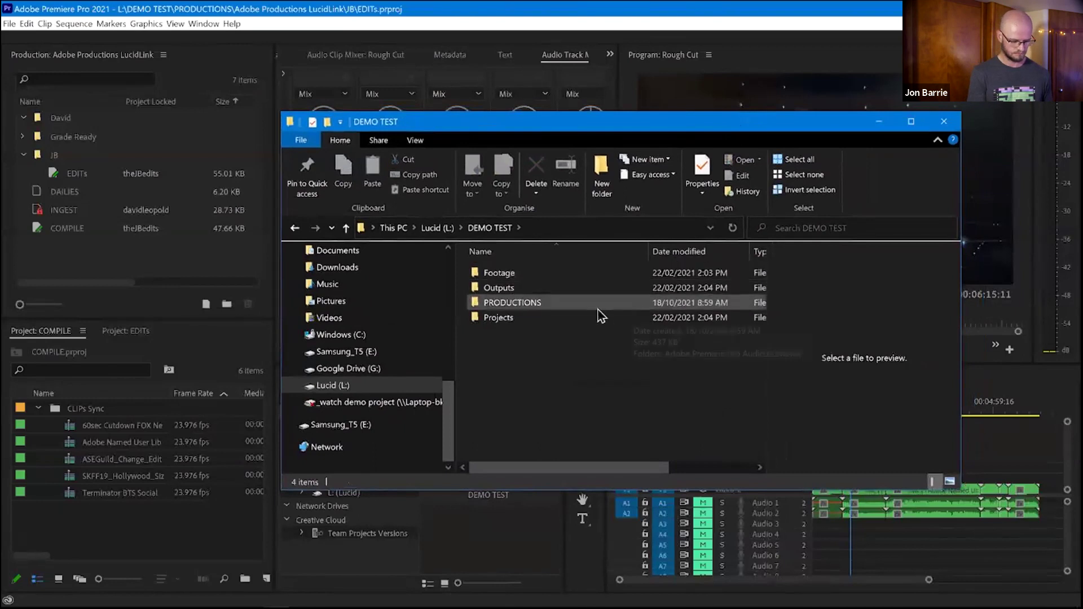
# - Open the Footage folder inside DEMO TEST to view its subfolders and return to DEMO TEST
pyautogui.click(491, 305)
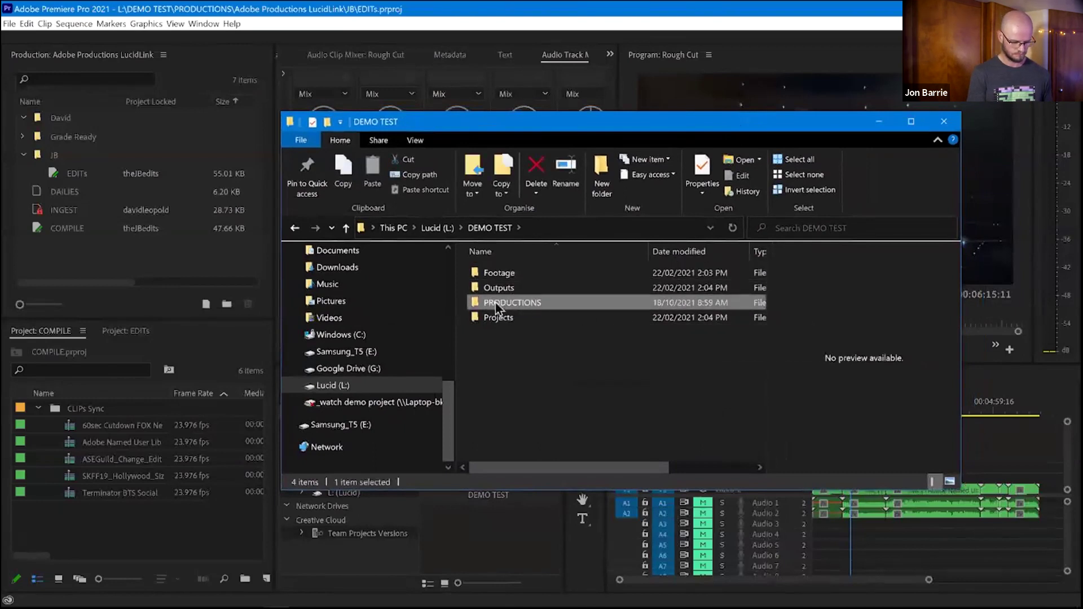
pyautogui.click(503, 276)
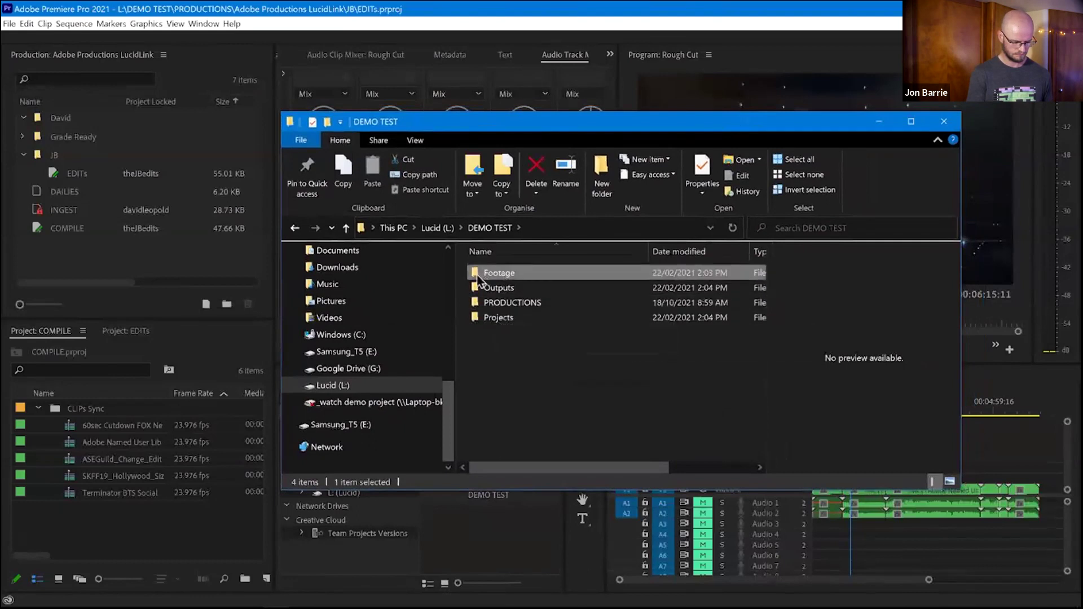
pyautogui.doubleClick(479, 277)
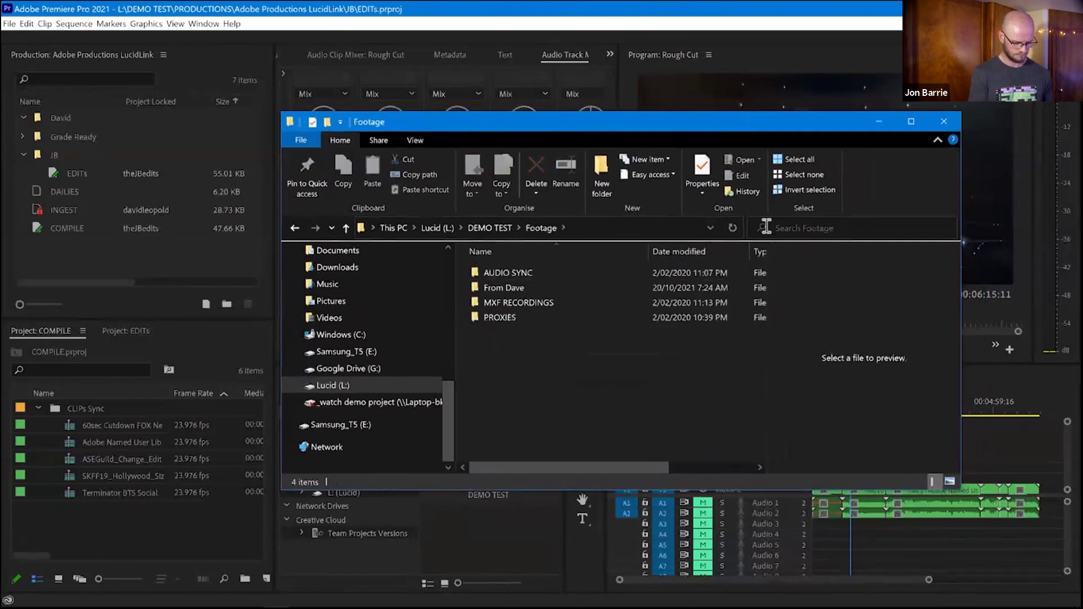
pyautogui.click(488, 230)
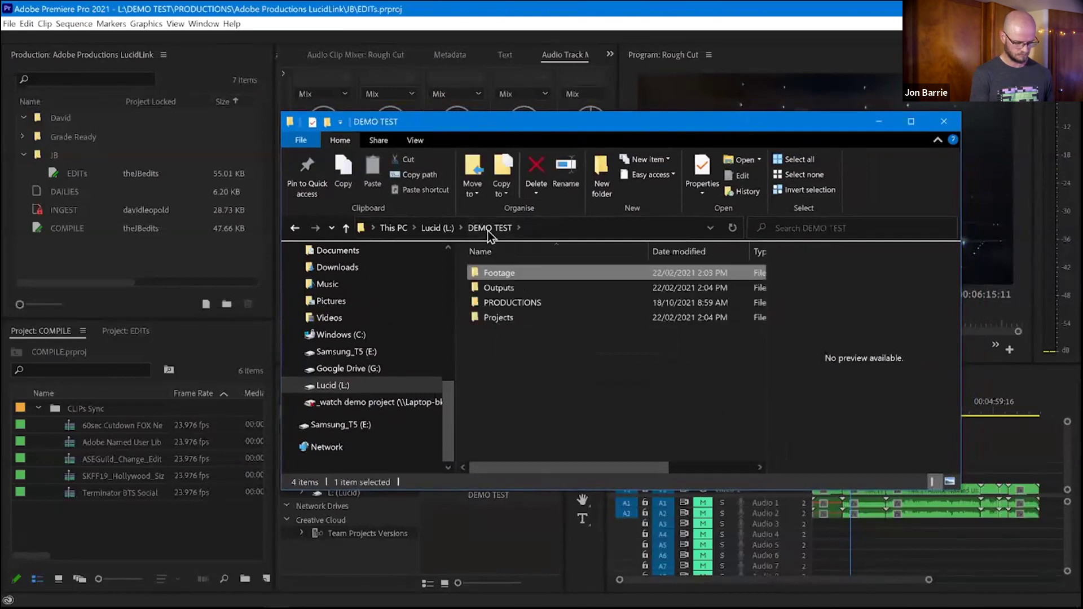
# - Open the Adobe Productions LucidLink folder inside PRODUCTIONS to examine its project and lock files
pyautogui.click(492, 303)
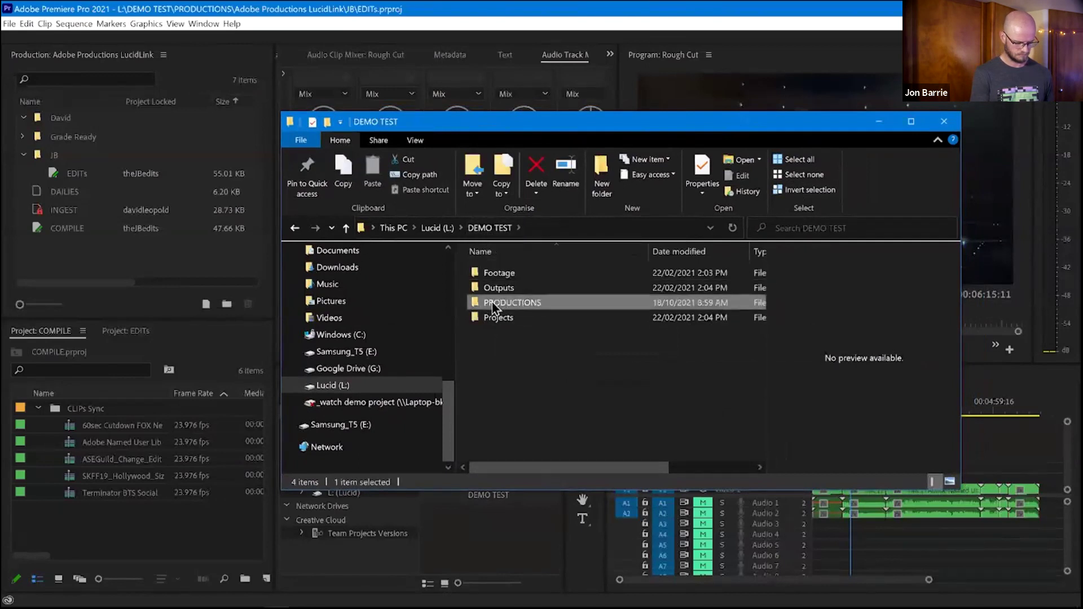
pyautogui.doubleClick(523, 303)
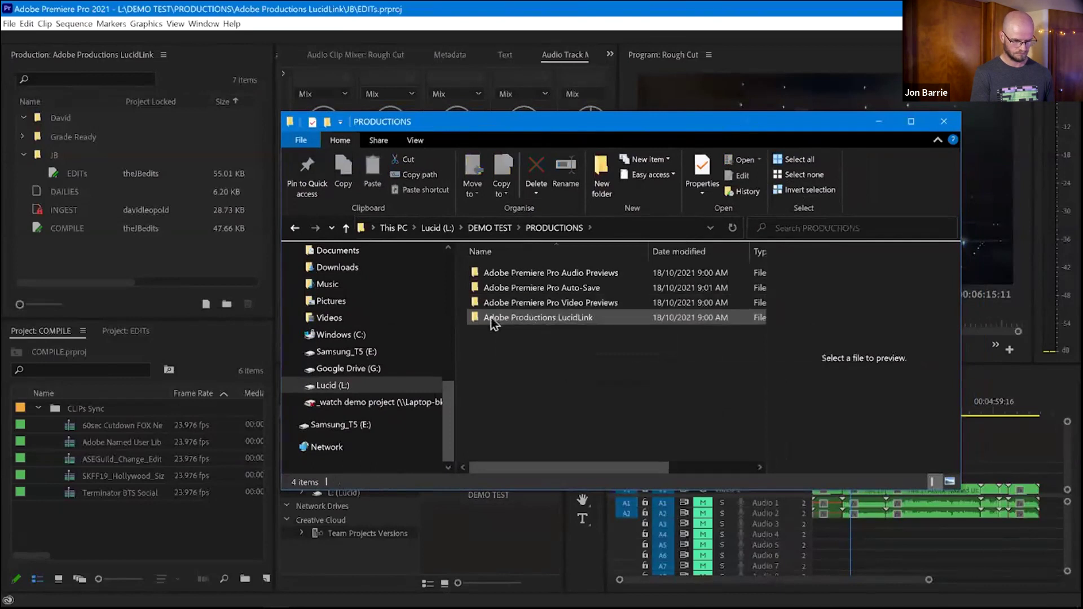
pyautogui.click(510, 319)
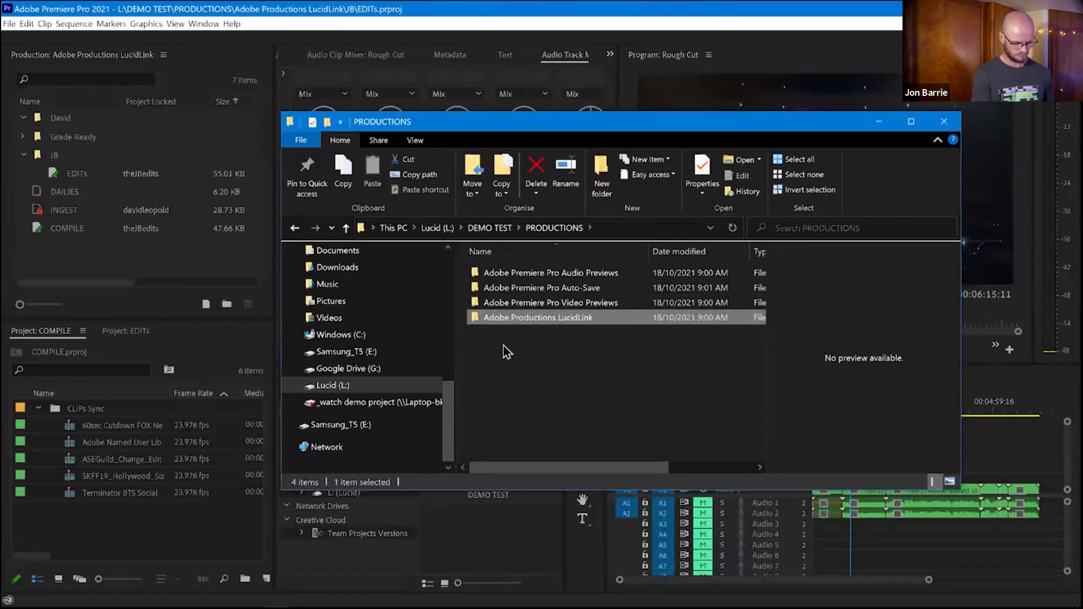
pyautogui.doubleClick(533, 319)
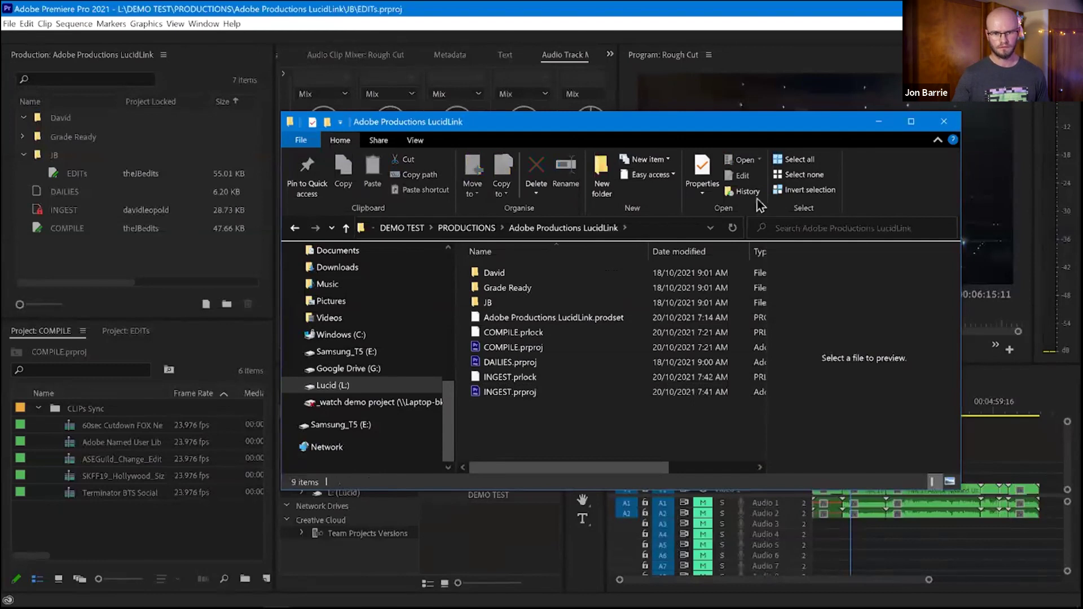
# - Switch back to Premiere Pro and open the locked INGEST project from the production
pyautogui.click(876, 122)
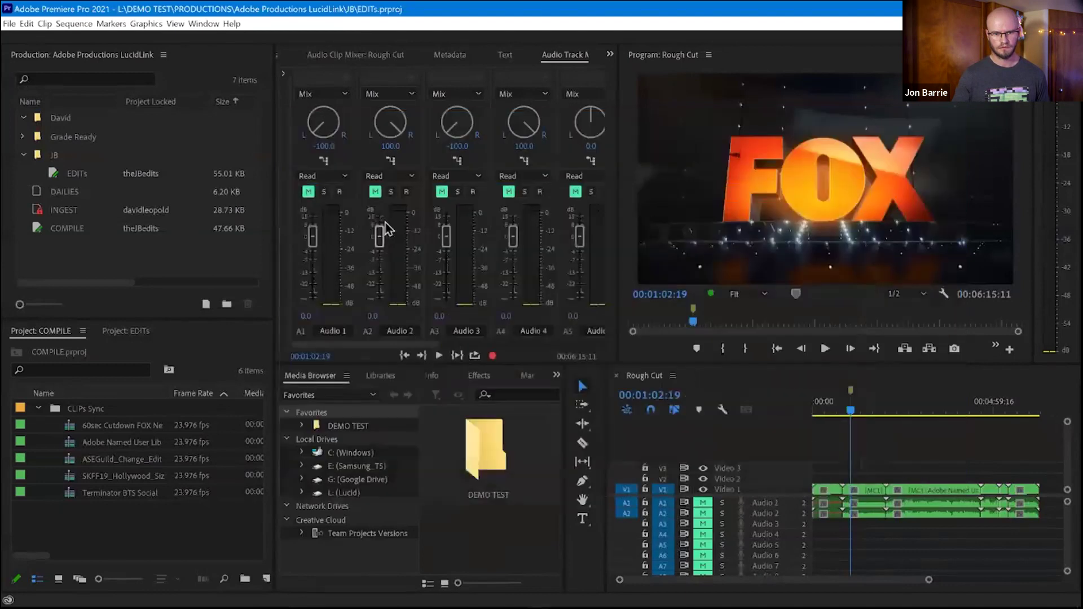
pyautogui.click(132, 260)
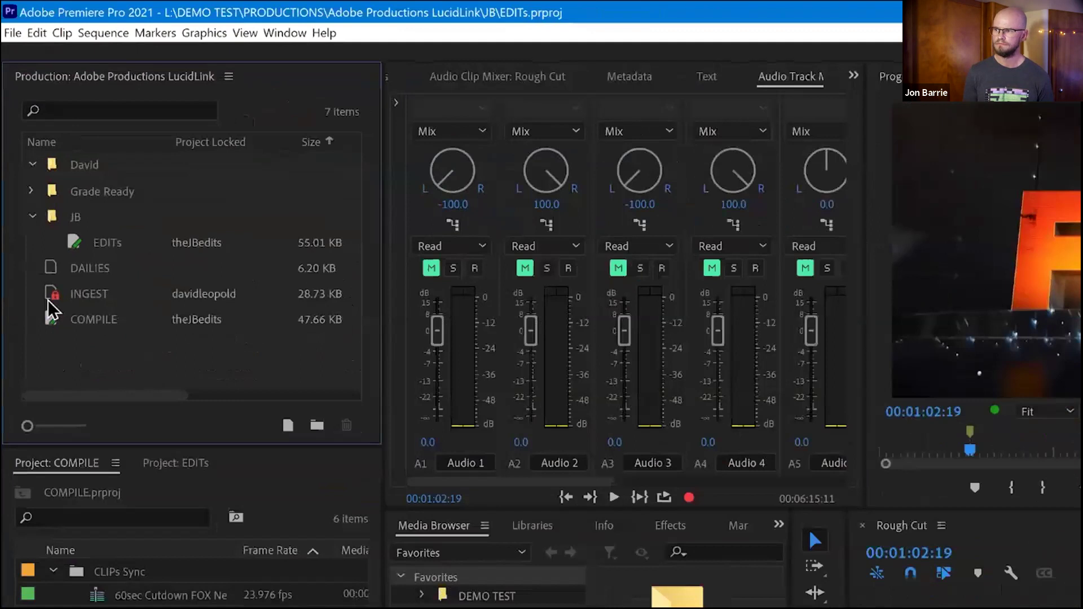
pyautogui.click(46, 289)
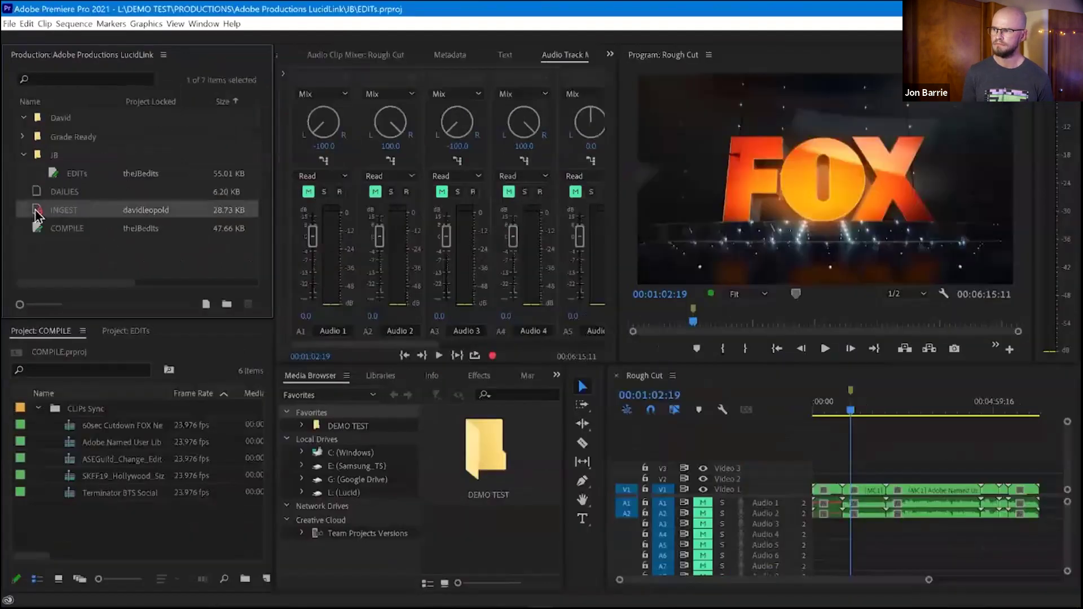
pyautogui.doubleClick(36, 211)
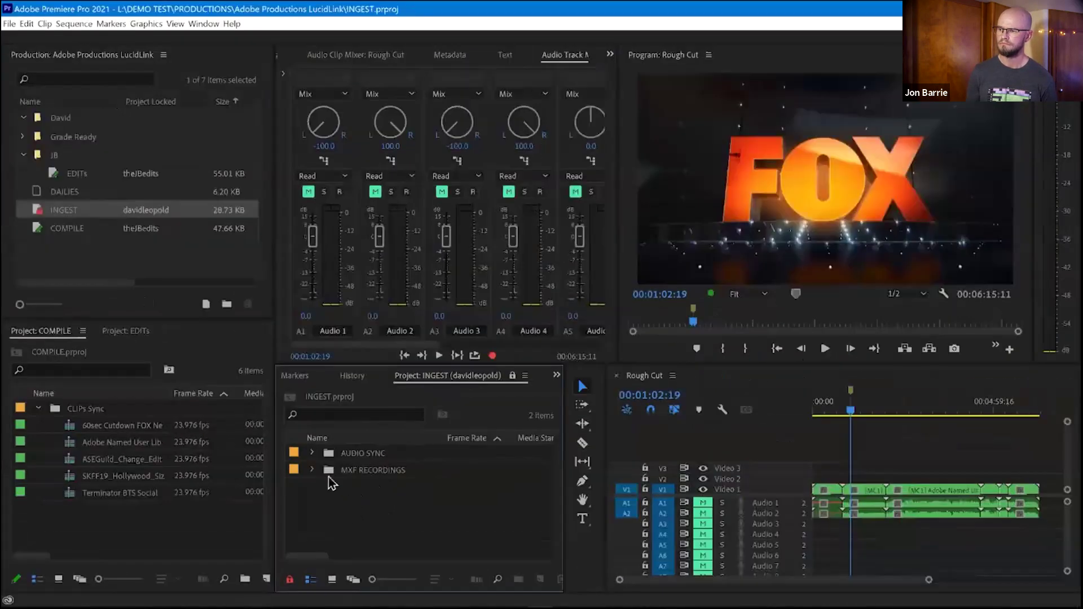
# - Look inside the MXF RECORDINGS bin of the locked INGEST project and try to rename the bin with the suffix _JB
pyautogui.click(322, 448)
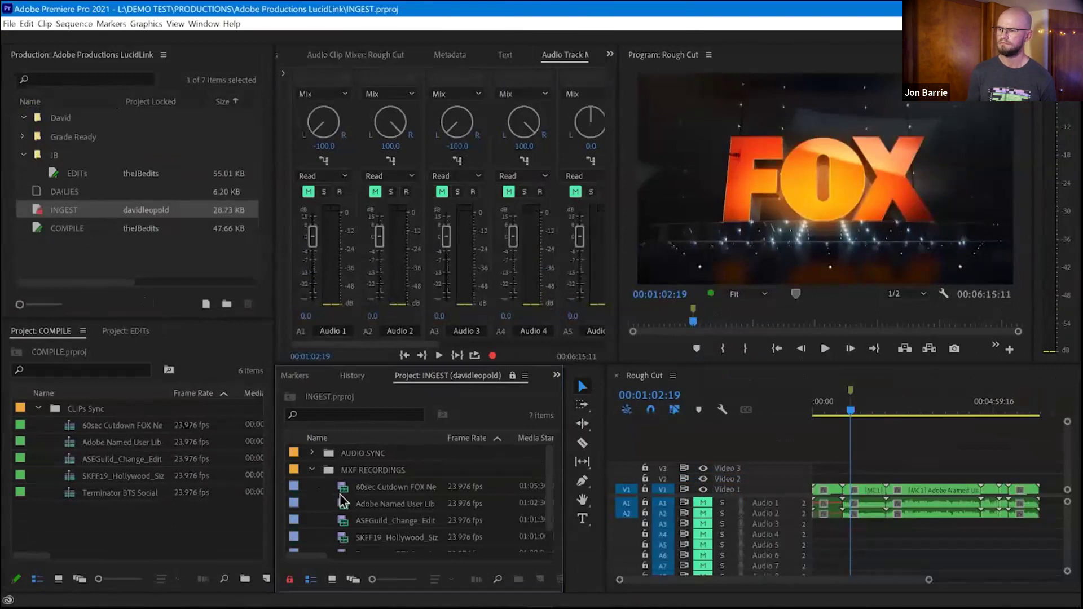
pyautogui.click(312, 470)
pyautogui.click(357, 473)
pyautogui.click(362, 474)
pyautogui.click(417, 470)
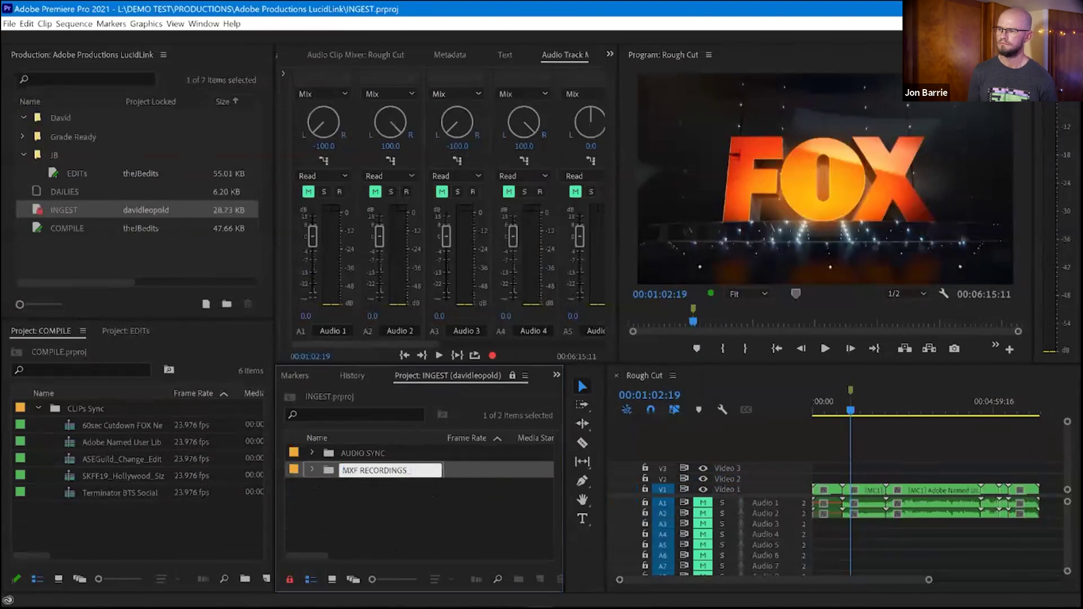
pyautogui.write('_JB')
pyautogui.press('Return')
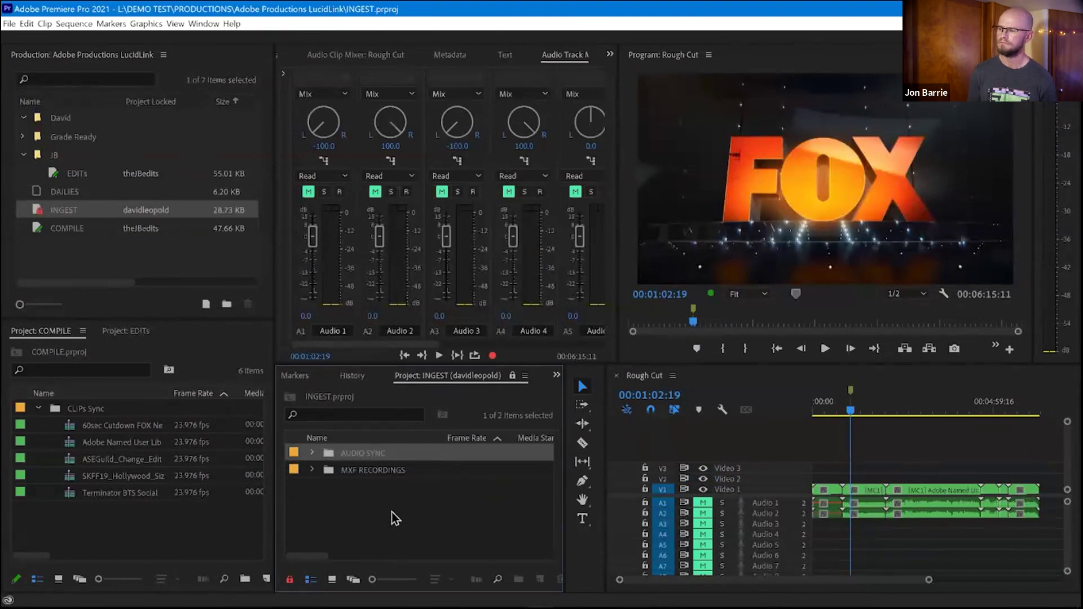
pyautogui.click(391, 513)
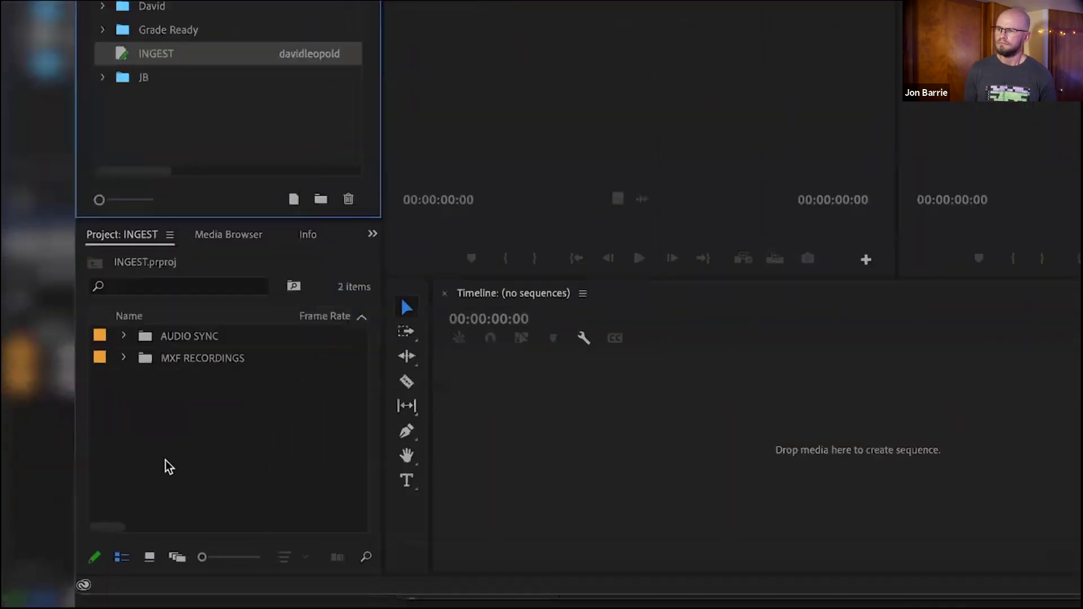
# - Create a bin named Adobe Stock in the INGEST project on the Mac
pyautogui.rightClick(223, 409)
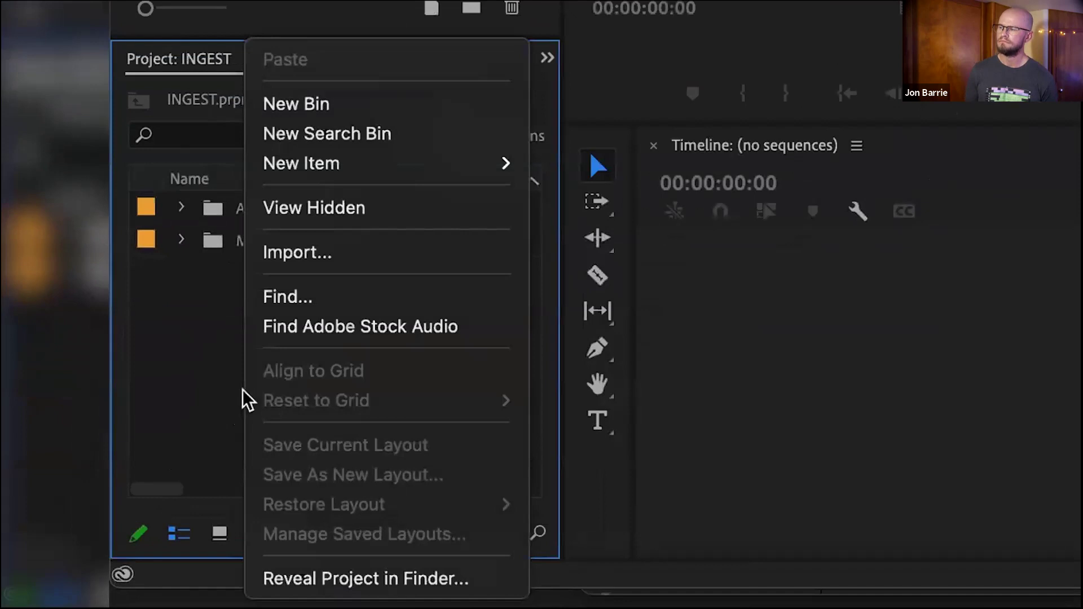
pyautogui.click(387, 113)
pyautogui.write('Adobe S')
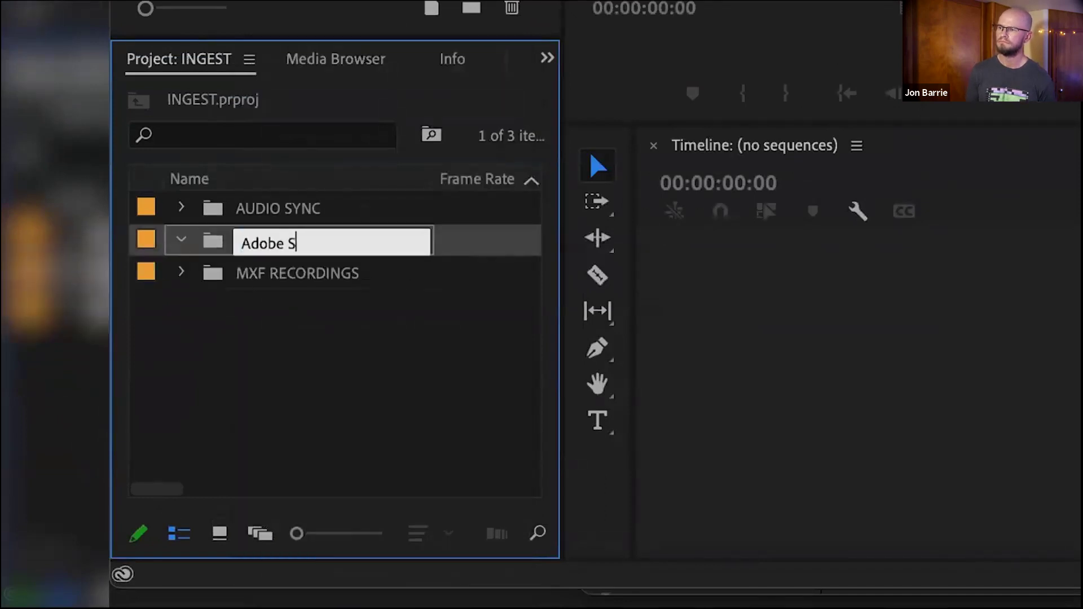
pyautogui.write('tock')
pyautogui.click(389, 327)
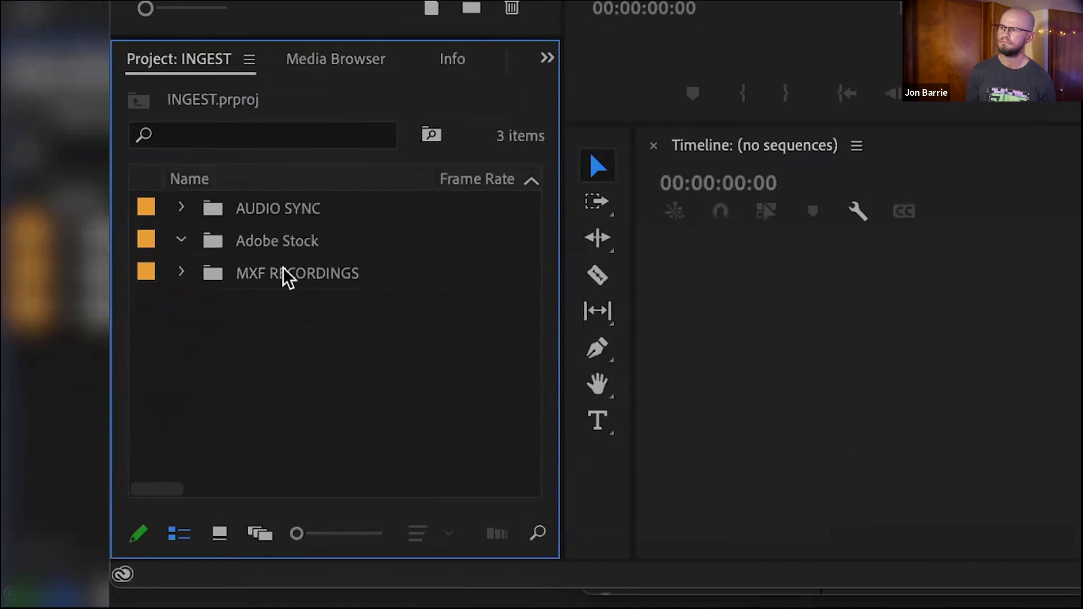
# - Import AdobeStock_236007144.mov and AdobeStock_291585426.mov from the From Dave folder in Footage into the Adobe Stock bin and save the project
pyautogui.doubleClick(213, 248)
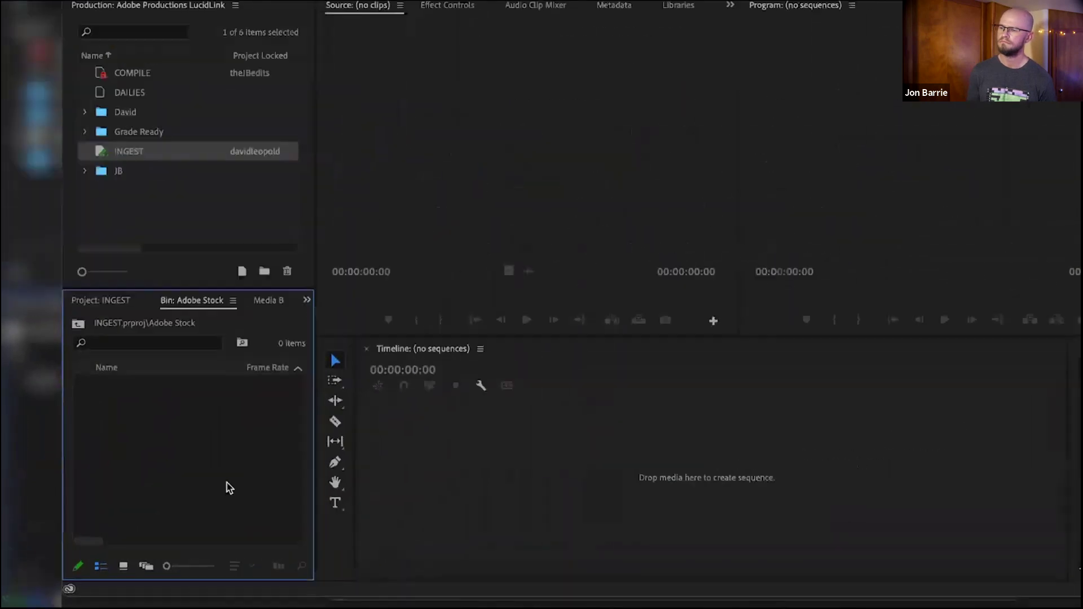
pyautogui.press('super+Tab')
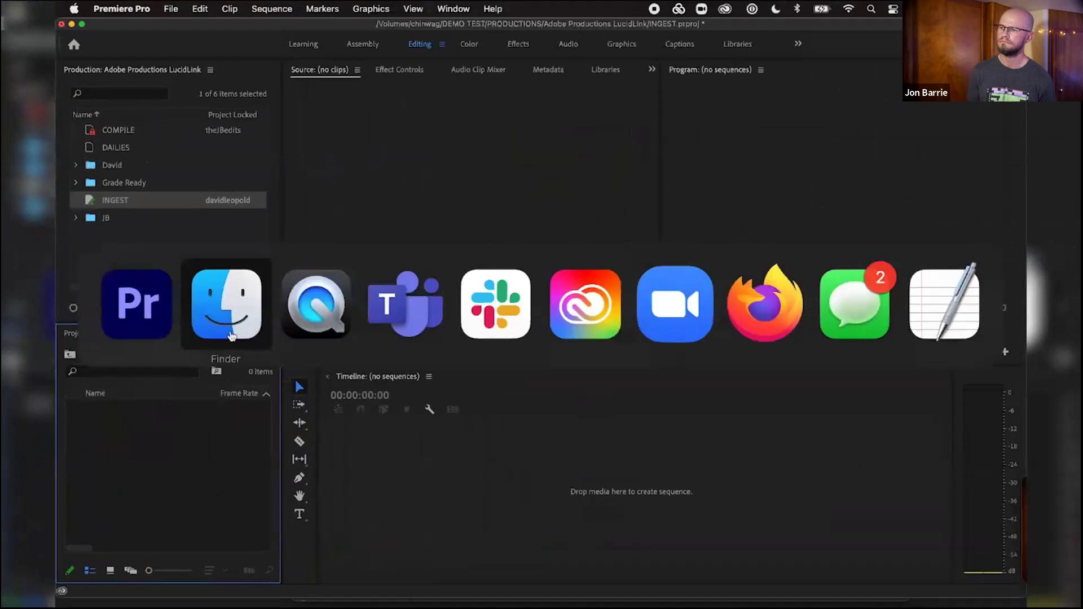
pyautogui.click(235, 312)
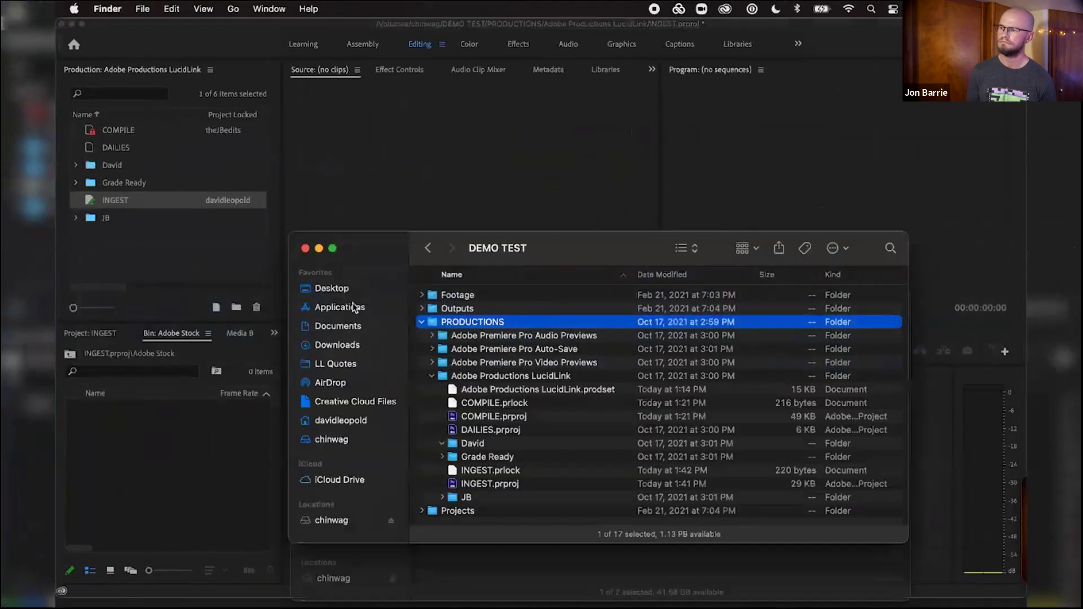
pyautogui.click(423, 295)
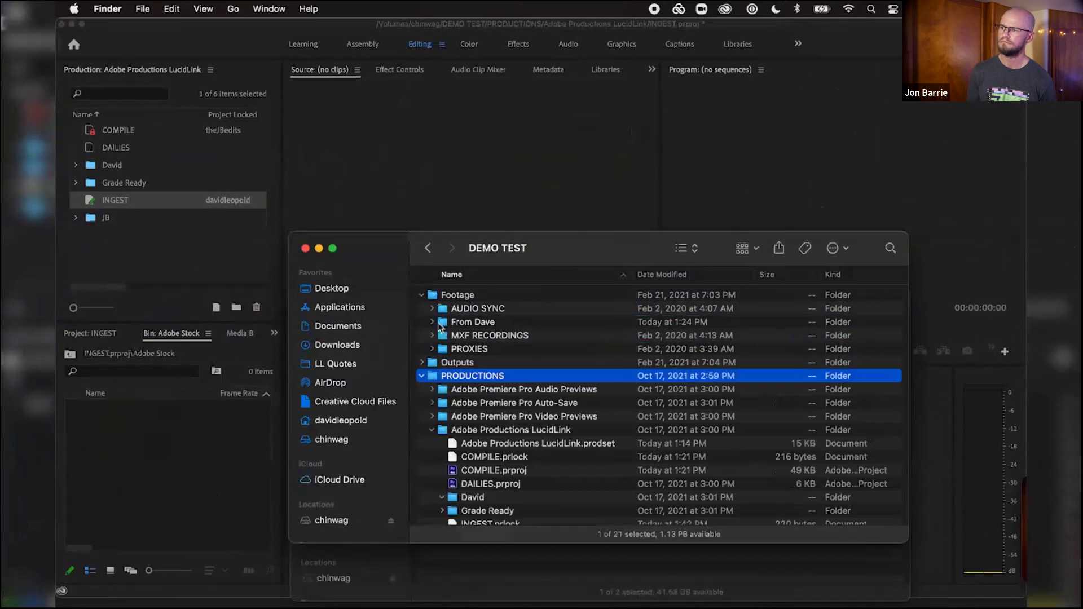
pyautogui.doubleClick(447, 325)
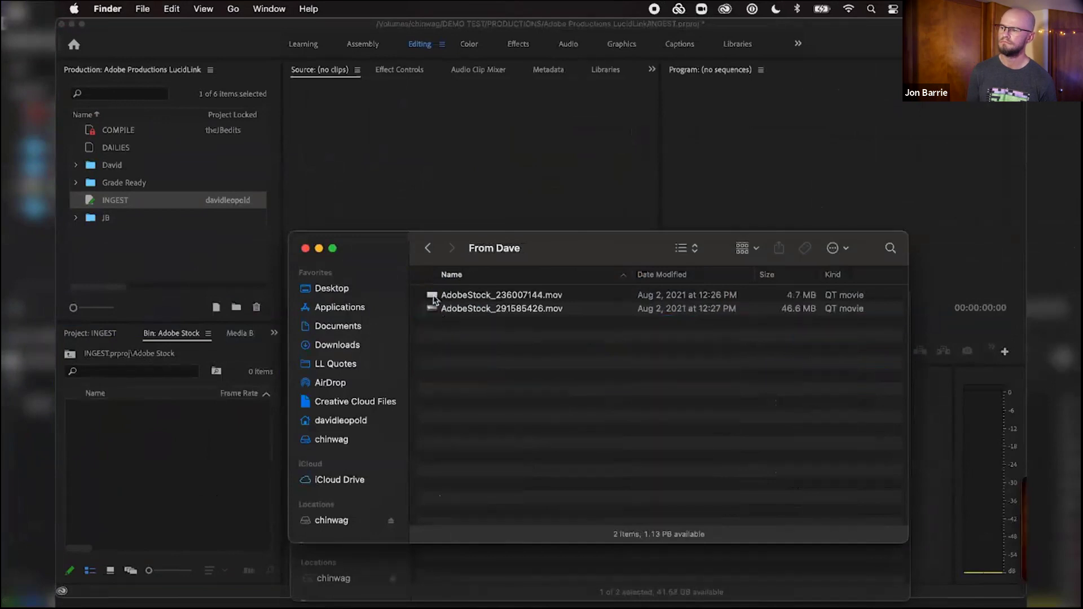
pyautogui.click(434, 299)
pyautogui.keyDown('shift'); pyautogui.click(435, 310); pyautogui.keyUp('shift')
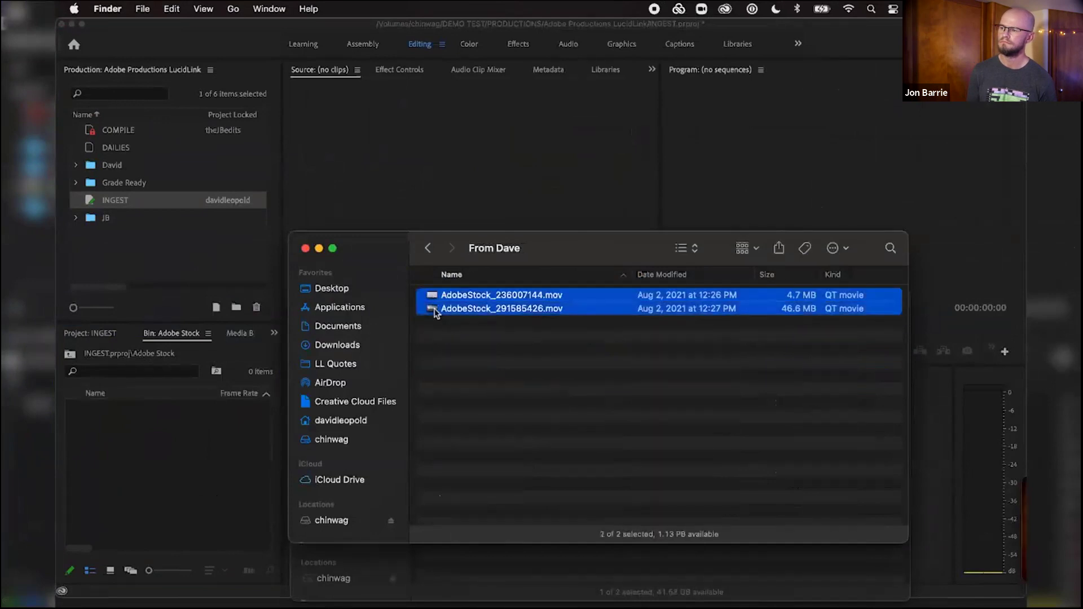
pyautogui.moveTo(433, 310); pyautogui.dragTo(194, 455)
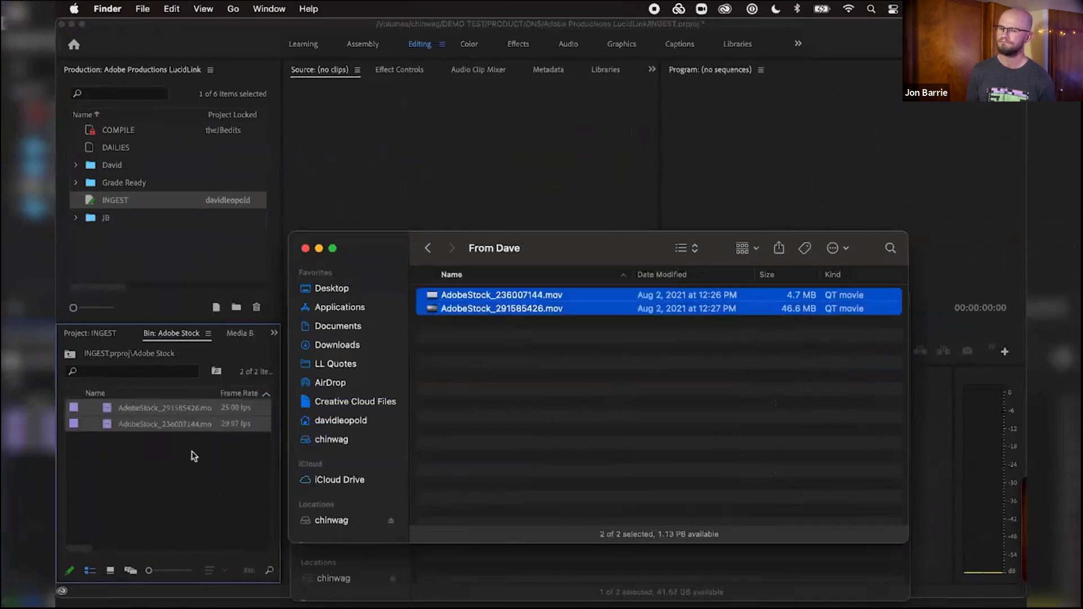
pyautogui.click(194, 456)
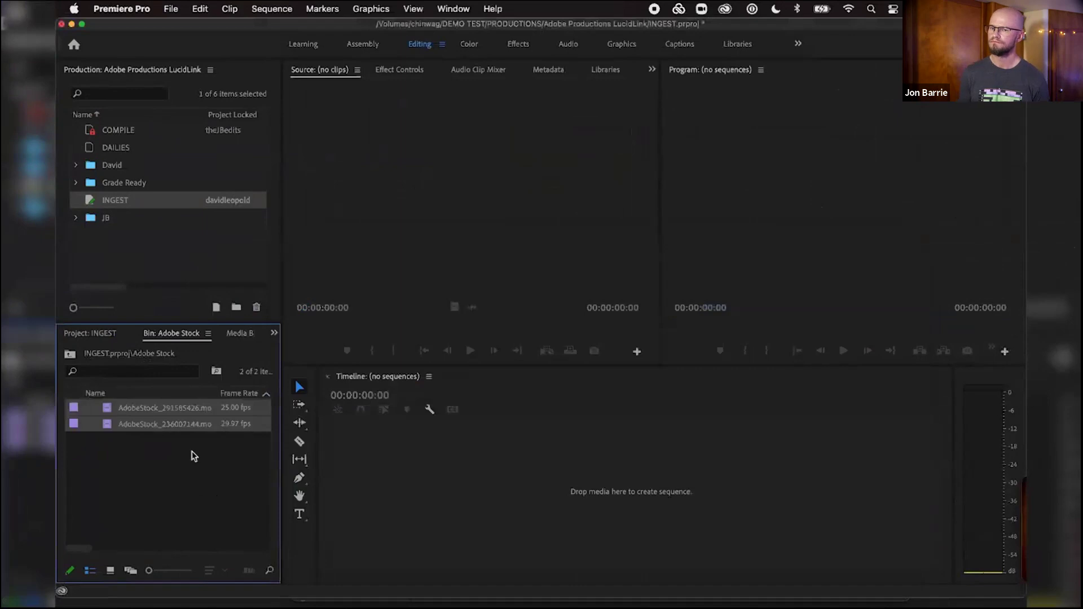
pyautogui.press('super+s')
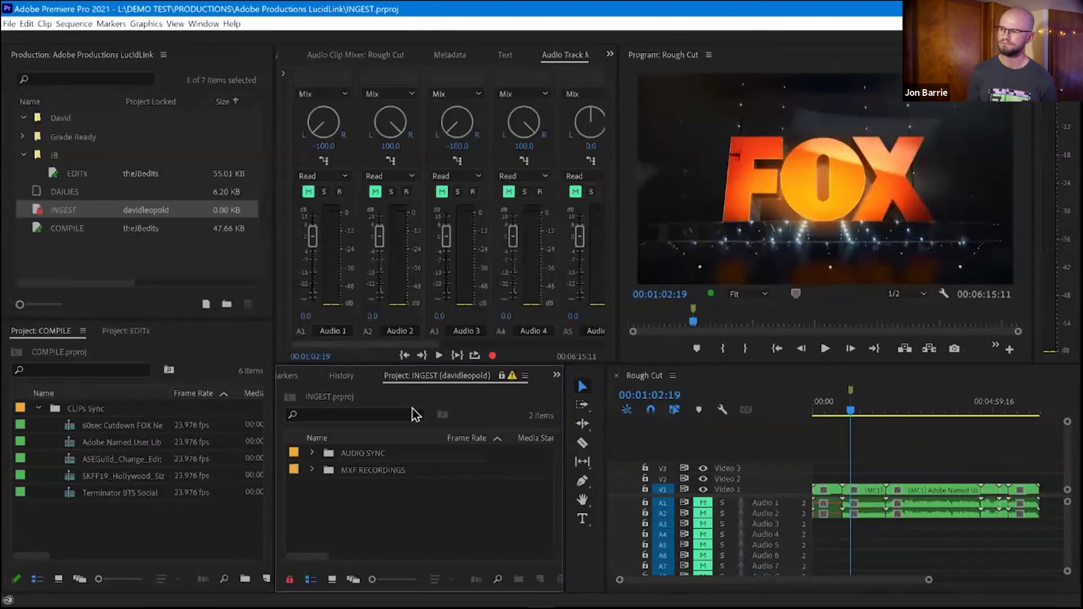
# - Refresh the INGEST project on the Windows machine and expand its Adobe Stock bin
pyautogui.click(525, 377)
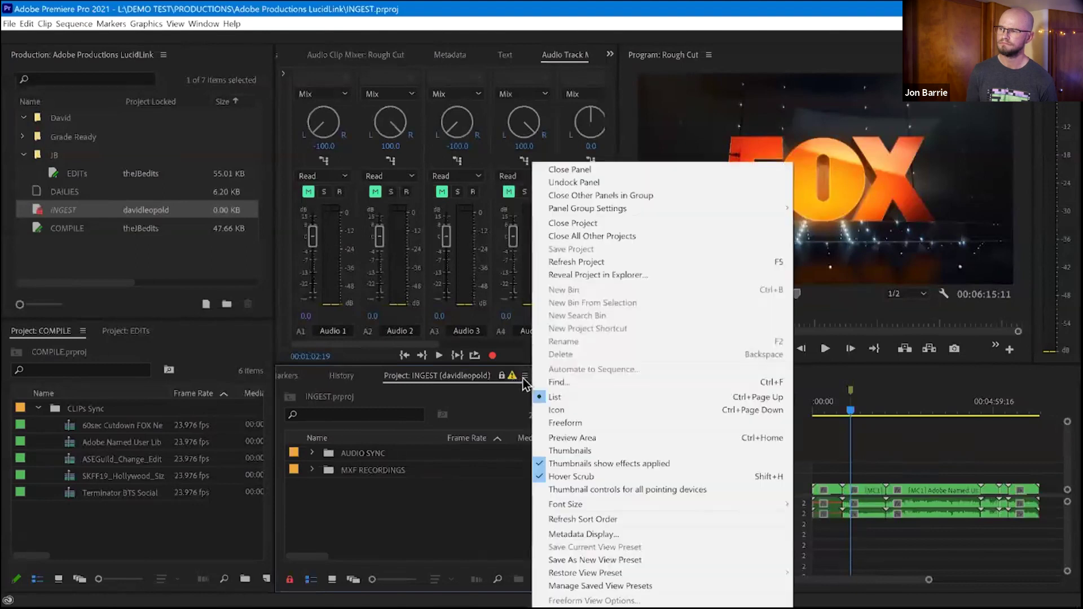
pyautogui.click(621, 262)
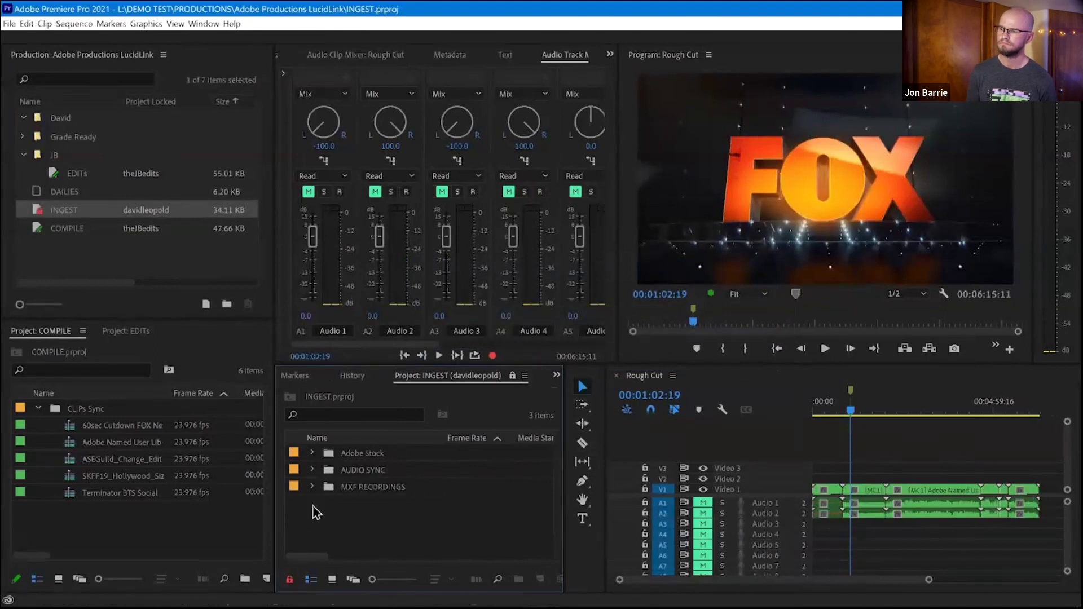
pyautogui.click(312, 454)
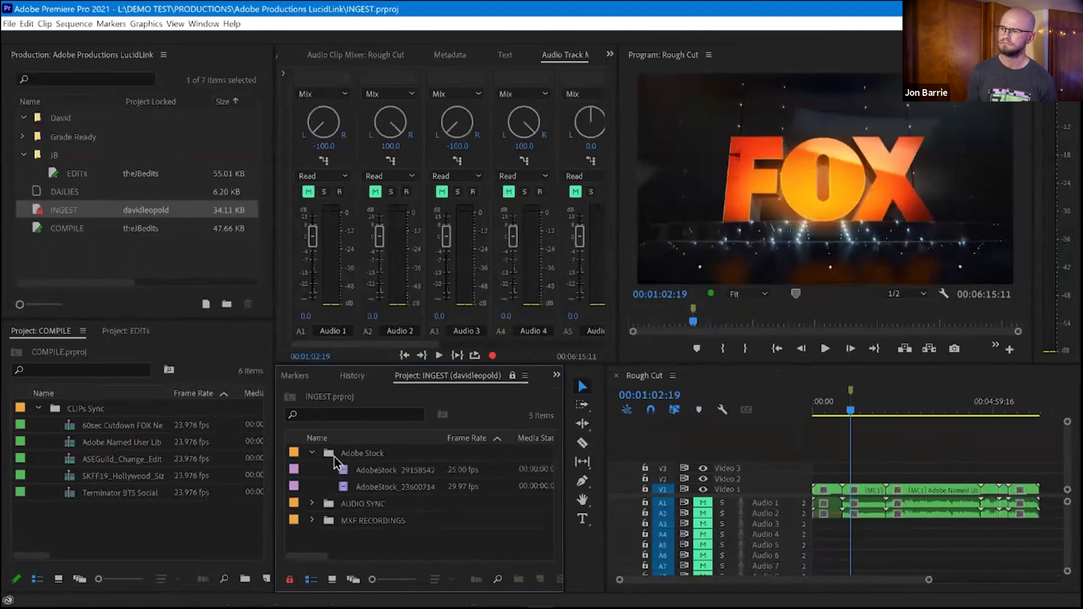
pyautogui.click(334, 457)
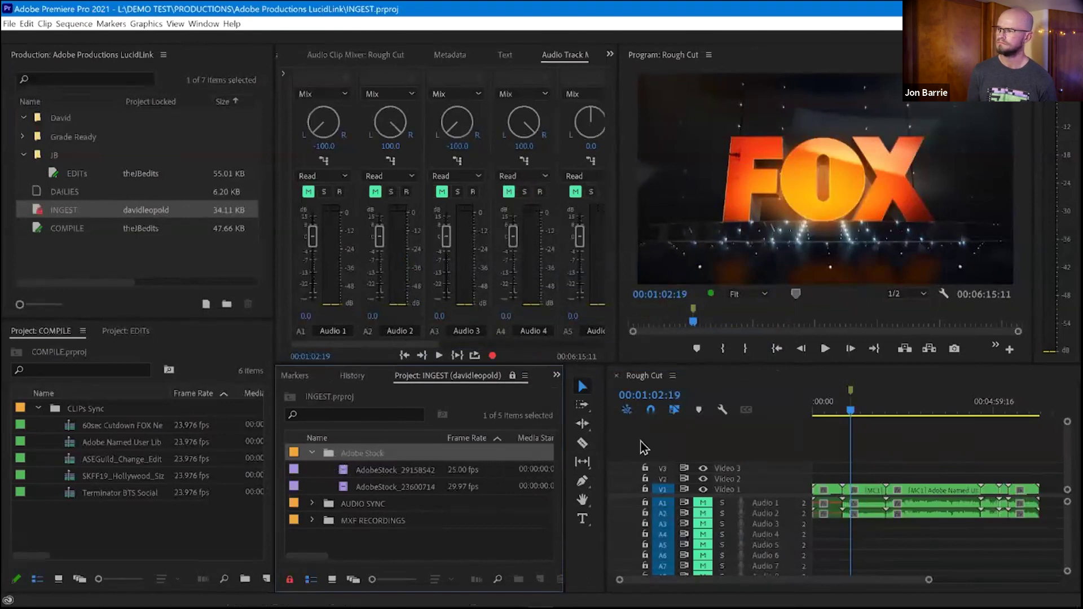
# - Reveal the Rough Cut sequence in its project
pyautogui.click(890, 449)
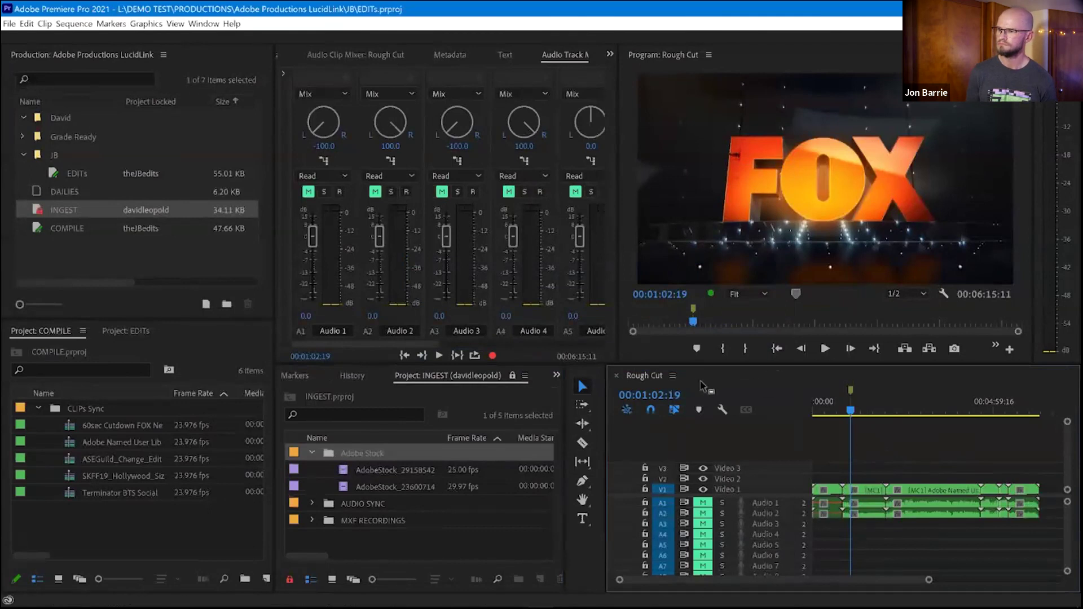
pyautogui.click(675, 378)
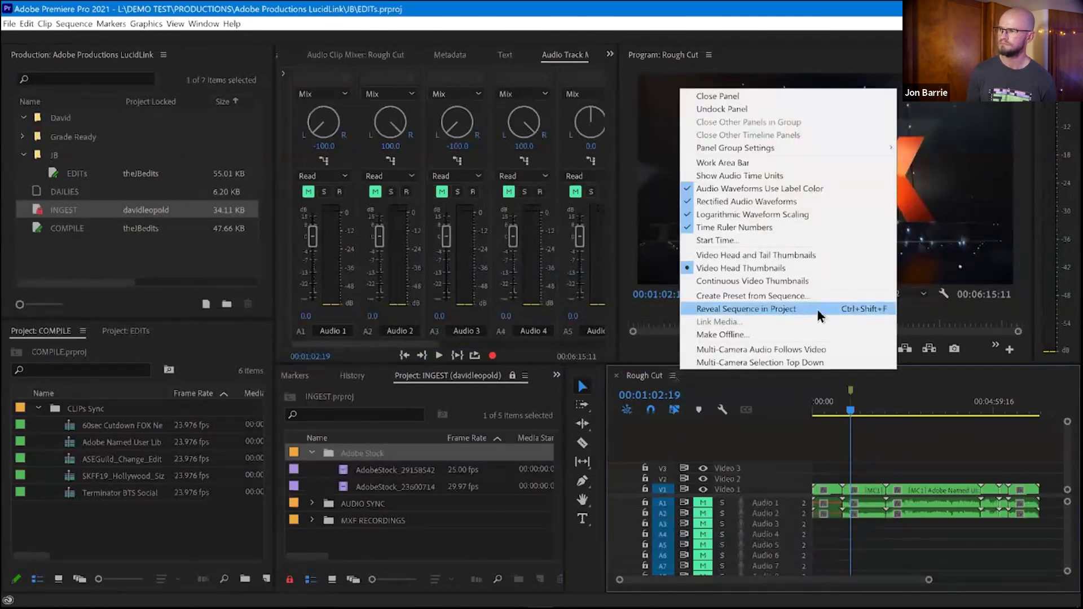
pyautogui.click(859, 309)
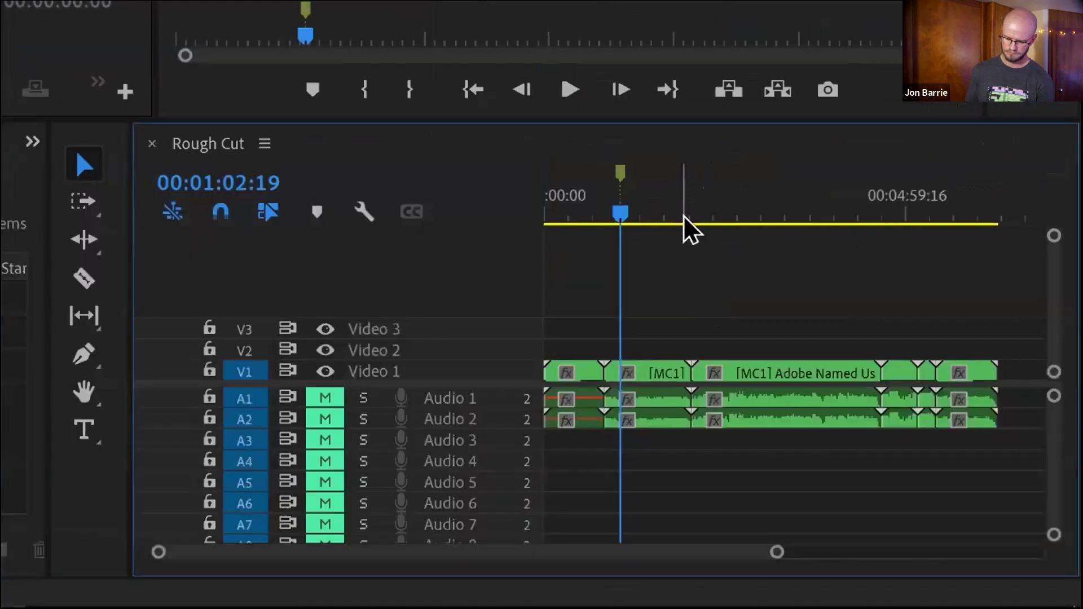
# - Scrub through the Rough Cut sequence and reveal its Adobe Named User clip in the source project
pyautogui.click(673, 226)
pyautogui.click(753, 225)
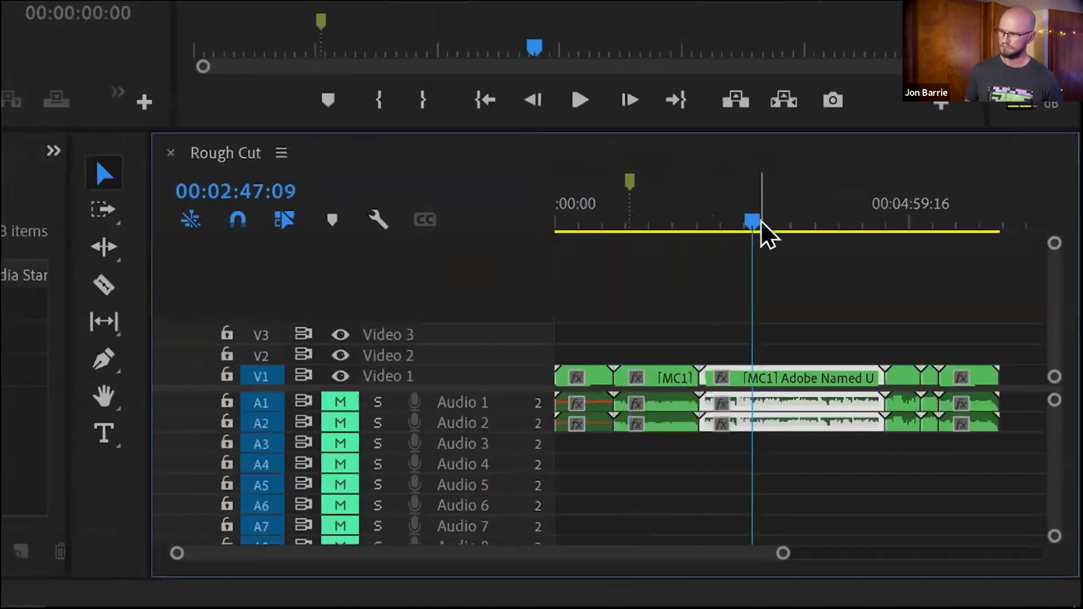
pyautogui.click(808, 225)
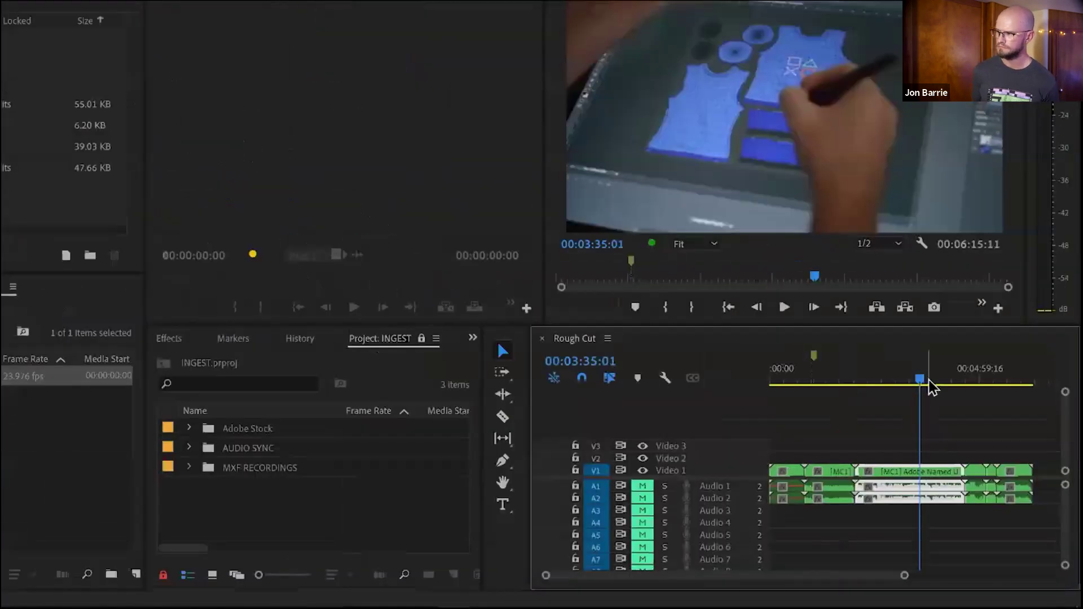
pyautogui.moveTo(977, 385); pyautogui.dragTo(907, 432)
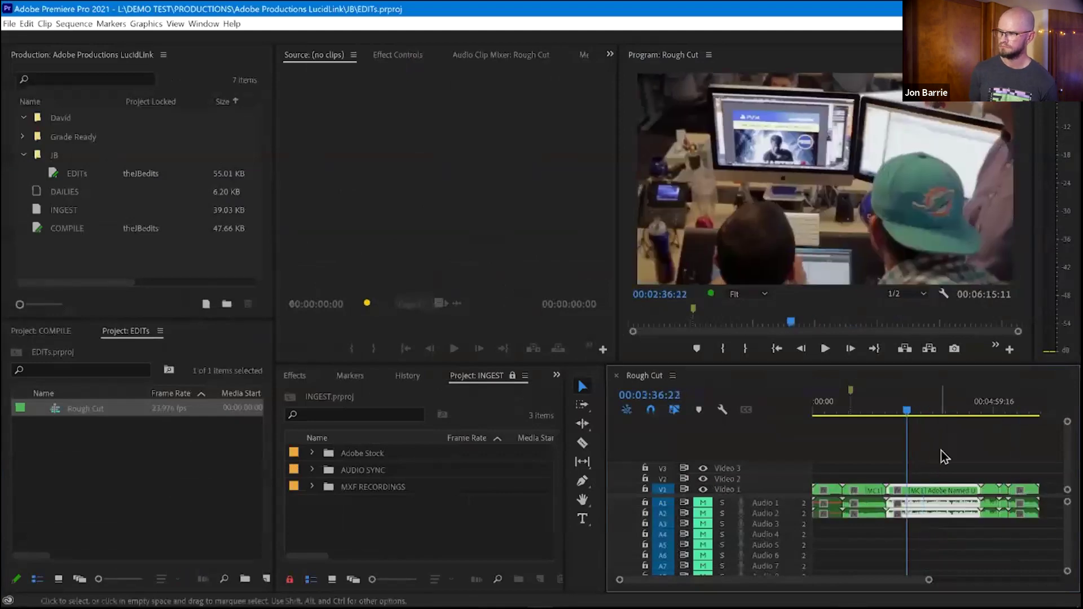
pyautogui.rightClick(923, 491)
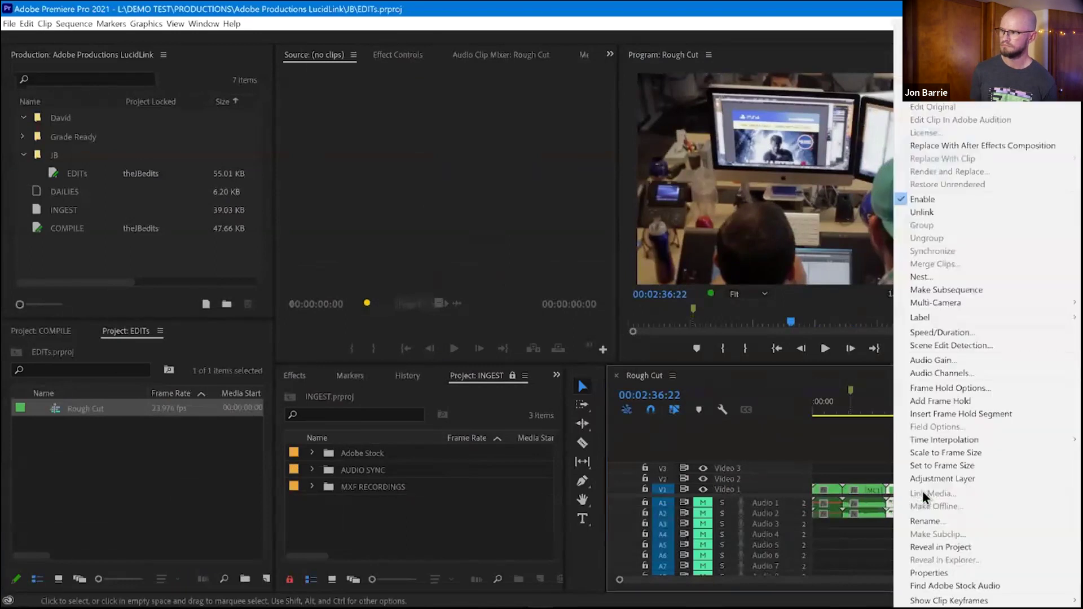
pyautogui.click(977, 547)
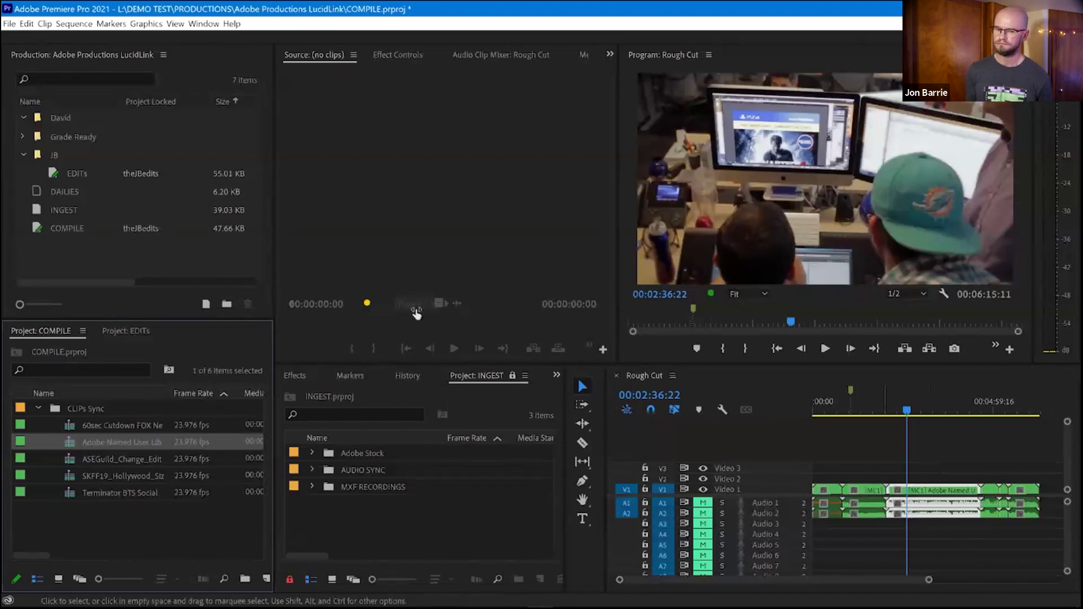
# - Append both stock clips from the INGEST project's Adobe Stock bin to the end of the Rough Cut sequence in EDITs
pyautogui.click(119, 333)
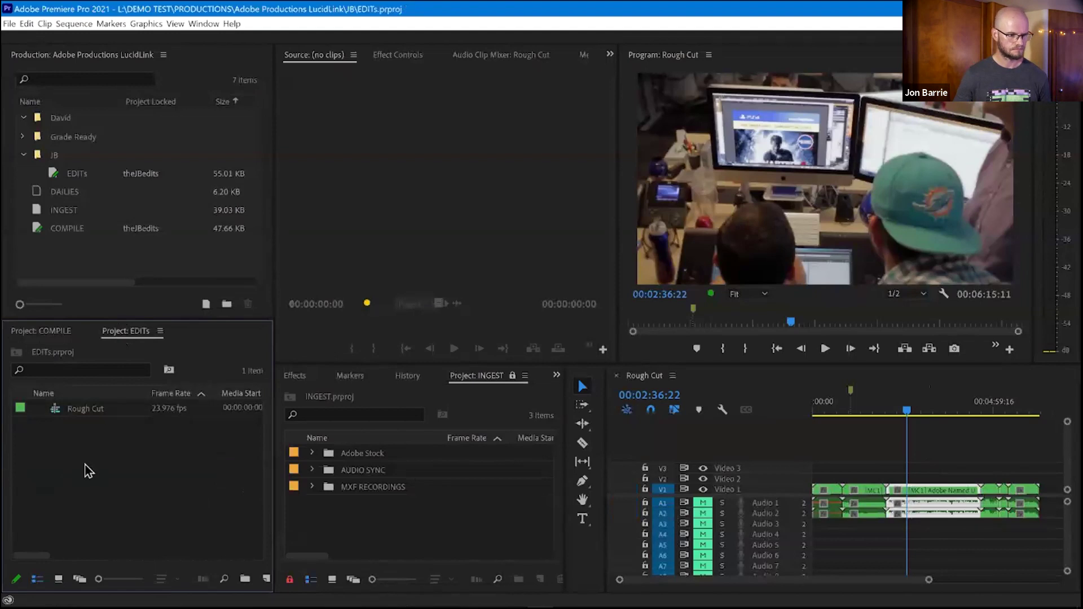
pyautogui.click(476, 396)
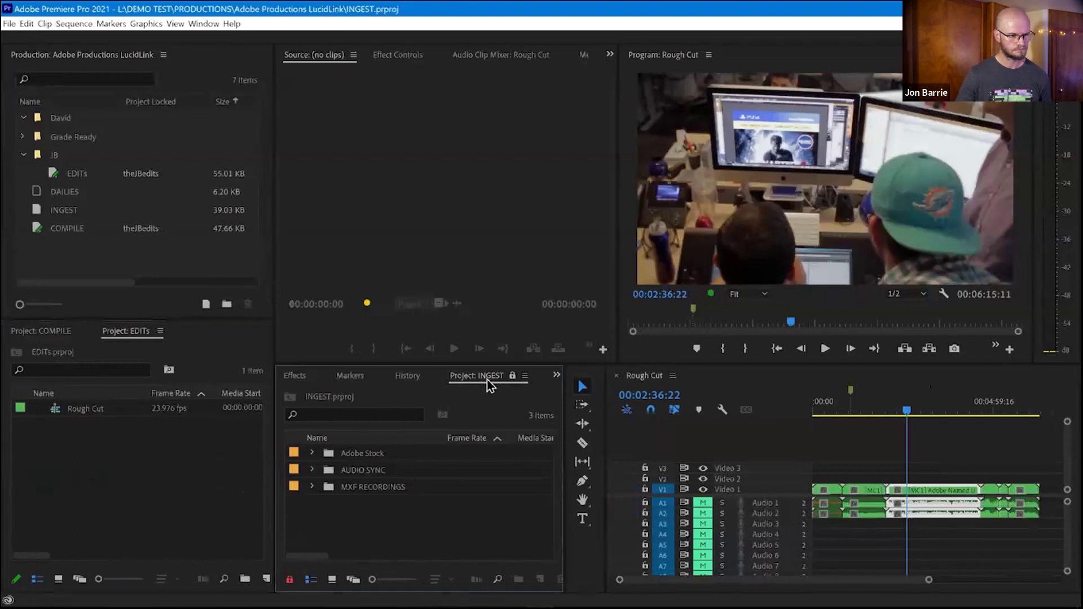
pyautogui.click(314, 452)
pyautogui.click(348, 452)
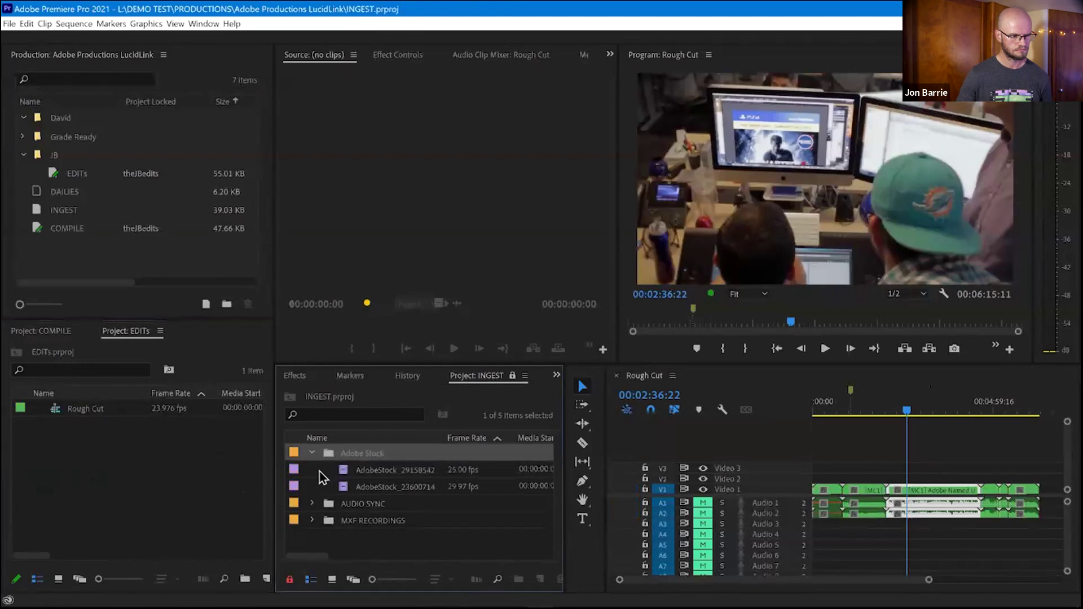
pyautogui.click(1040, 409)
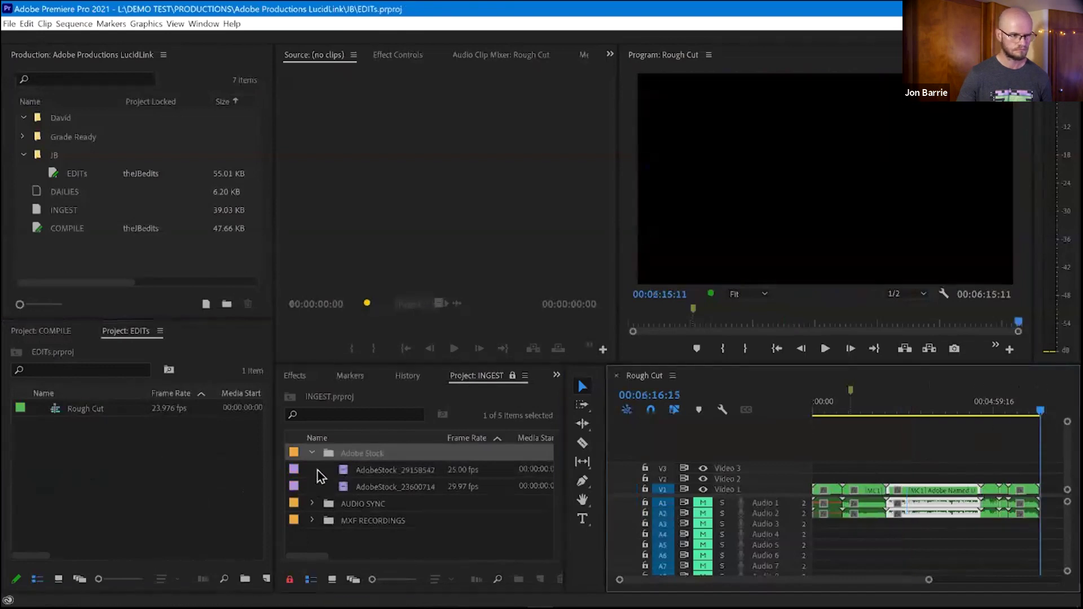
pyautogui.moveTo(317, 471); pyautogui.dragTo(981, 189)
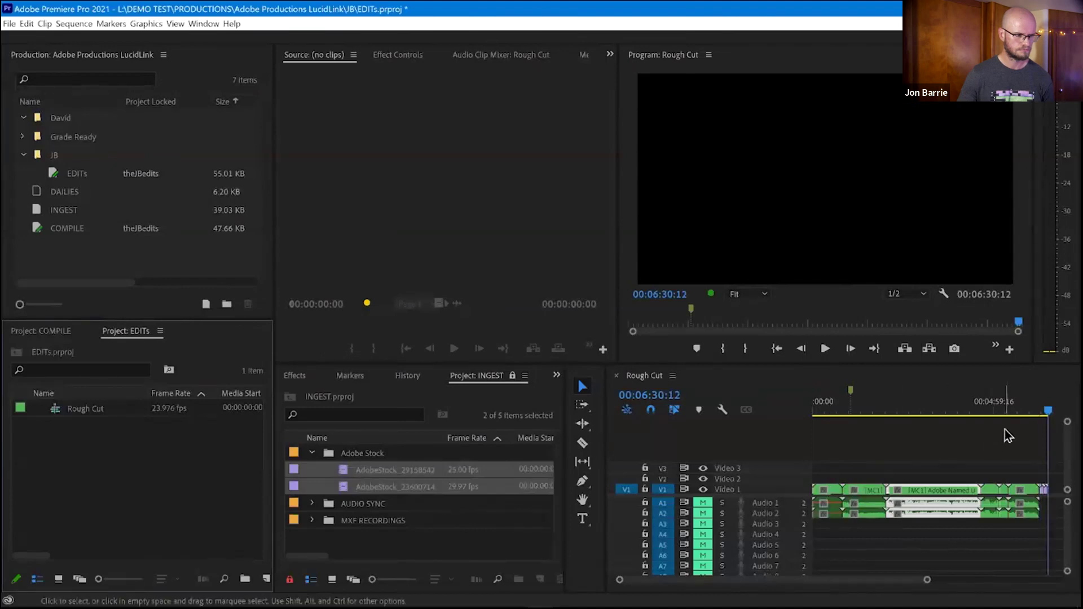
# - Preview the newly added stock clips at the end of the Rough Cut sequence
pyautogui.click(1049, 415)
pyautogui.moveTo(1048, 417); pyautogui.dragTo(1050, 451)
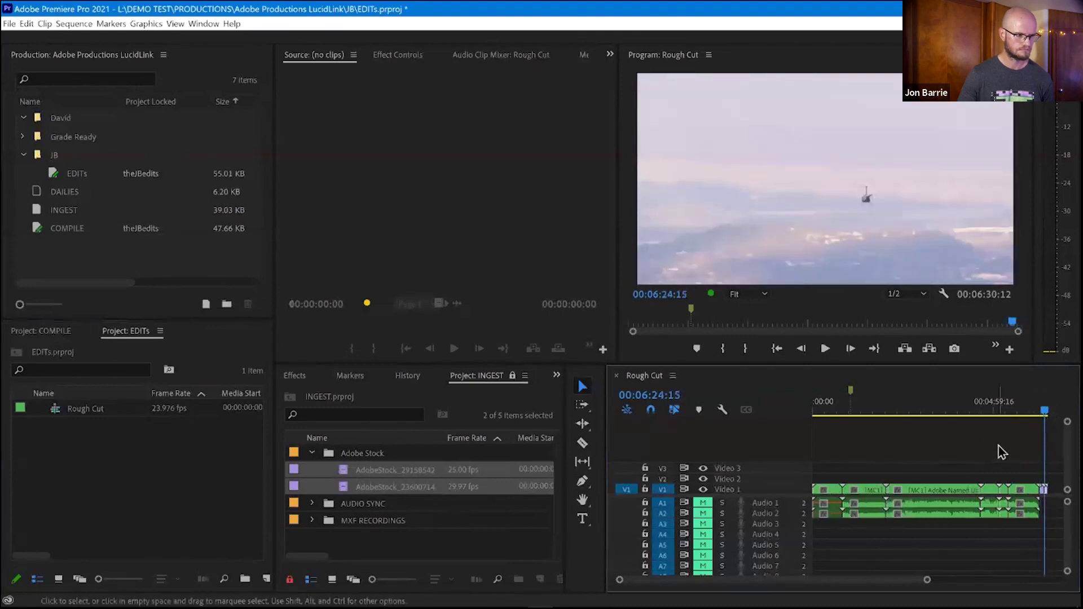
pyautogui.press('-')
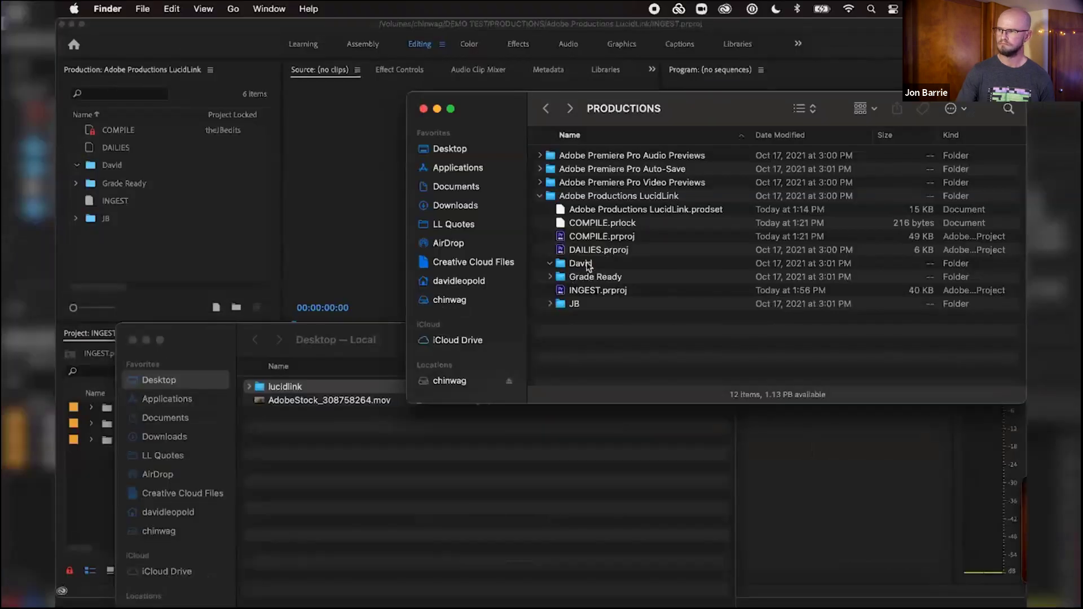
# - On the Mac, copy AdobeStock_308758264.mov from the local Desktop folder into the production's David folder
pyautogui.doubleClick(587, 265)
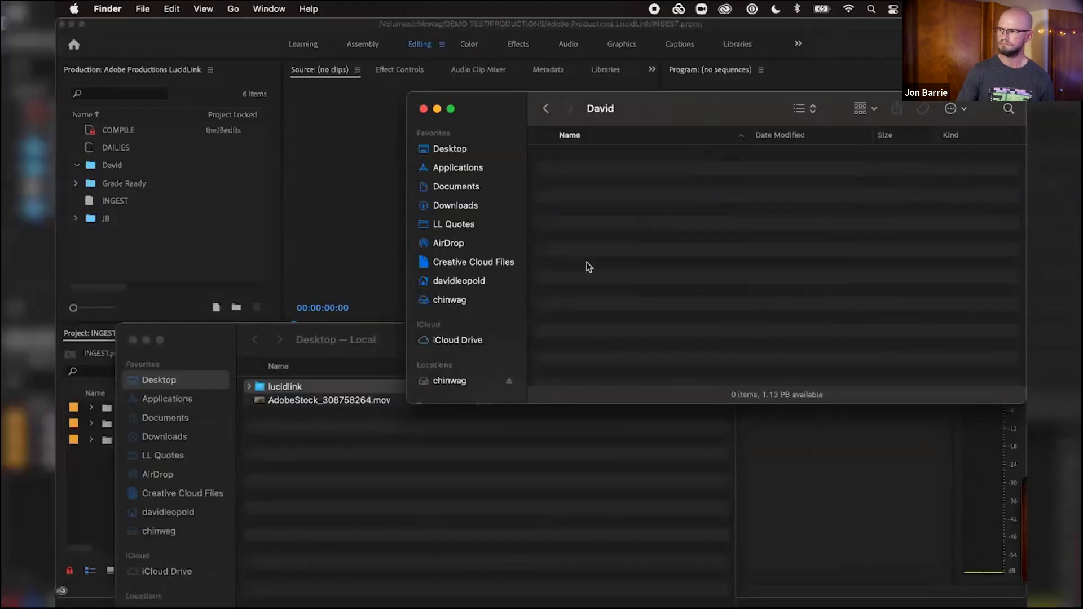
pyautogui.click(439, 489)
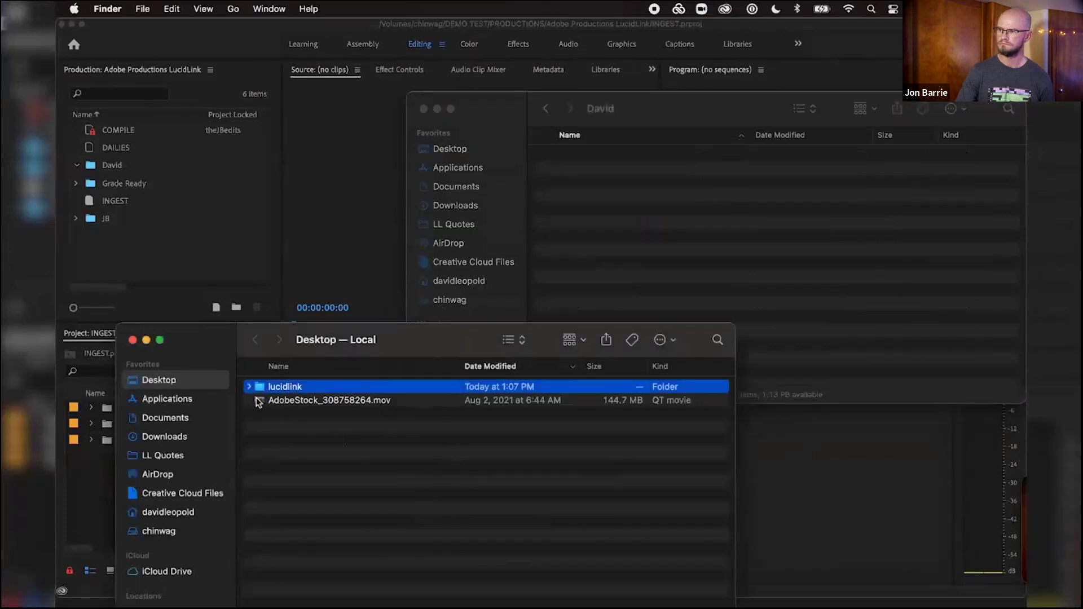
pyautogui.moveTo(258, 401); pyautogui.dragTo(689, 239)
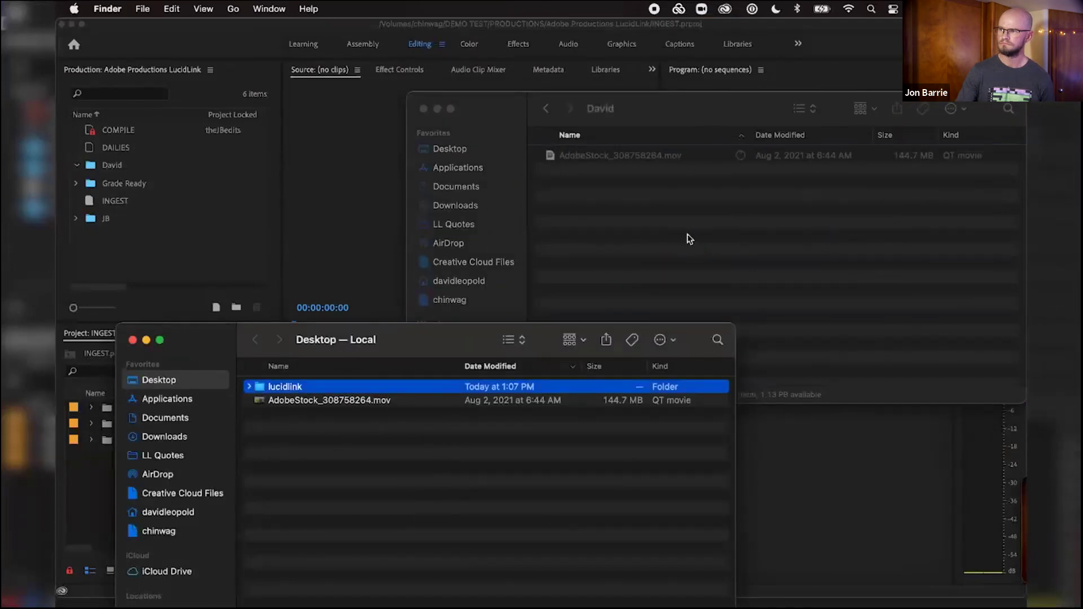
# - Check the copied file's remaining upload in the LucidLink status on the Mac
pyautogui.click(690, 239)
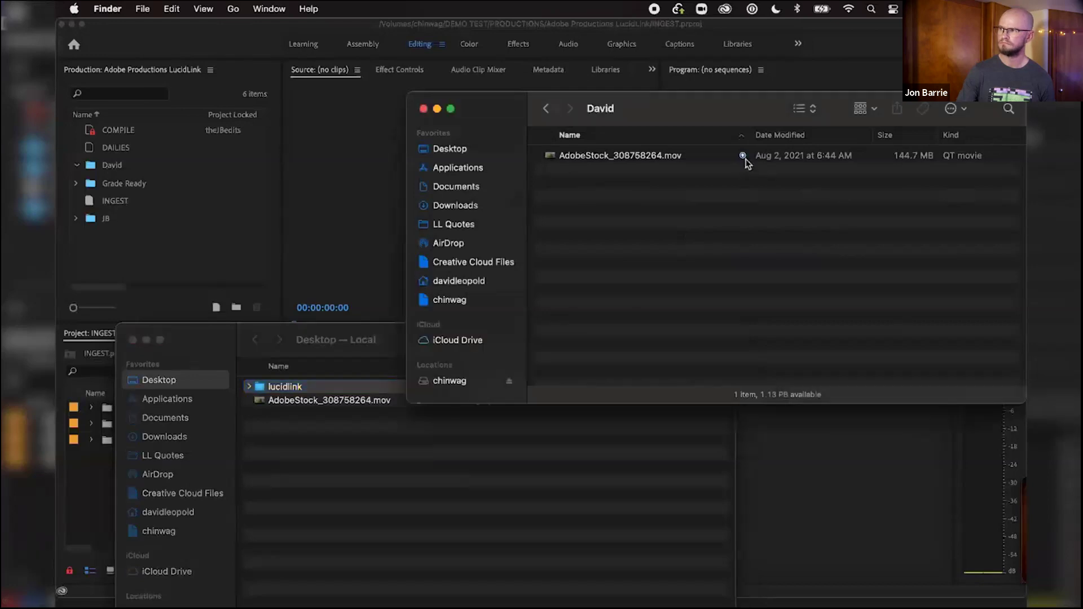
pyautogui.click(679, 8)
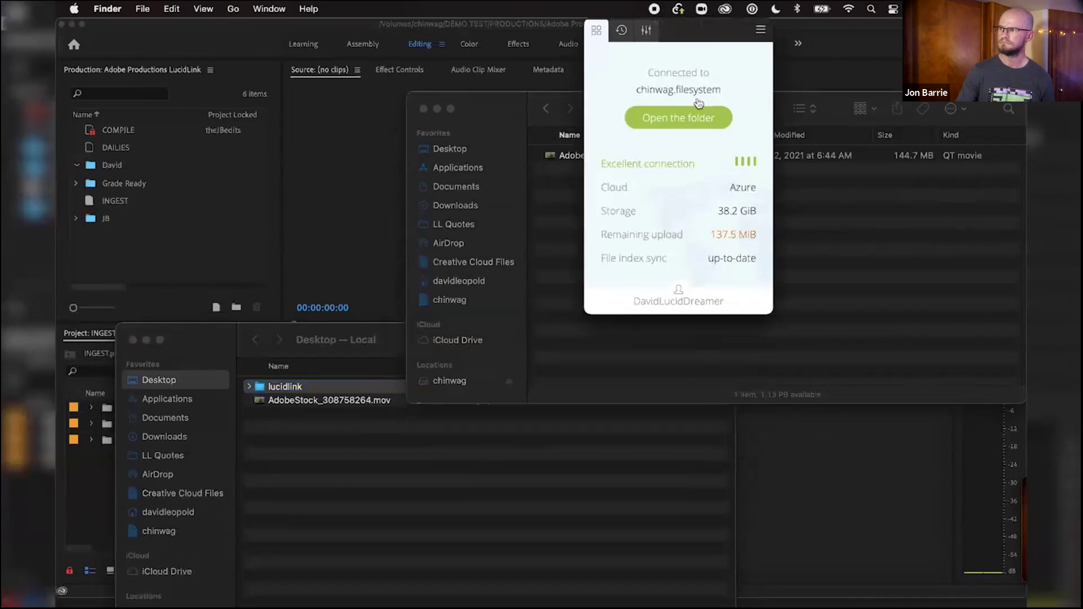
pyautogui.click(681, 10)
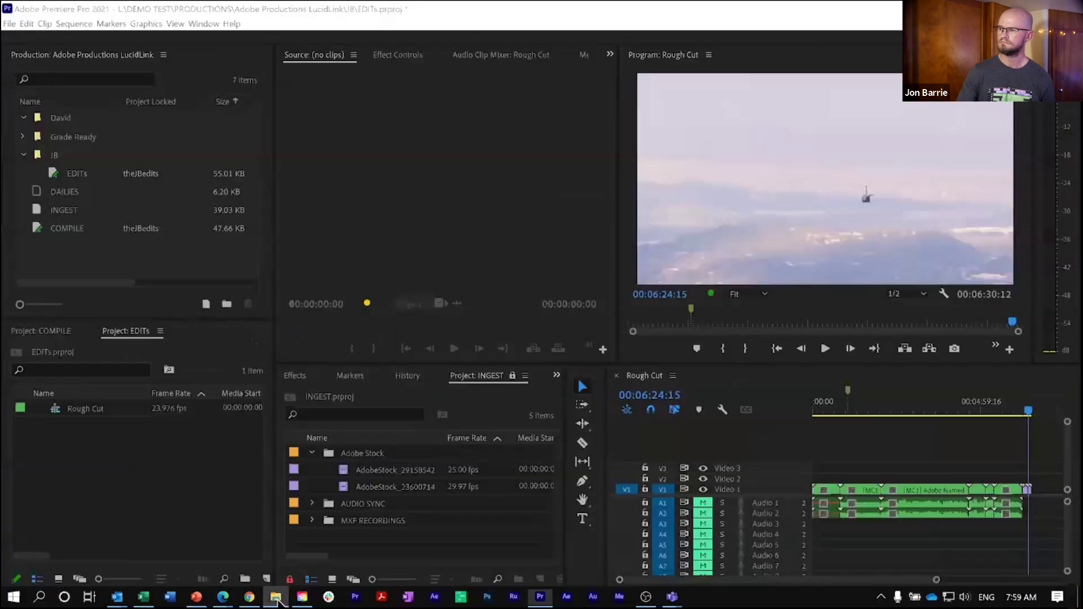
# - On the Windows machine, load AdobeStock_308758264.mov from the production's David folder into the Source Monitor
pyautogui.click(278, 595)
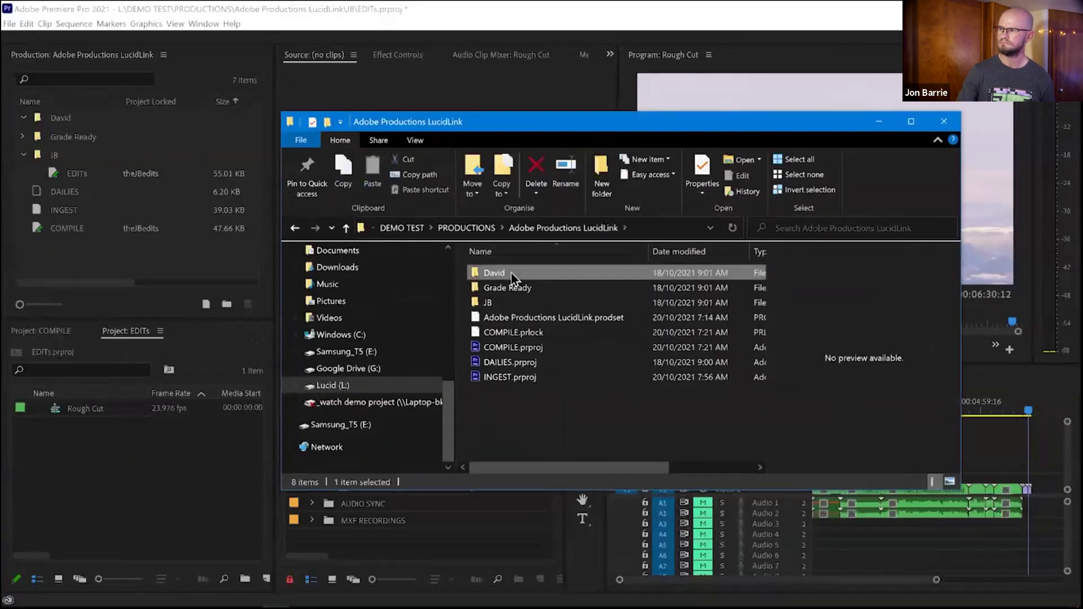
pyautogui.doubleClick(511, 273)
pyautogui.click(505, 285)
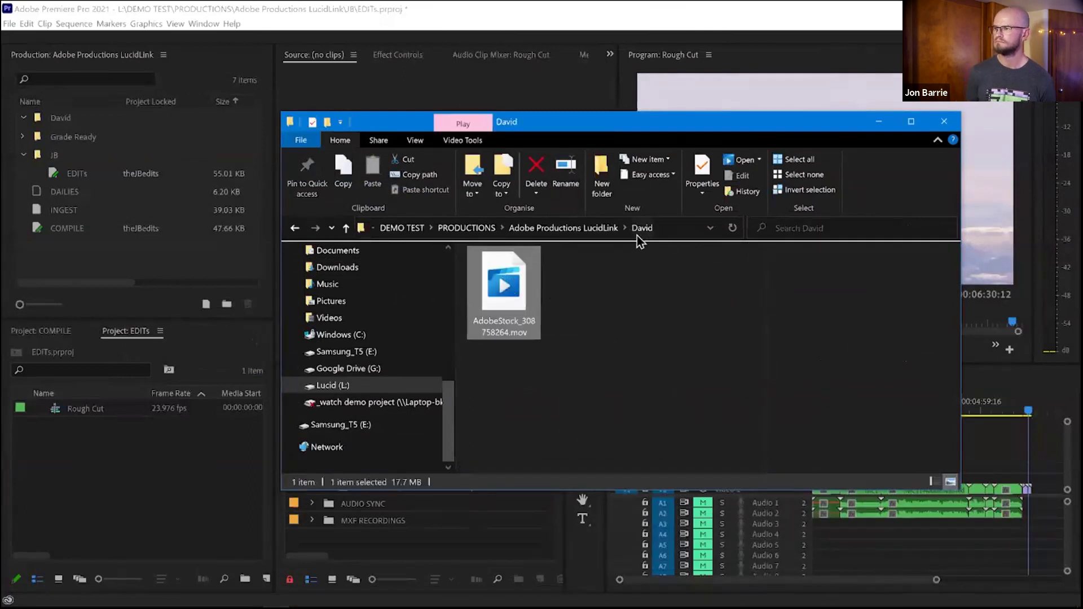
pyautogui.moveTo(541, 124); pyautogui.dragTo(681, 141)
pyautogui.moveTo(643, 307); pyautogui.dragTo(337, 177)
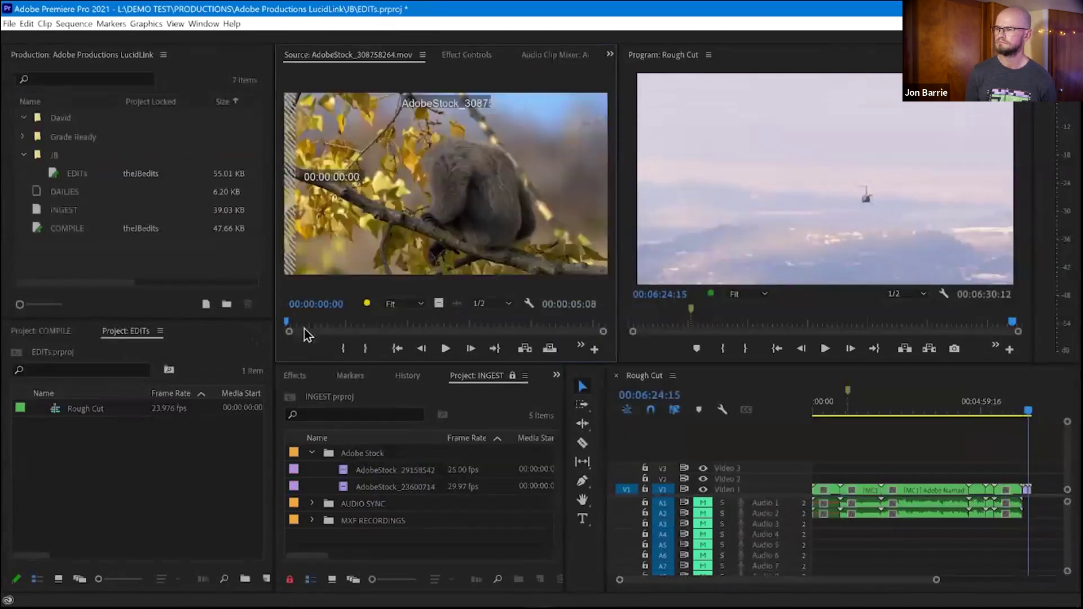
# - Scrub and play AdobeStock_308758264.mov in the Source Monitor, closing the LucidLink status on the Mac
pyautogui.moveTo(303, 329)
pyautogui.mouseDown()
pyautogui.moveTo(374, 331)
pyautogui.moveTo(283, 331)
pyautogui.moveTo(301, 330)
pyautogui.mouseUp()
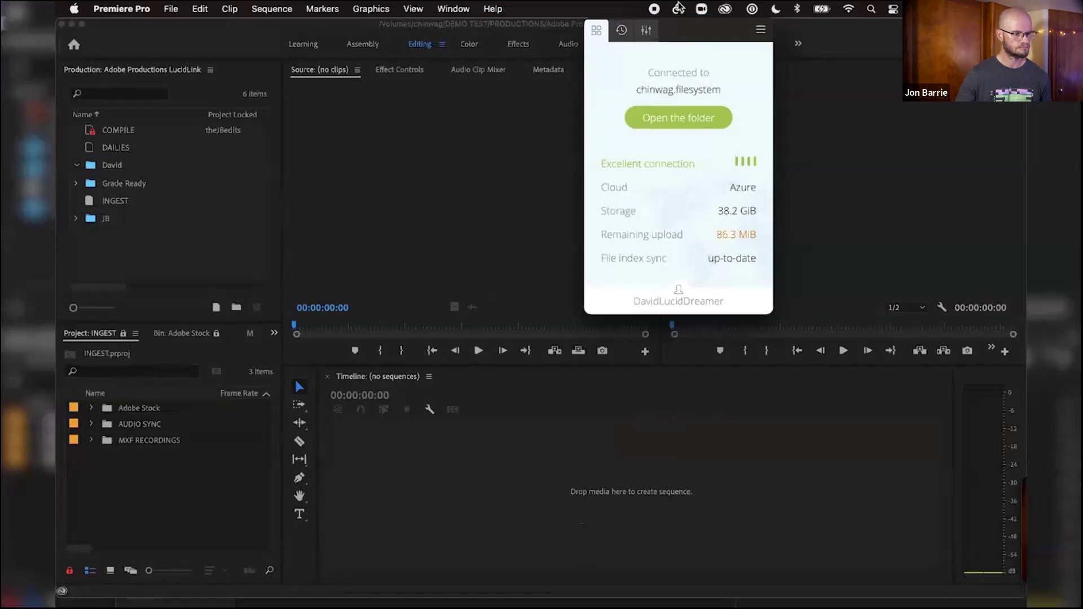
pyautogui.click(571, 171)
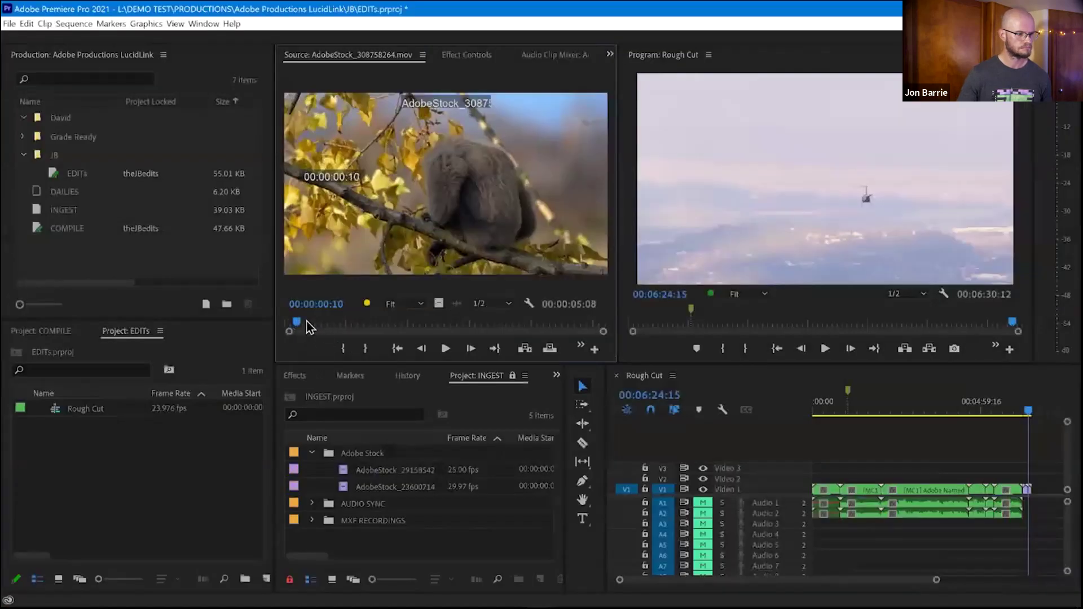
pyautogui.moveTo(306, 321); pyautogui.dragTo(335, 334)
pyautogui.click(446, 349)
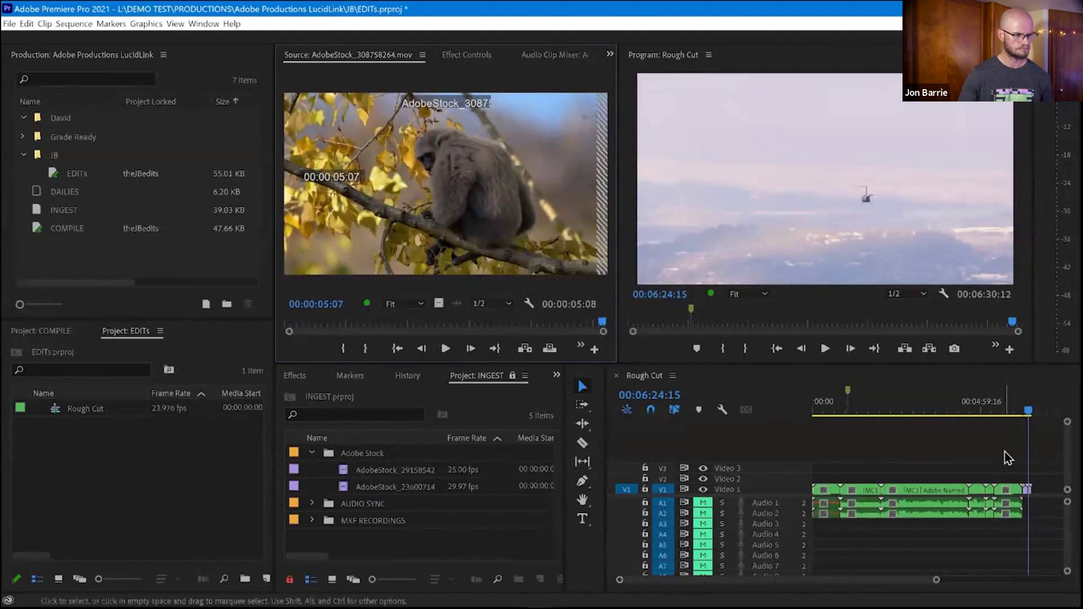
# - Place AdobeStock_308758264.mov on Video 1 of Rough Cut at 00:06:36:18 and select its imported item in the EDITs project
pyautogui.click(1038, 413)
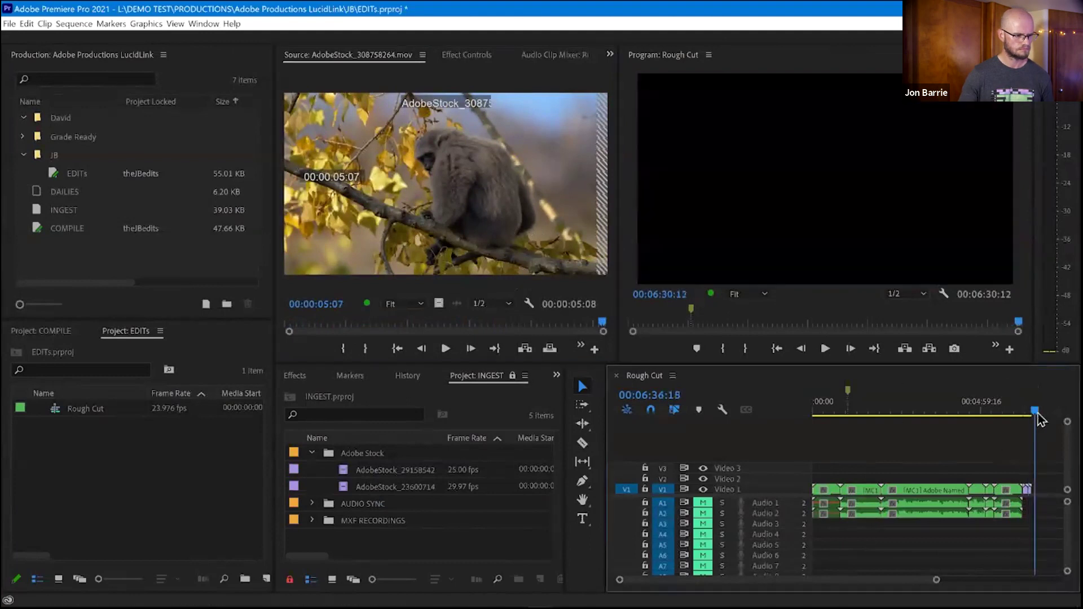
pyautogui.click(441, 226)
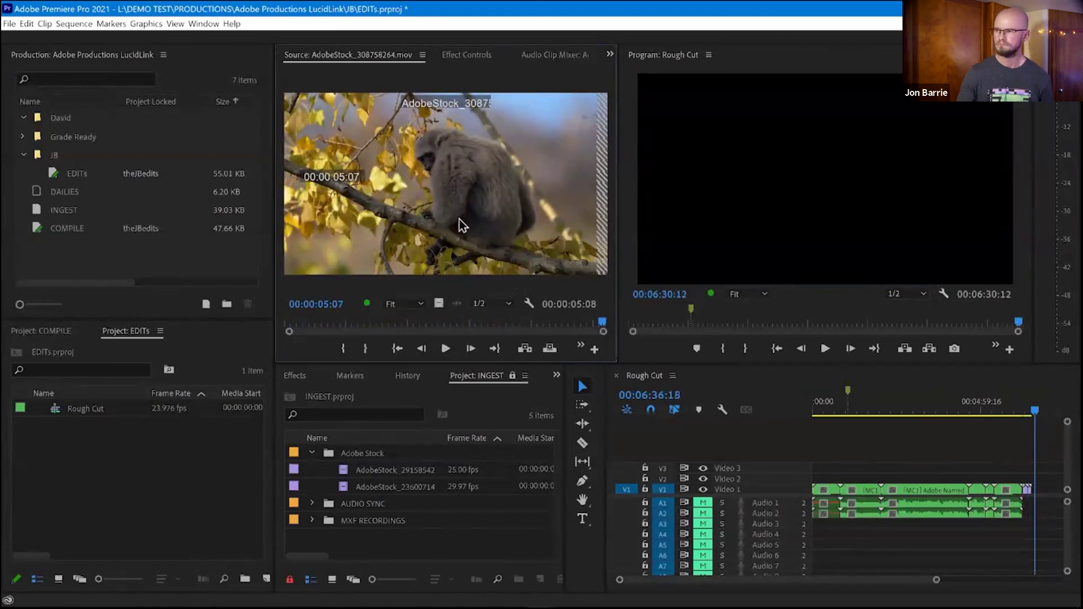
pyautogui.moveTo(459, 219); pyautogui.dragTo(1040, 496)
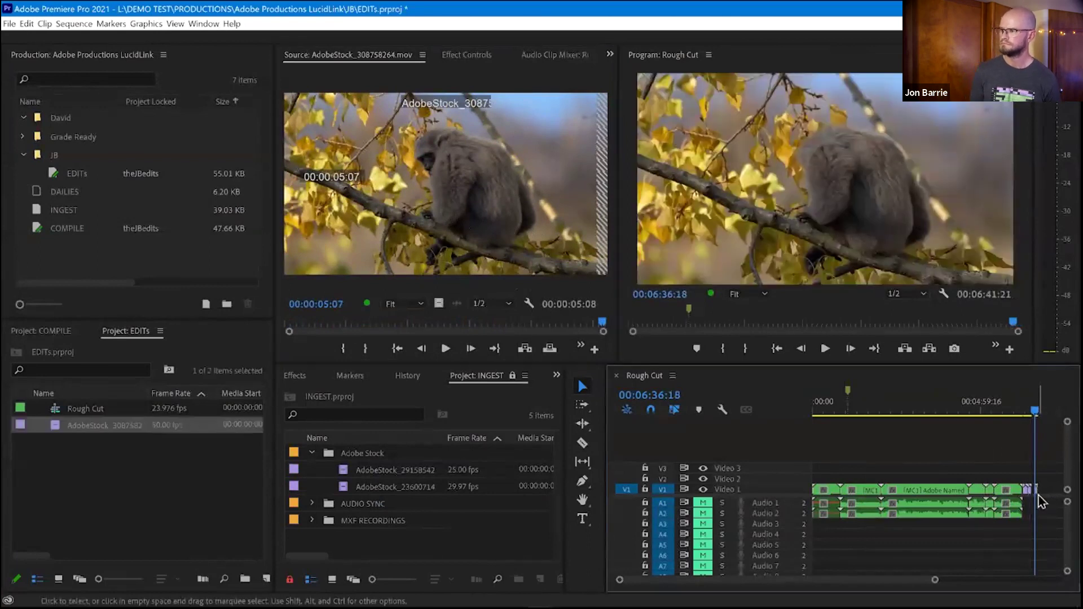
pyautogui.click(60, 483)
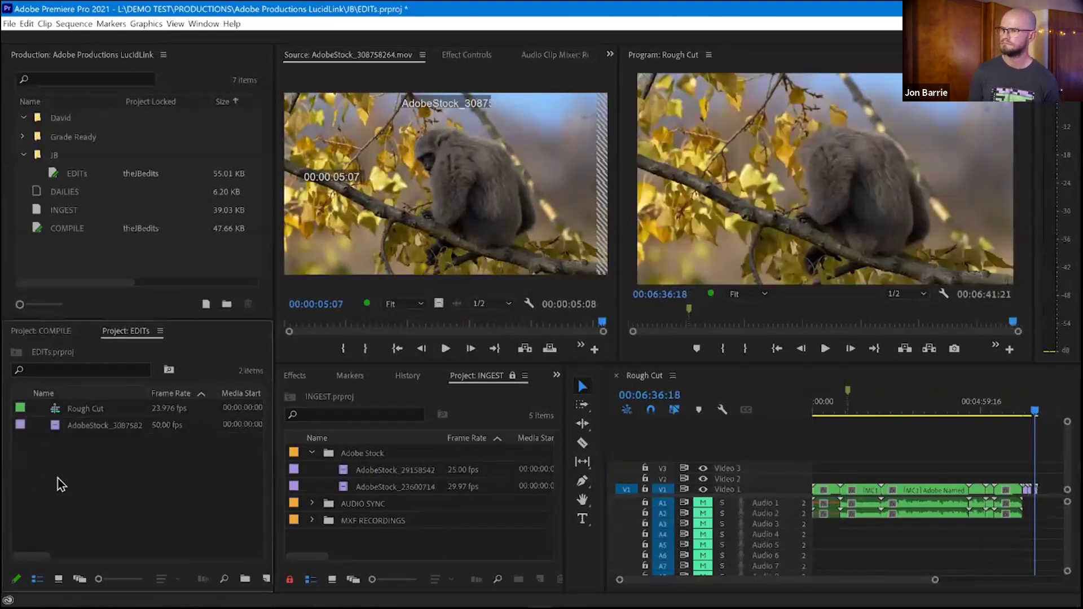
pyautogui.click(55, 428)
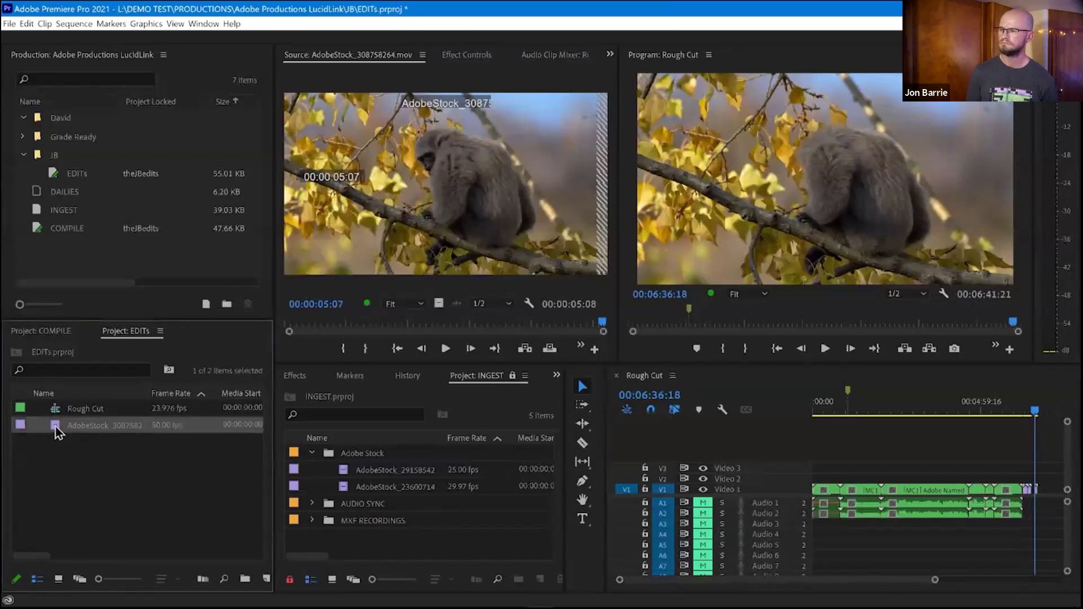
# - Inspect the end of the Rough Cut timeline up close and scrub through the newly placed monkey clip
pyautogui.click(1053, 454)
pyautogui.press('=')
pyautogui.press('=')
pyautogui.press('=')
pyautogui.press('=')
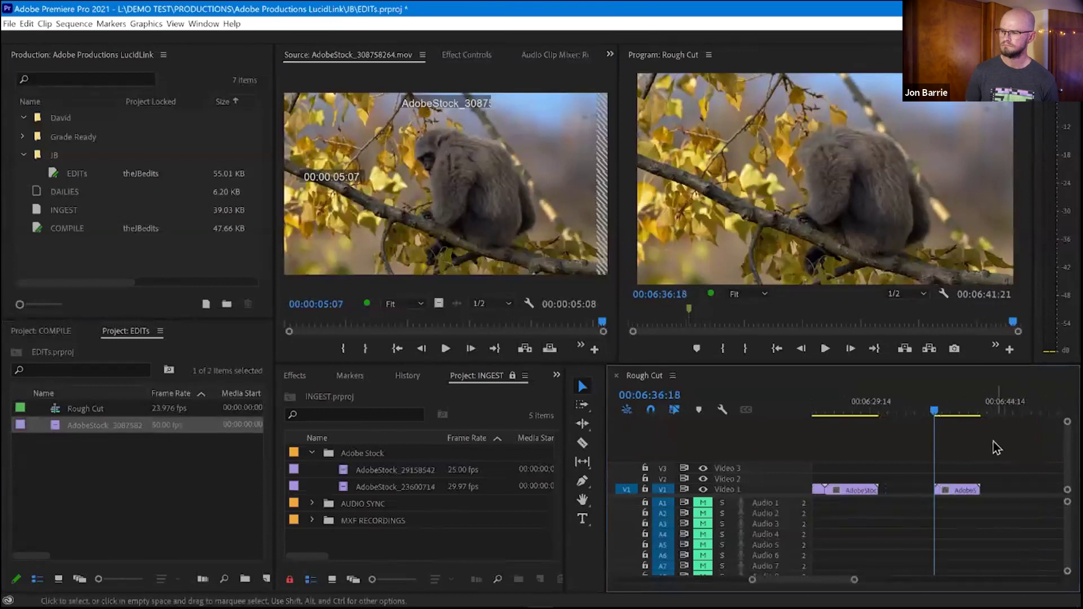
pyautogui.click(943, 412)
pyautogui.moveTo(946, 418); pyautogui.dragTo(957, 415)
pyautogui.scroll(-1, 944, 441)
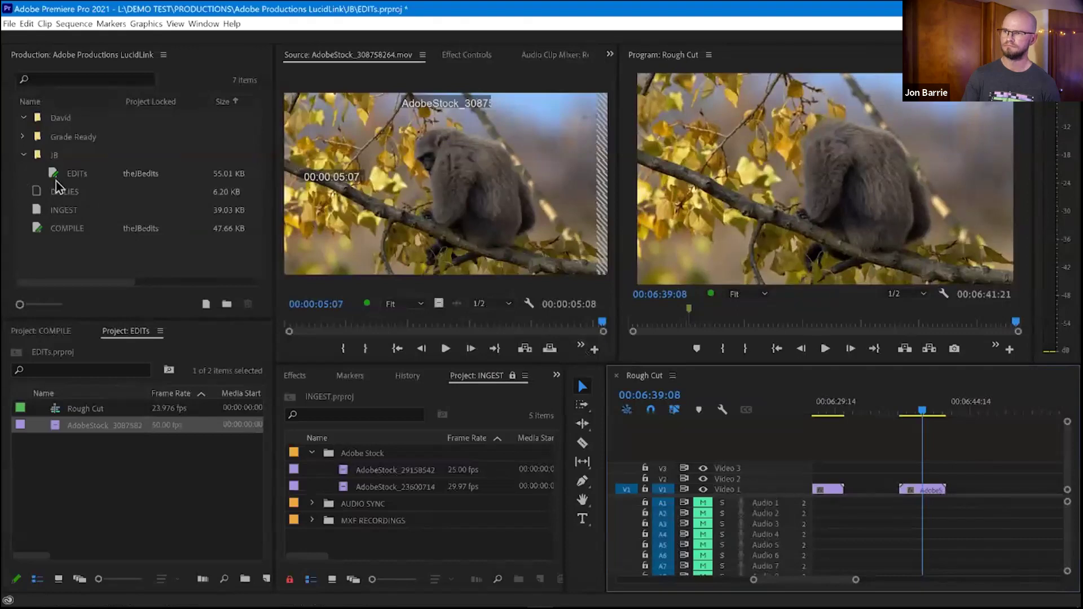
# - Reveal the EDITs project file in Explorer and go up to the Adobe Productions LucidLink folder
pyautogui.click(42, 251)
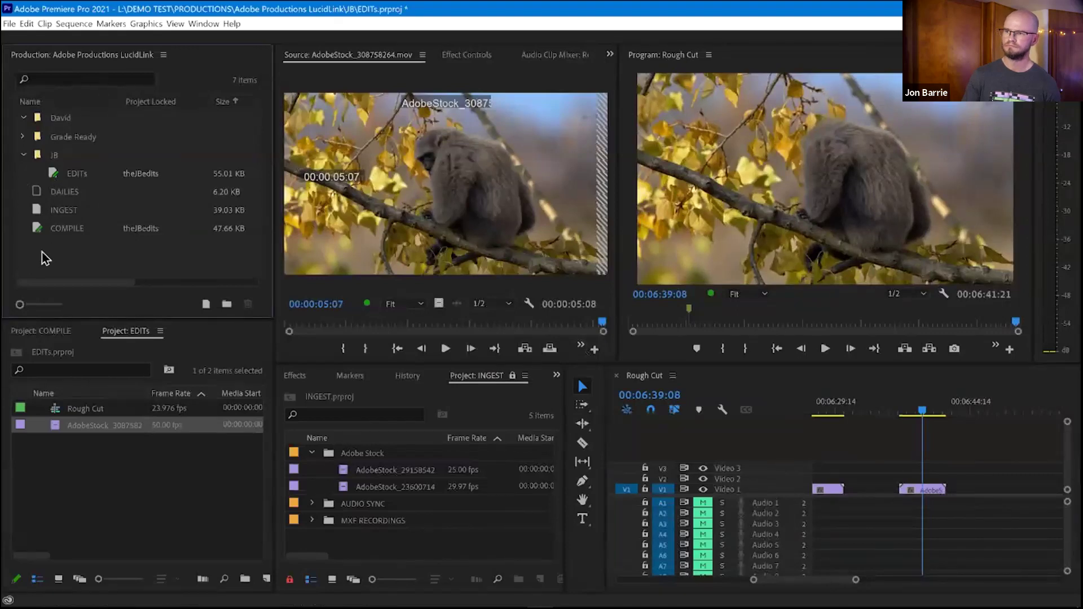
pyautogui.rightClick(66, 228)
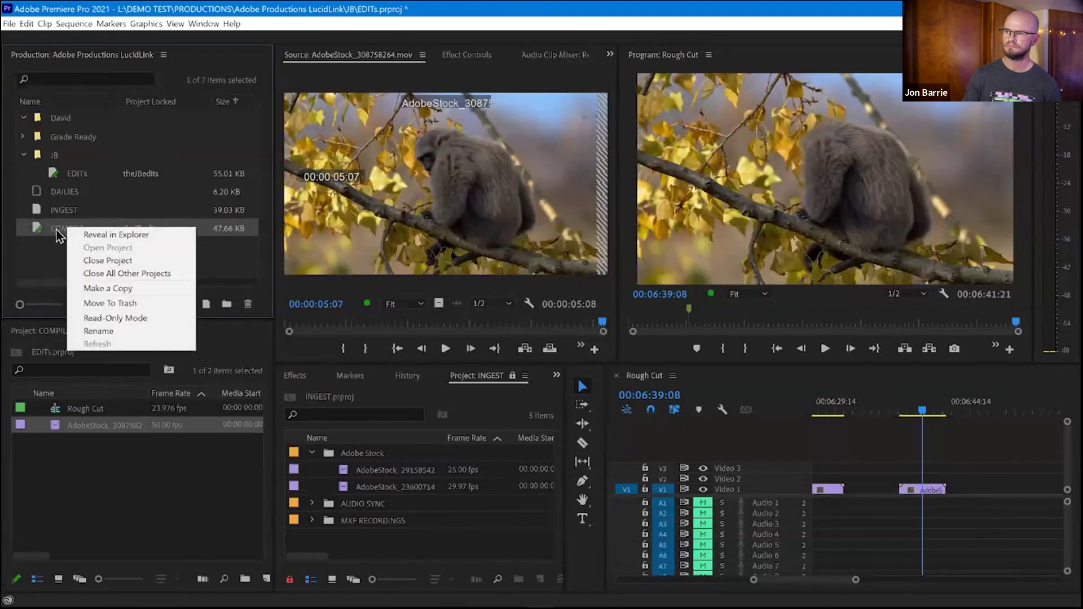
pyautogui.rightClick(78, 175)
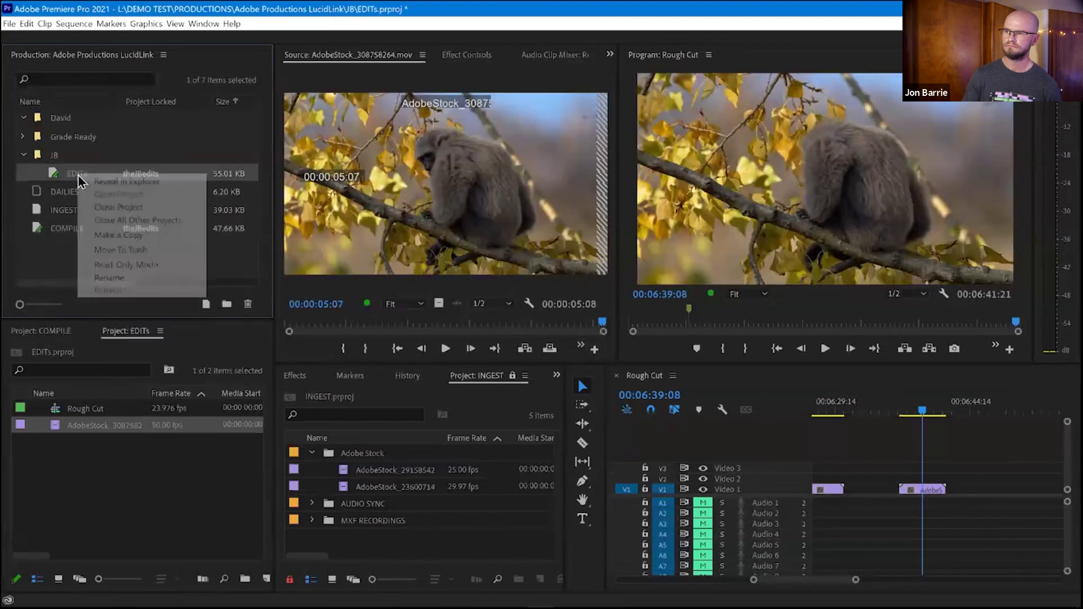
pyautogui.click(177, 182)
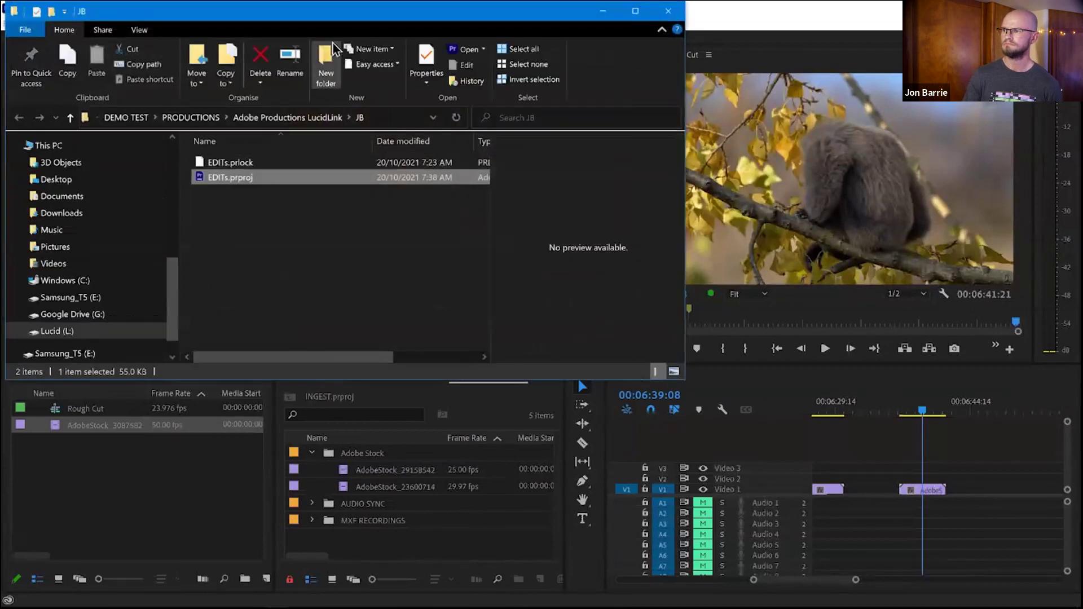
pyautogui.moveTo(334, 15); pyautogui.dragTo(463, 95)
pyautogui.hotkey('alt', 'Up')
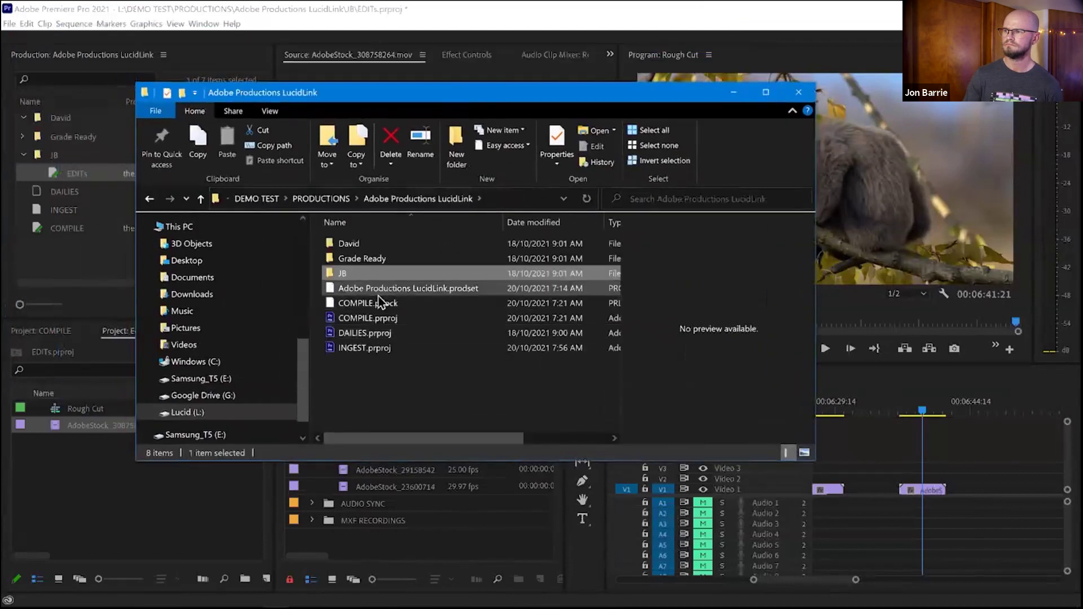
pyautogui.moveTo(404, 93); pyautogui.dragTo(527, 108)
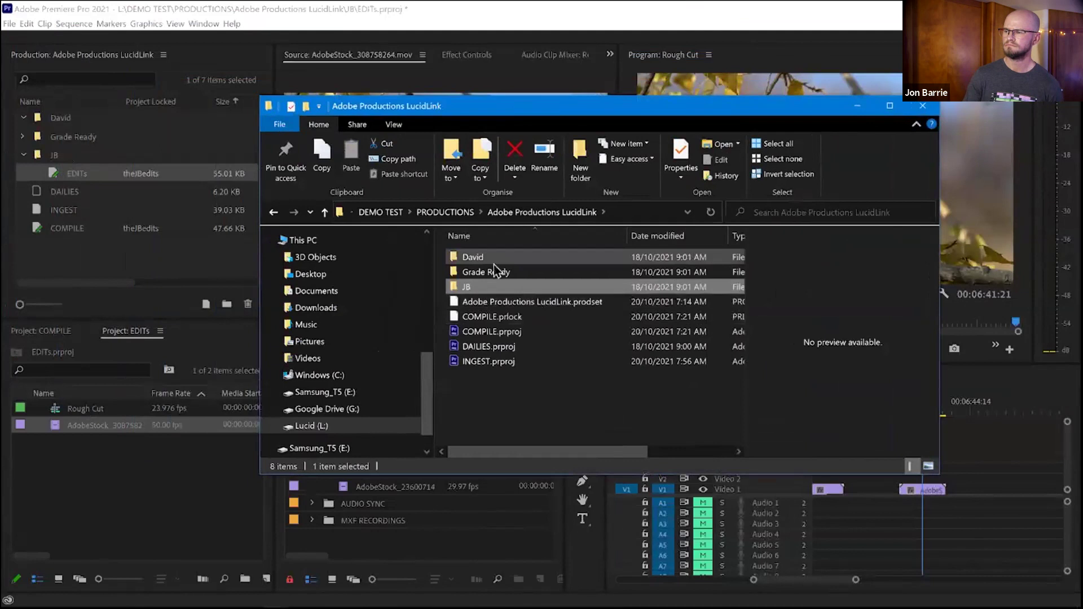
pyautogui.click(499, 405)
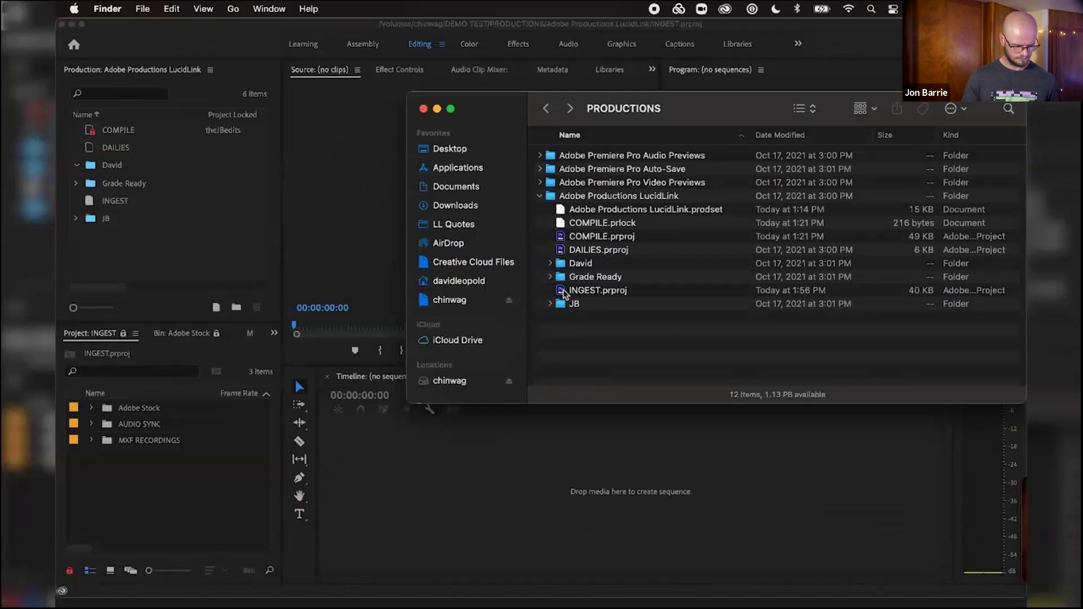
# - Move INGEST.prproj into the production's David folder on the Mac, and open that folder in Explorer on the Windows machine
pyautogui.moveTo(563, 294); pyautogui.dragTo(579, 268)
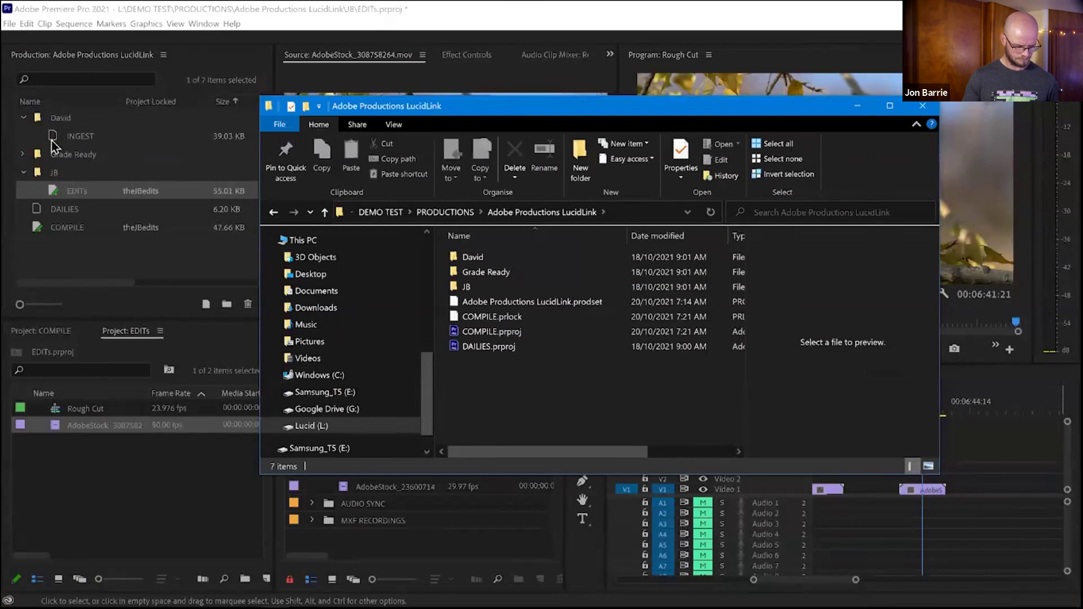
pyautogui.doubleClick(471, 257)
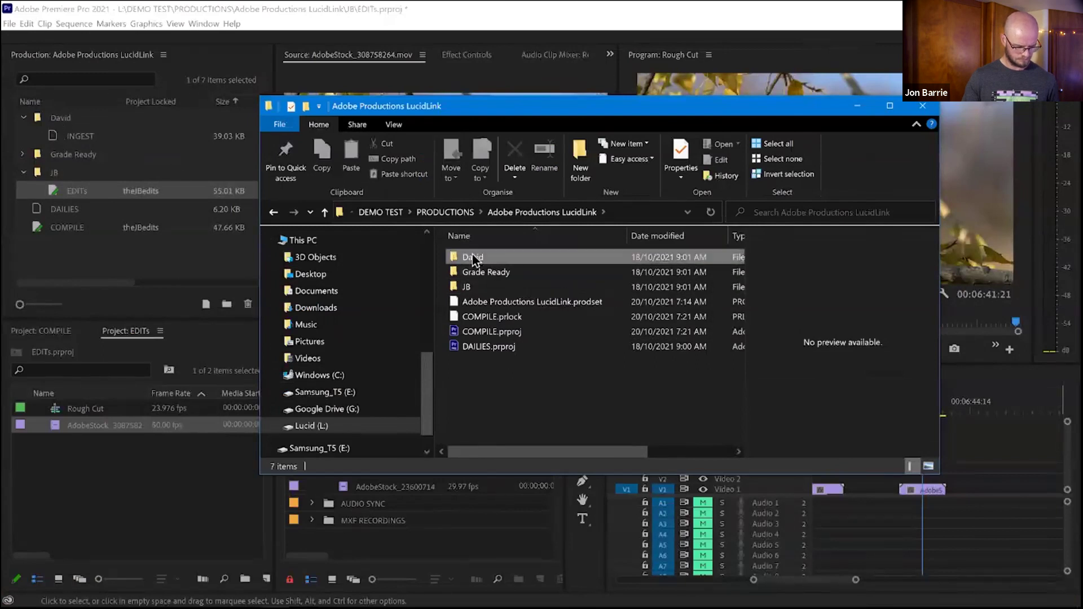